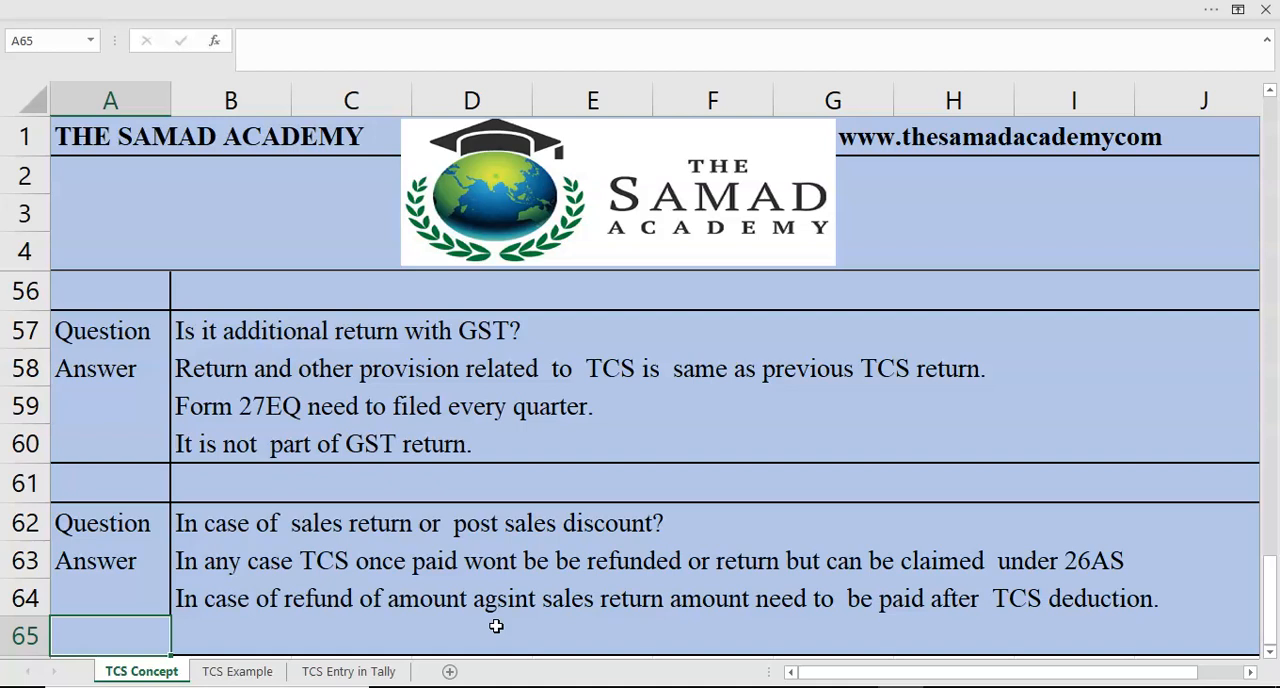
- Review the closing questions and answers on the TCS Concept sheet, back up to the question on the TCS rate
key(Return)
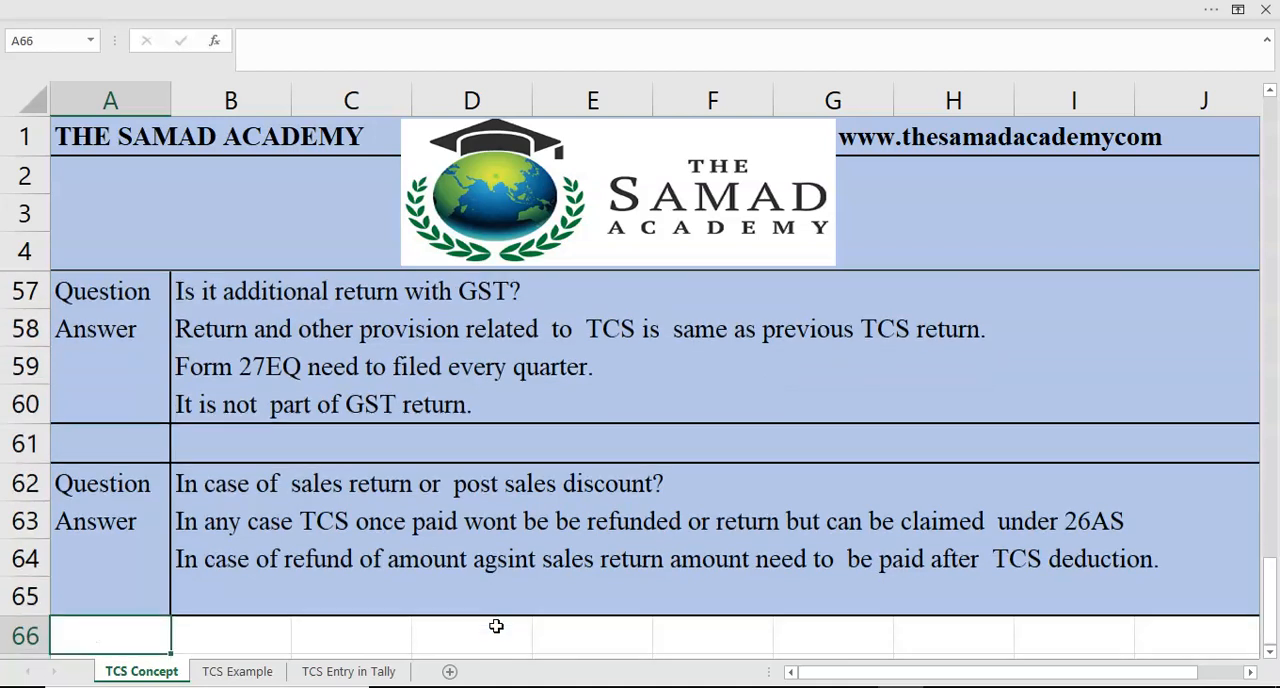
key(Up)
key(Up)
key(Up)
key(Up)
key(Up)
key(Up)
key(Up)
key(Up)
key(Up)
key(Up)
key(Up)
key(Up)
key(Up)
key(Up)
key(Up)
key(Up)
key(Up)
key(Up)
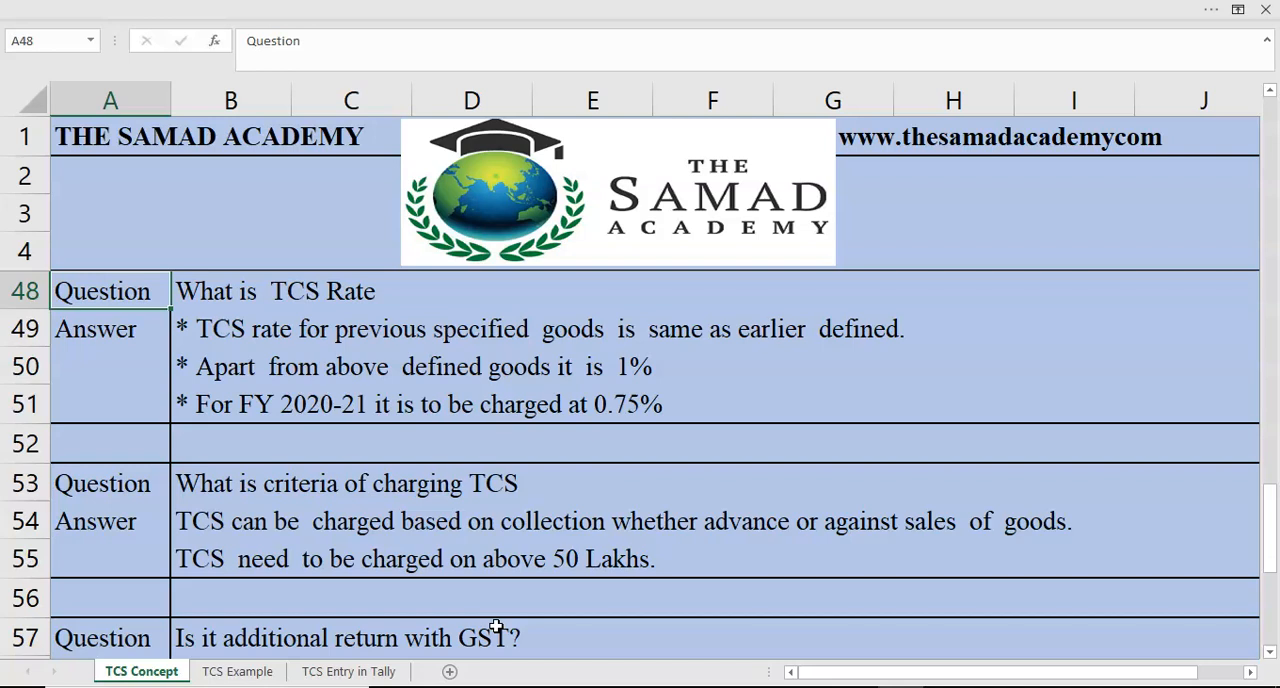
- Open the TCS Example sheet and go to the first example's sales before 1st Oct in cell B3
click(236, 672)
key(Up)
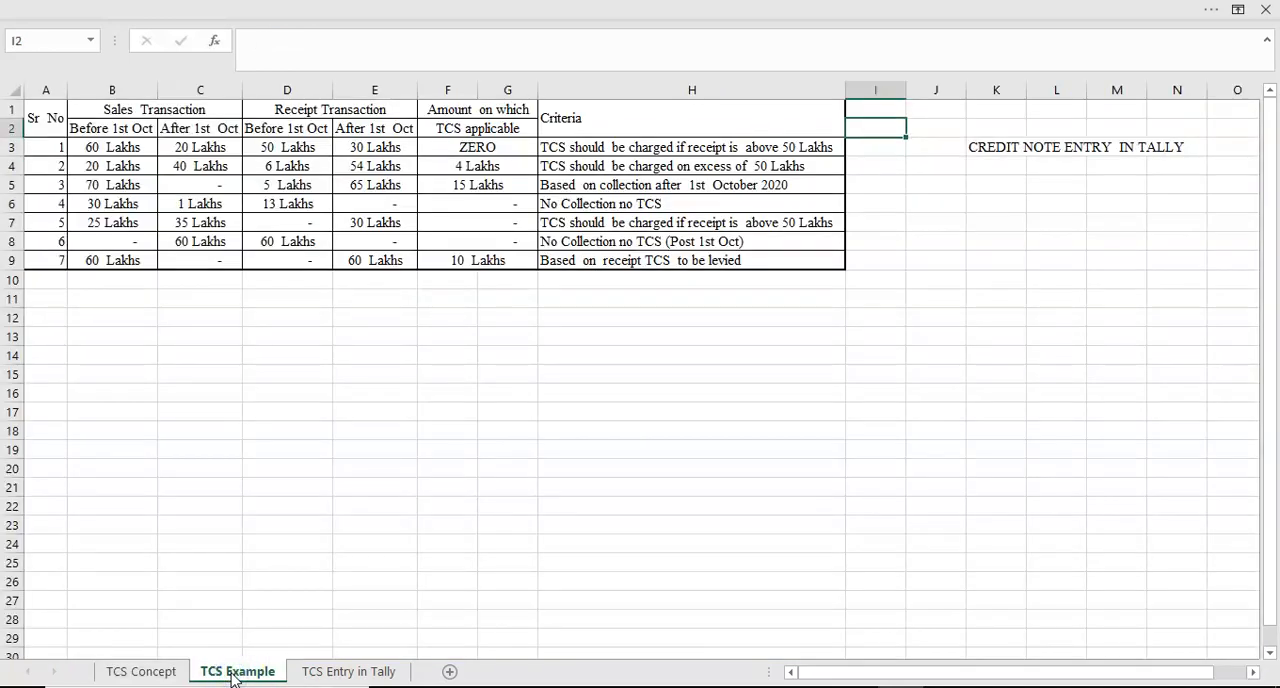
key(Up)
key(Left)
key(Left)
key(Left)
key(Left)
key(Left)
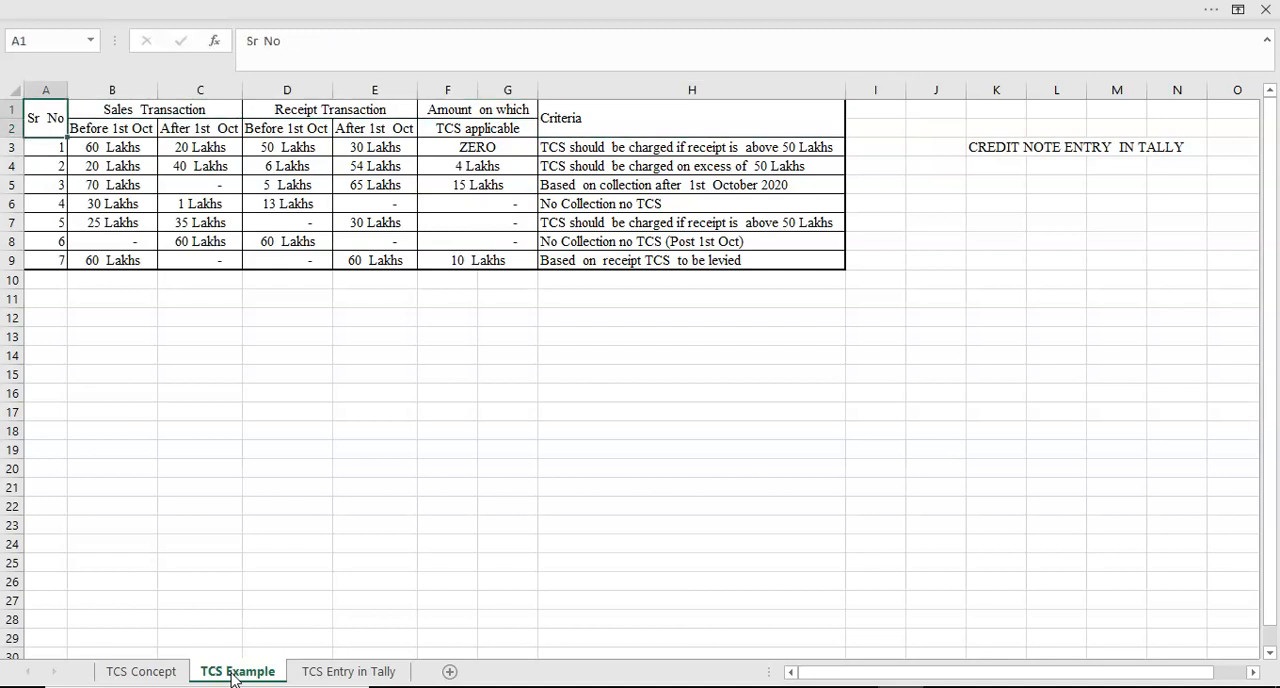
key(Down)
key(Right)
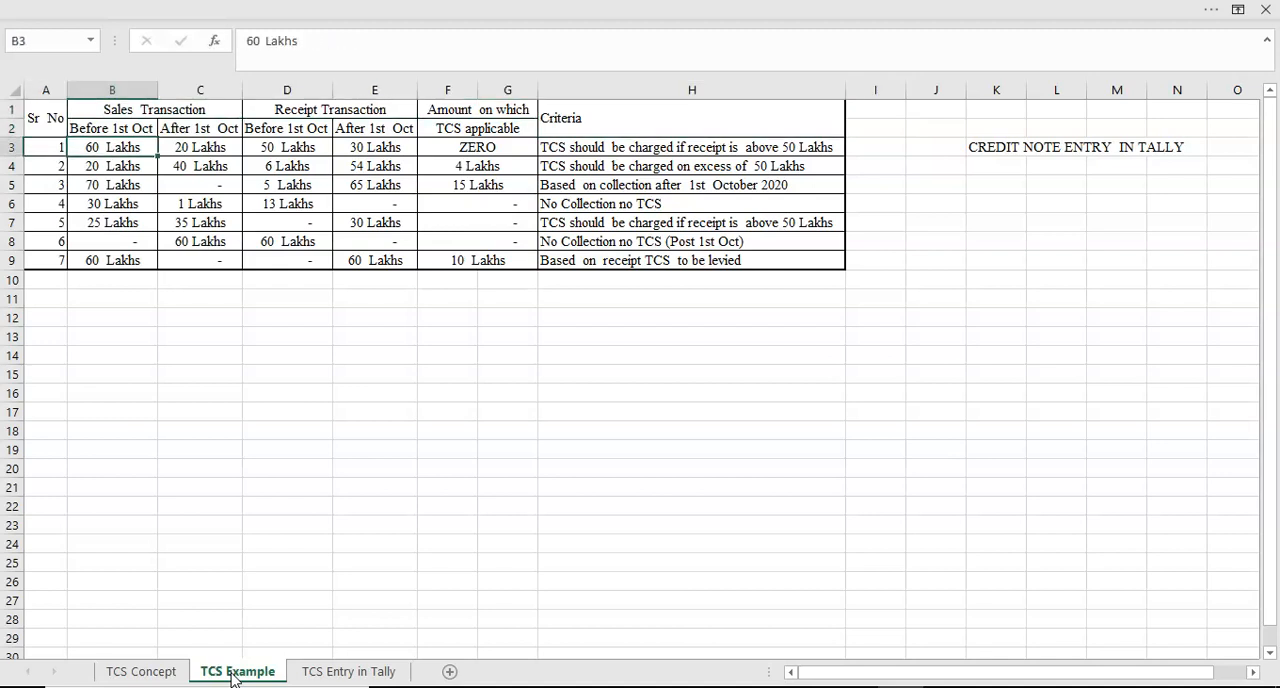
- Examine the sales and receipt columns before and after 1st Oct one by one, ending with the TCS applicable amounts selected down to row 9
click(110, 90)
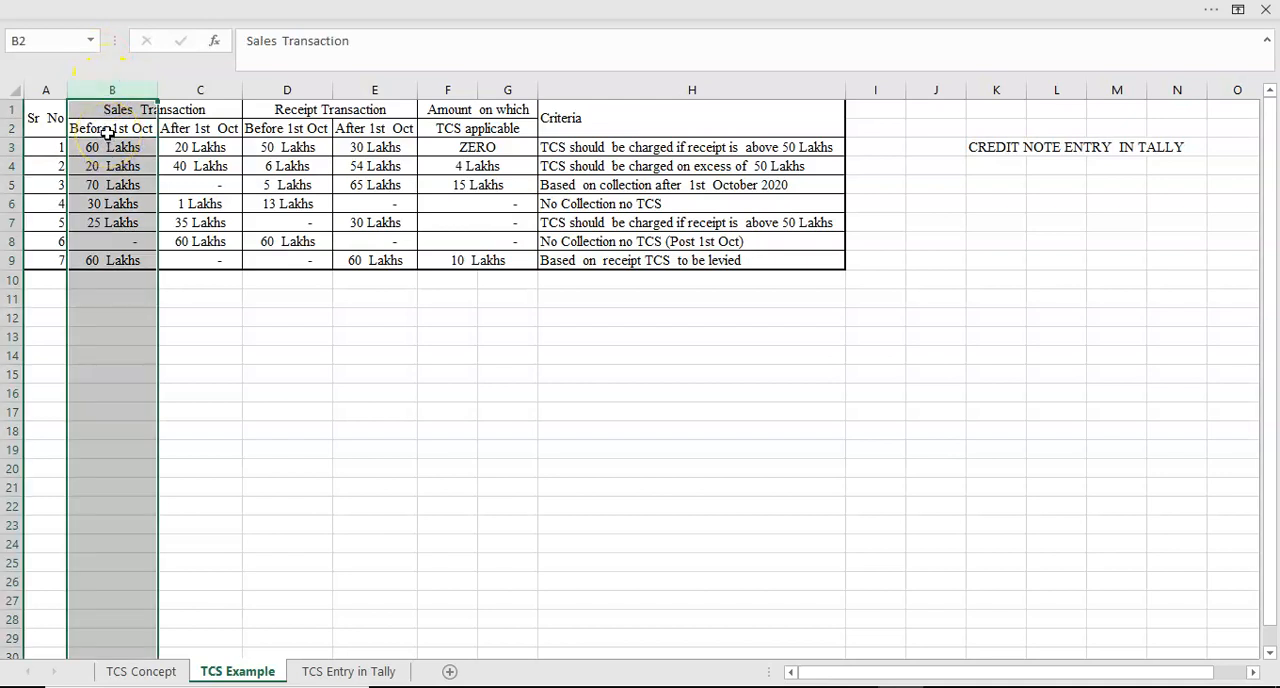
click(200, 88)
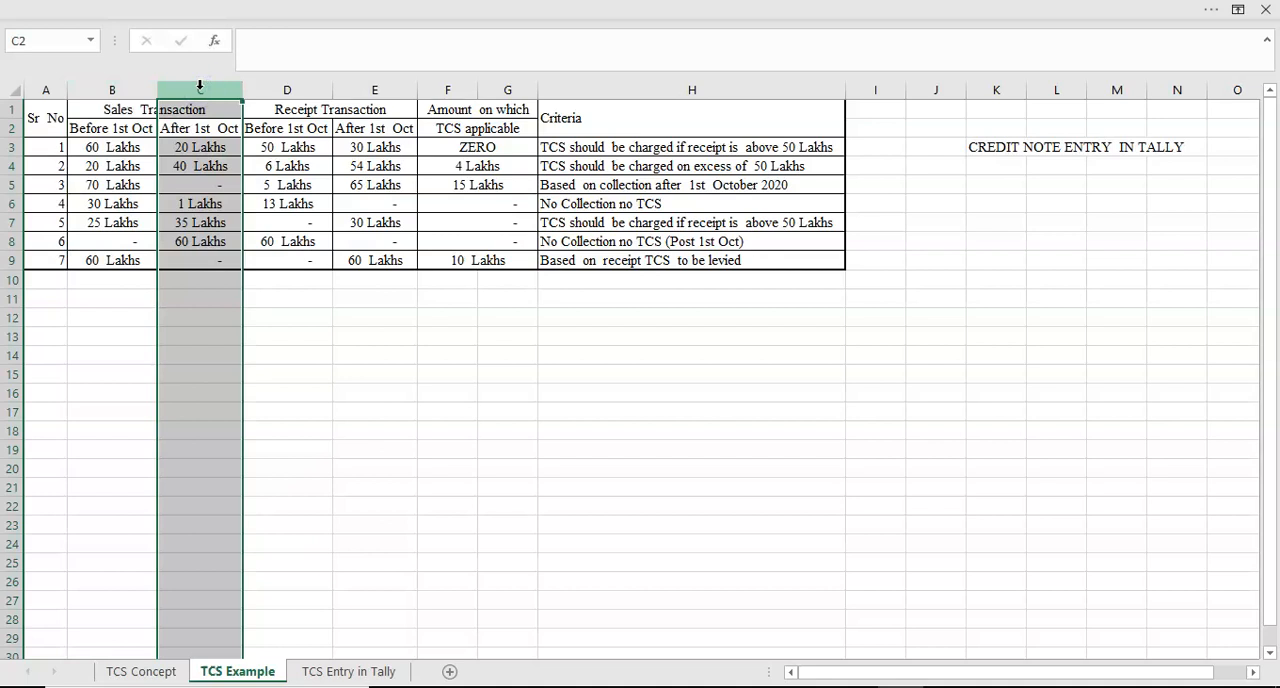
click(292, 88)
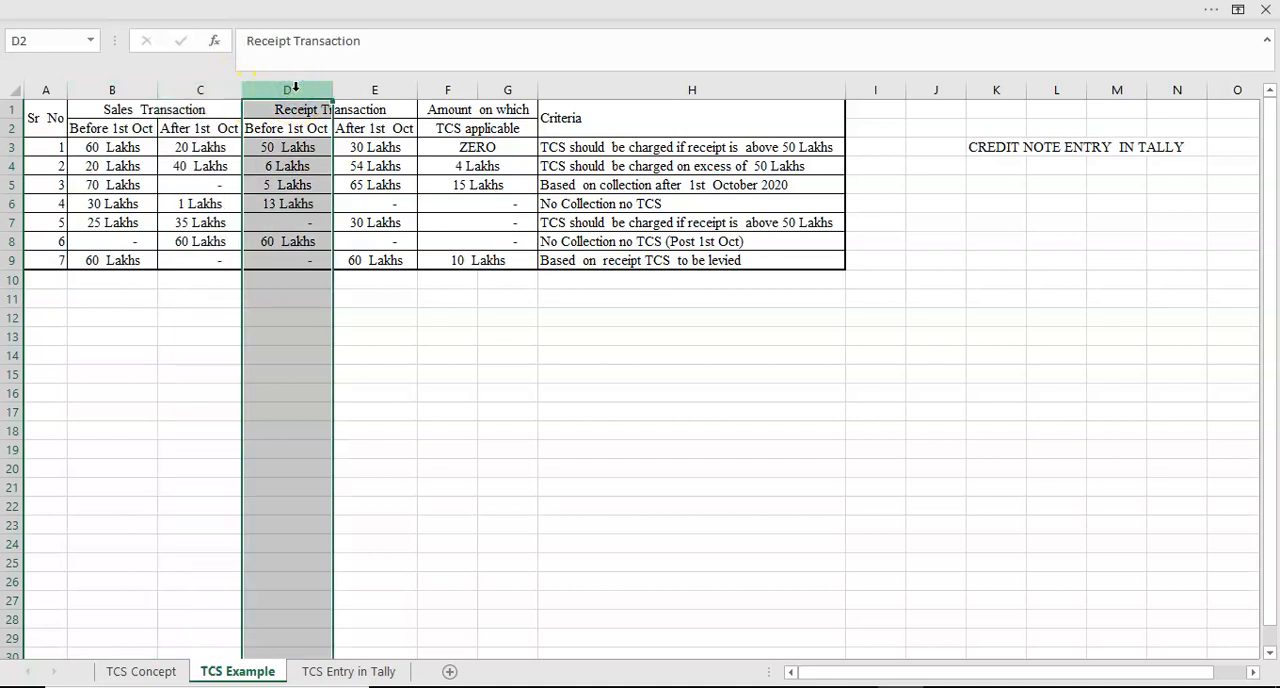
click(394, 88)
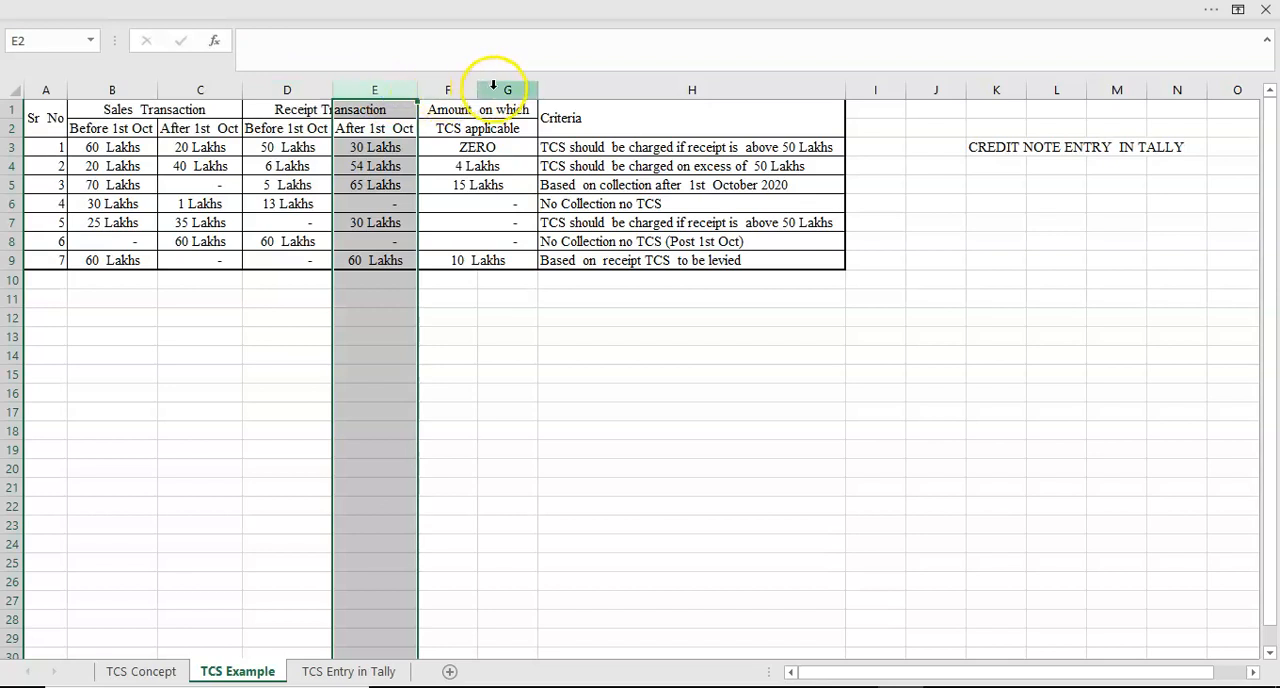
click(471, 113)
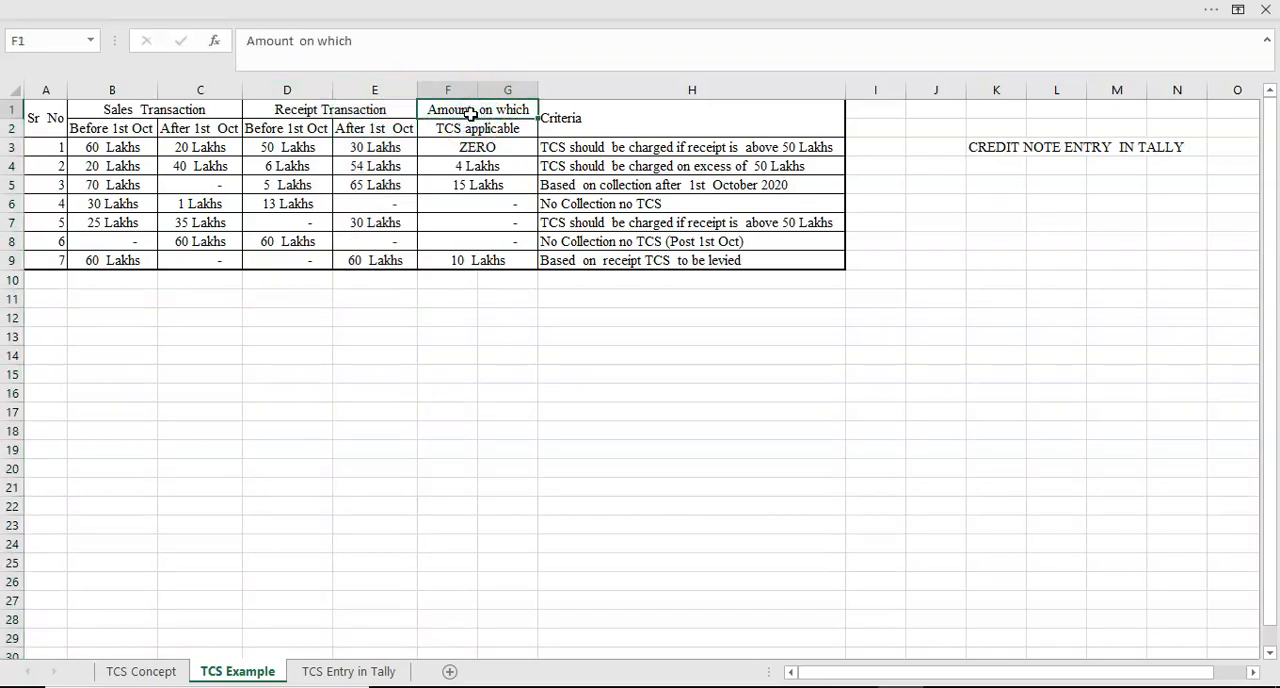
key(shift+Down)
key(shift+Down)
key(shift+Down)
key(shift+Down)
key(shift+Down)
key(shift+Down)
key(shift+Down)
key(shift+Down)
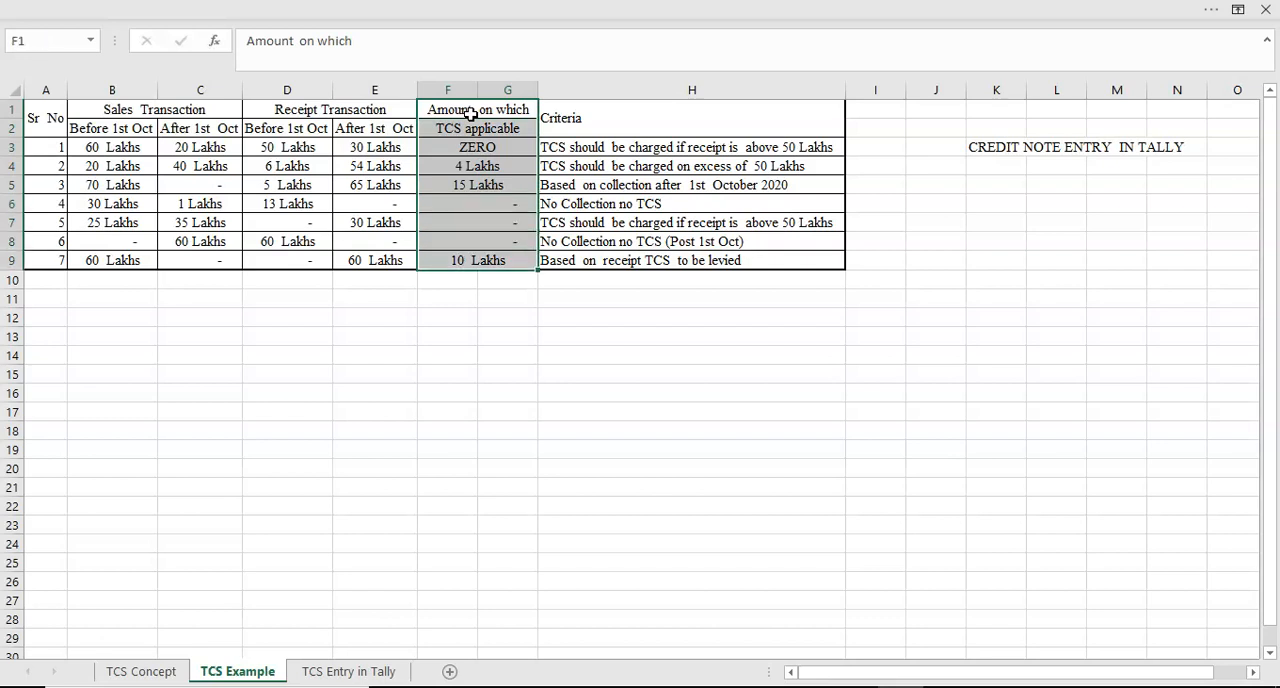
- Enlarge the TCS Example sheet by three zoom increments and return to the Sr No header cell
click(1210, 12)
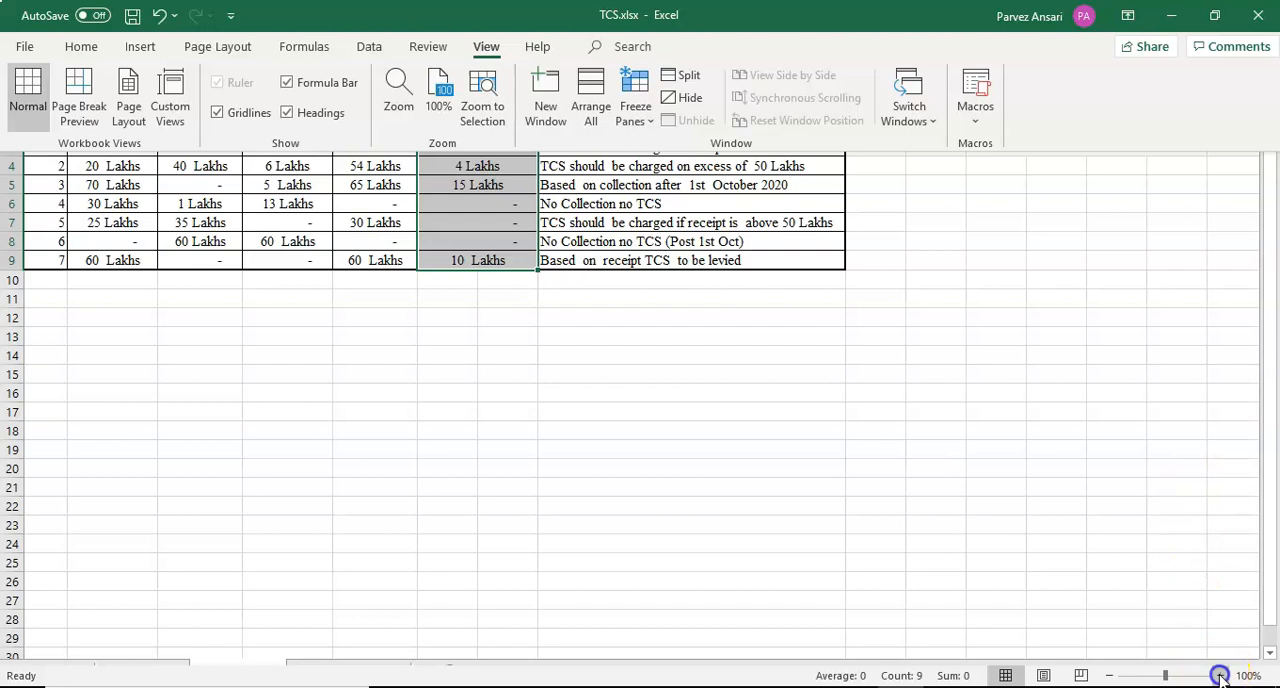
click(1220, 676)
click(1220, 676)
click(1220, 676)
click(1220, 676)
click(1220, 676)
click(314, 385)
key(Left)
key(Left)
key(Left)
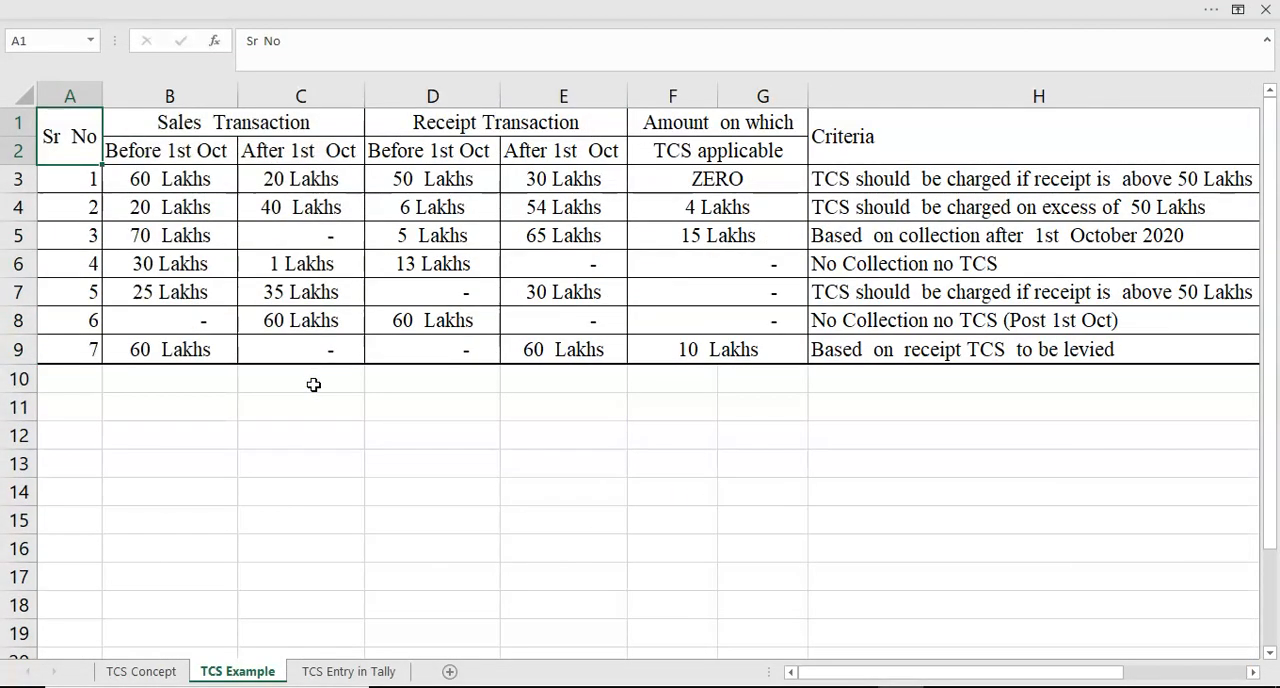
- Examine examples 1 and 2, following the second one's sales and receipts across row 4 to its TCS applicable amount
click(128, 180)
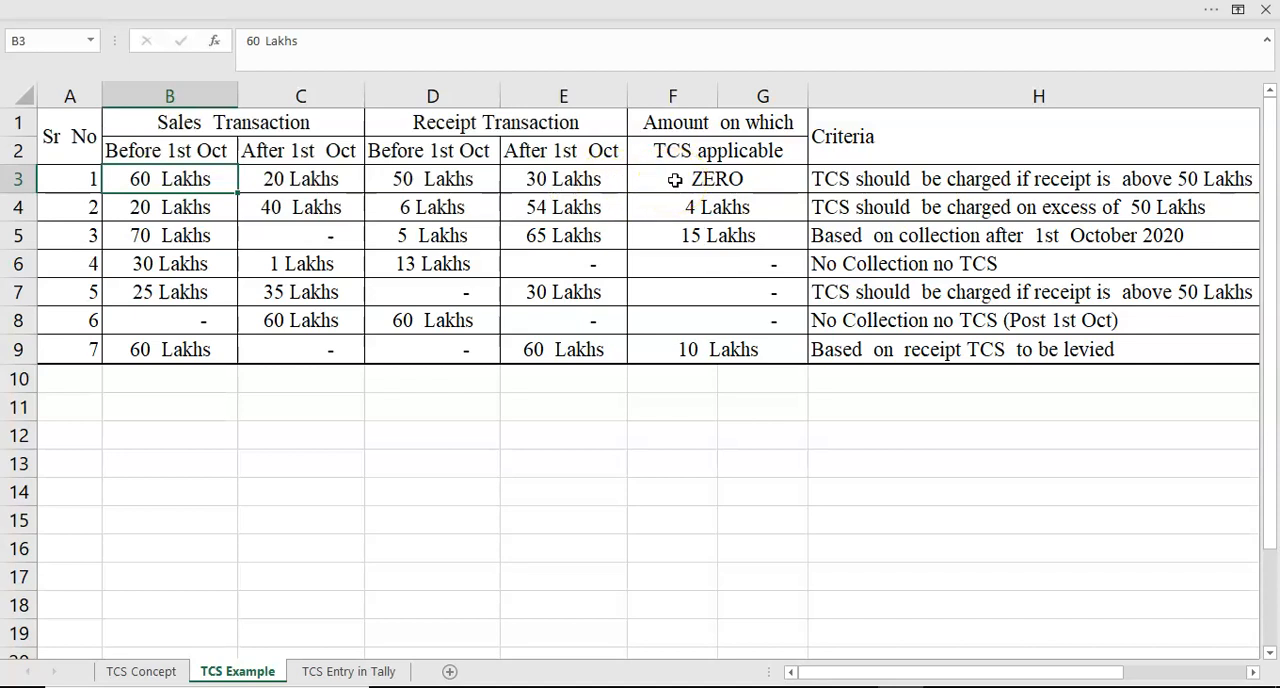
key(Left)
key(Down)
key(Right)
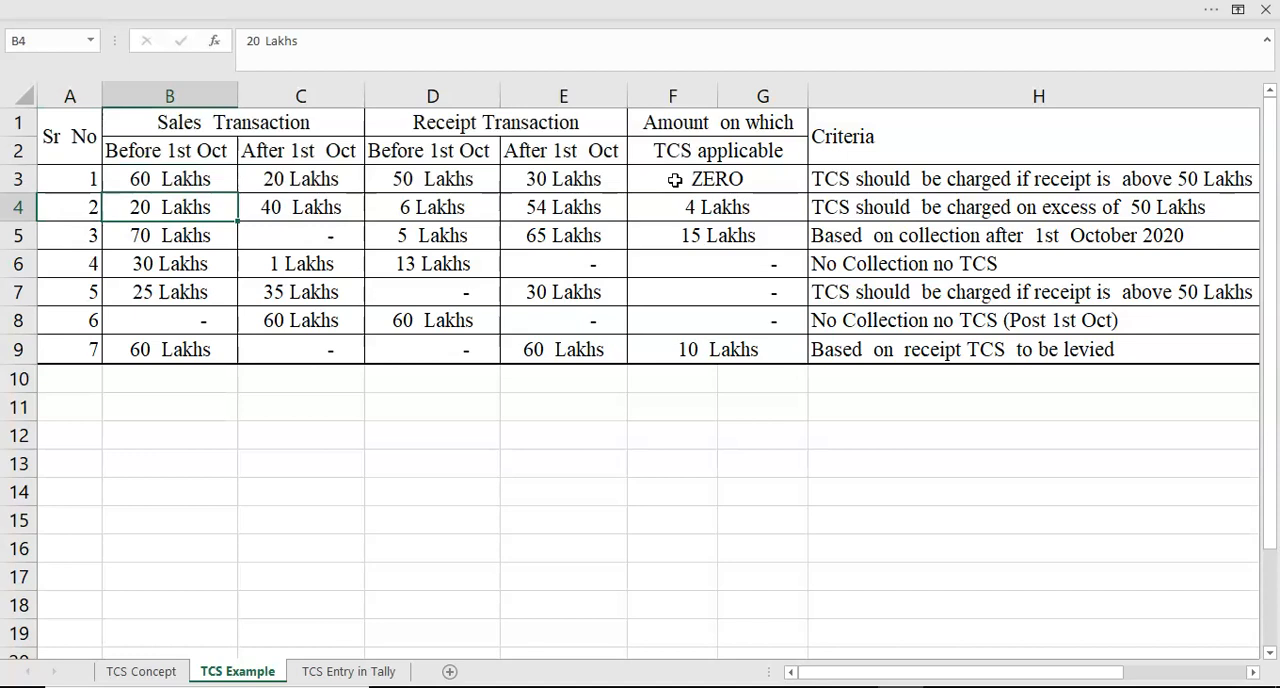
key(Right)
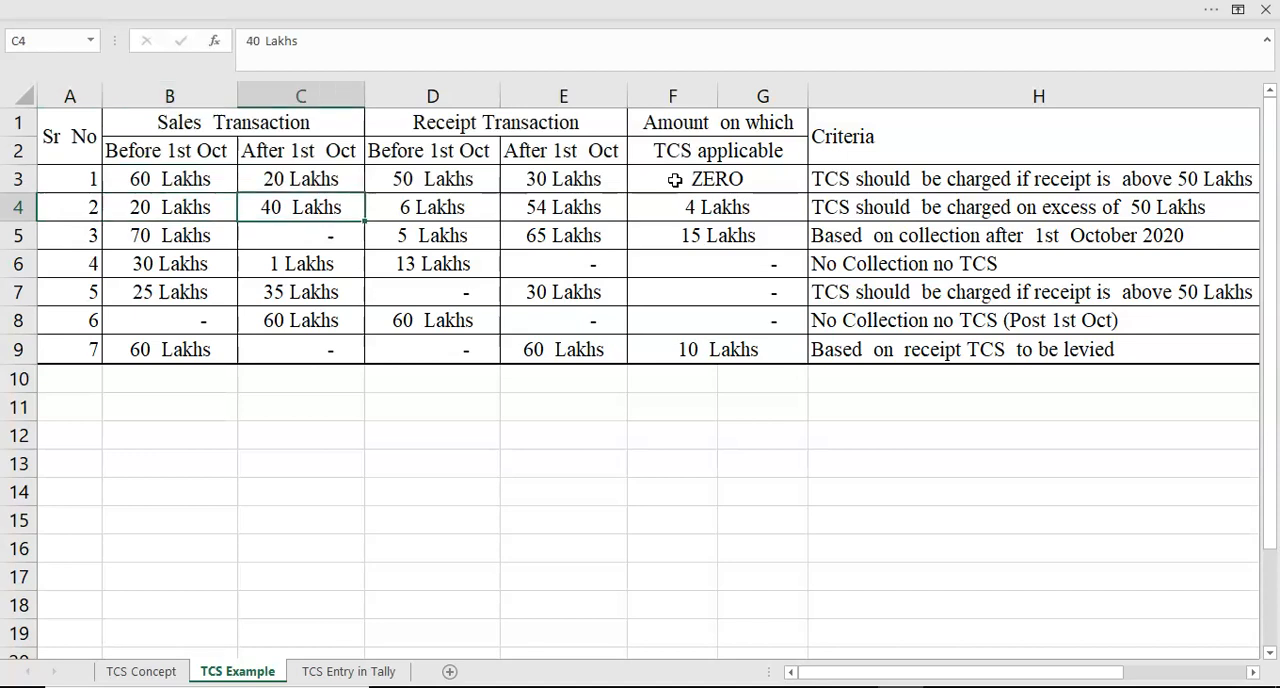
key(Left)
key(Right)
key(Right)
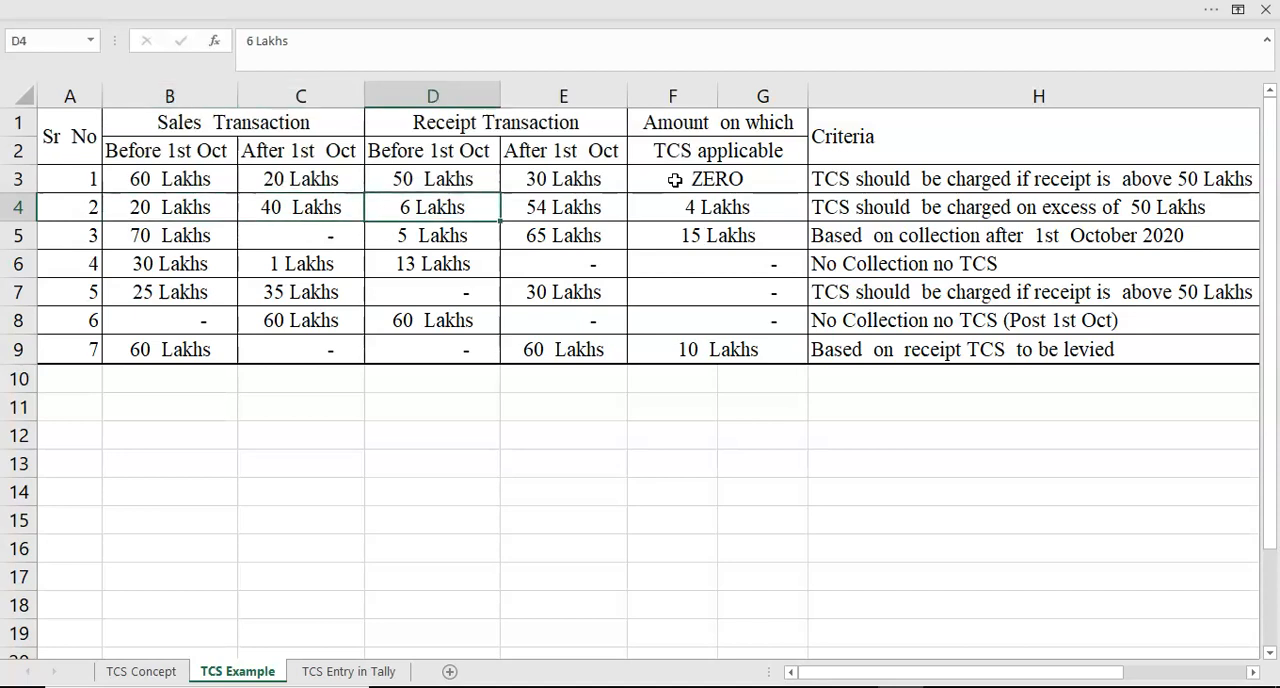
key(Right)
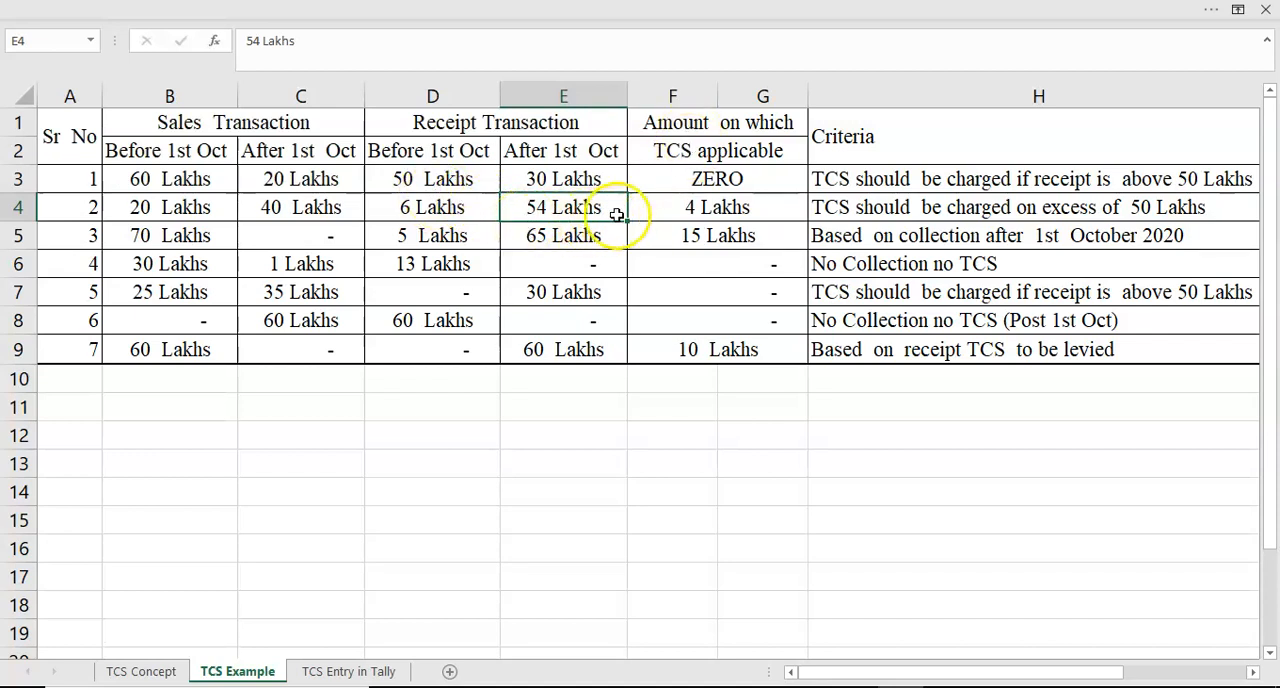
click(661, 206)
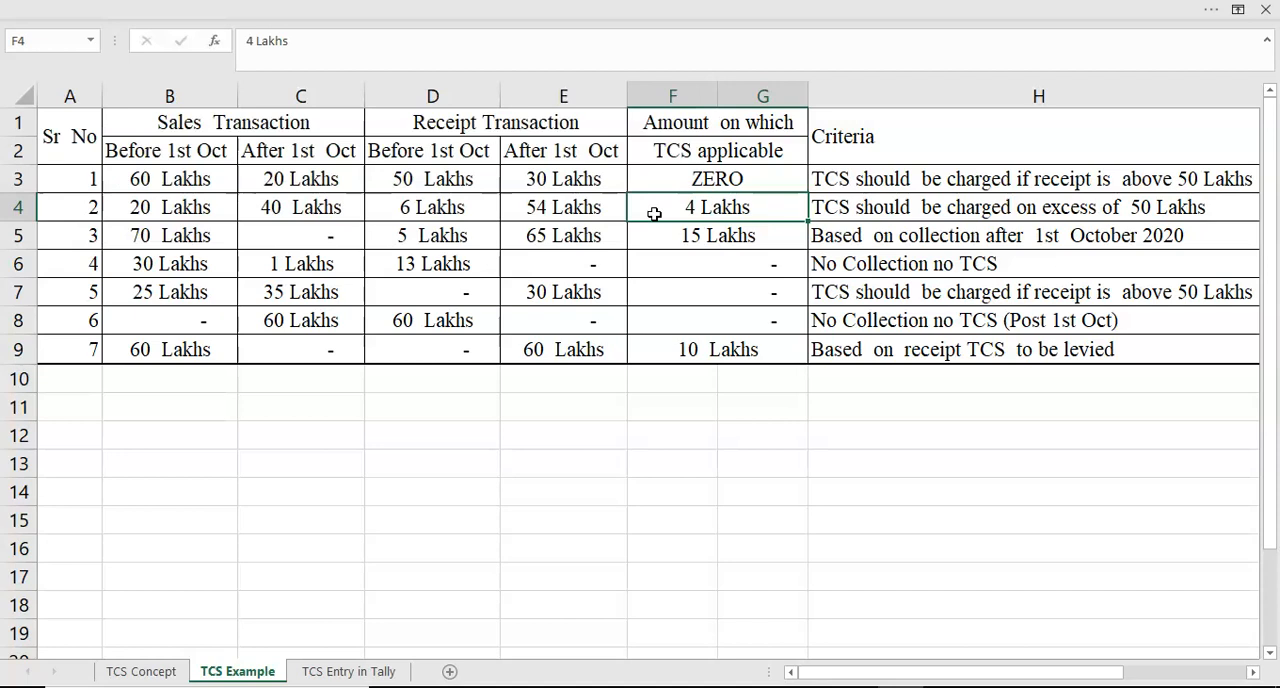
- Go through example 3 cell by cell in row 5, from sales before 1st Oct to the TCS applicable amount
key(Left)
key(Left)
key(Left)
key(Left)
key(Down)
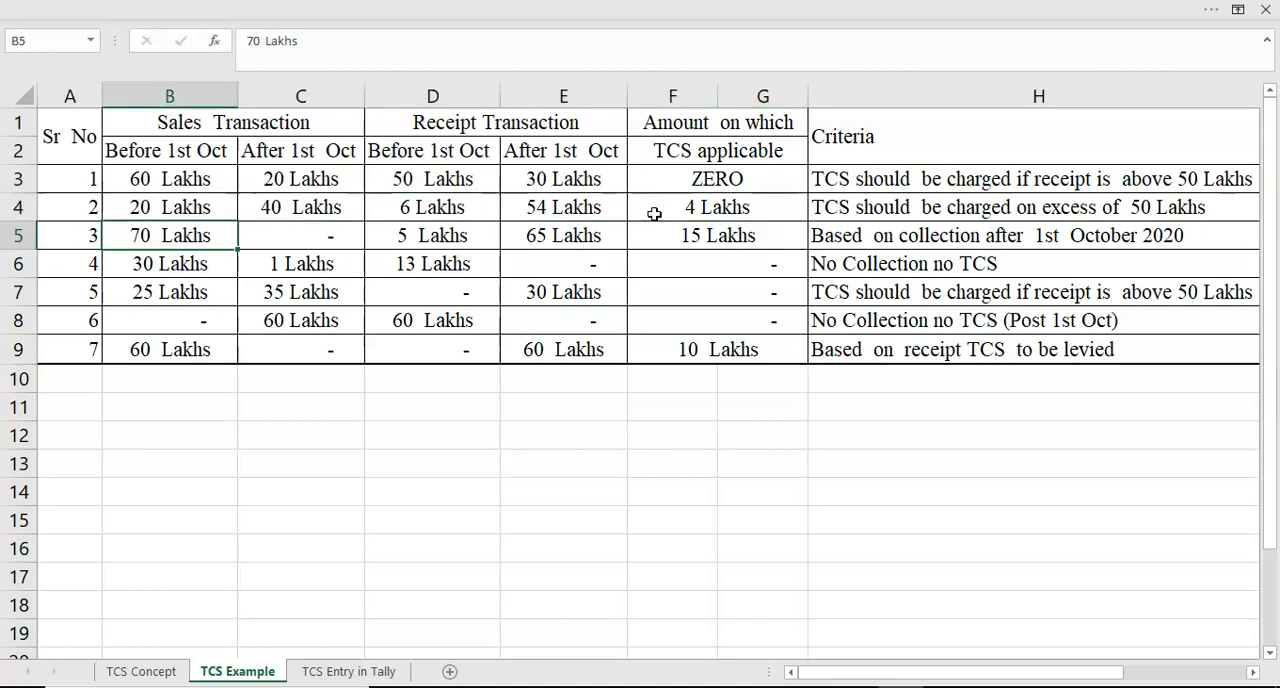
key(Right)
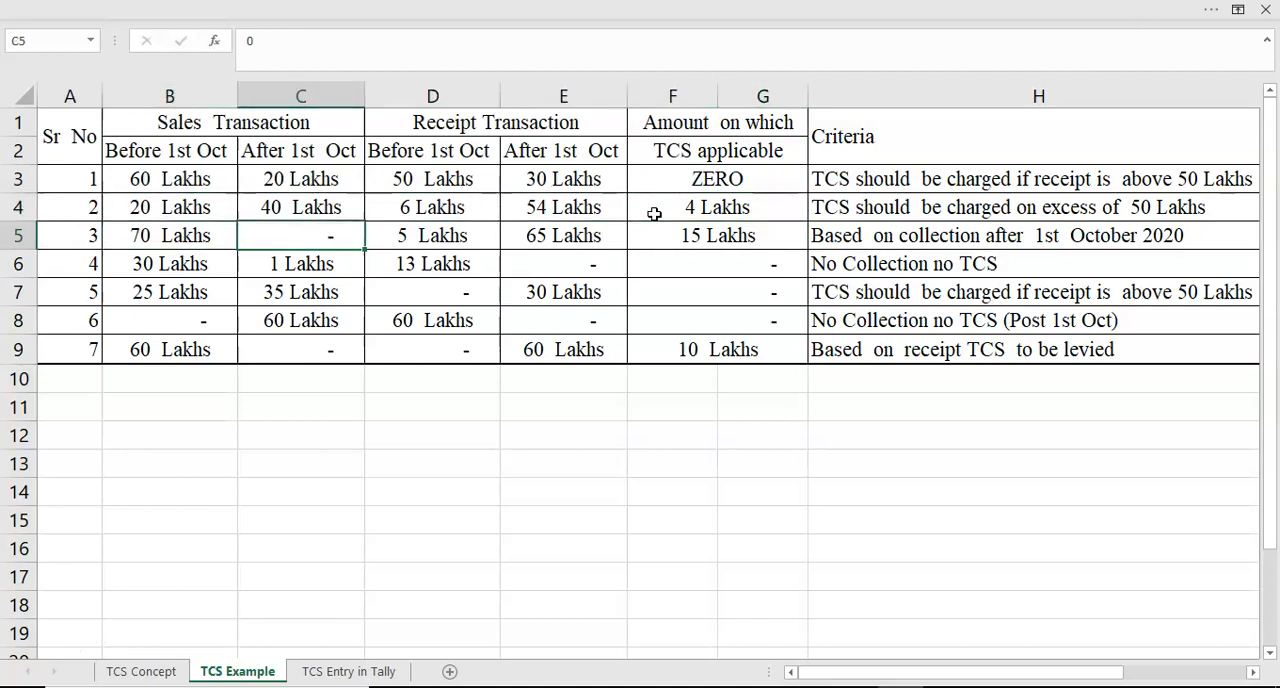
key(Right)
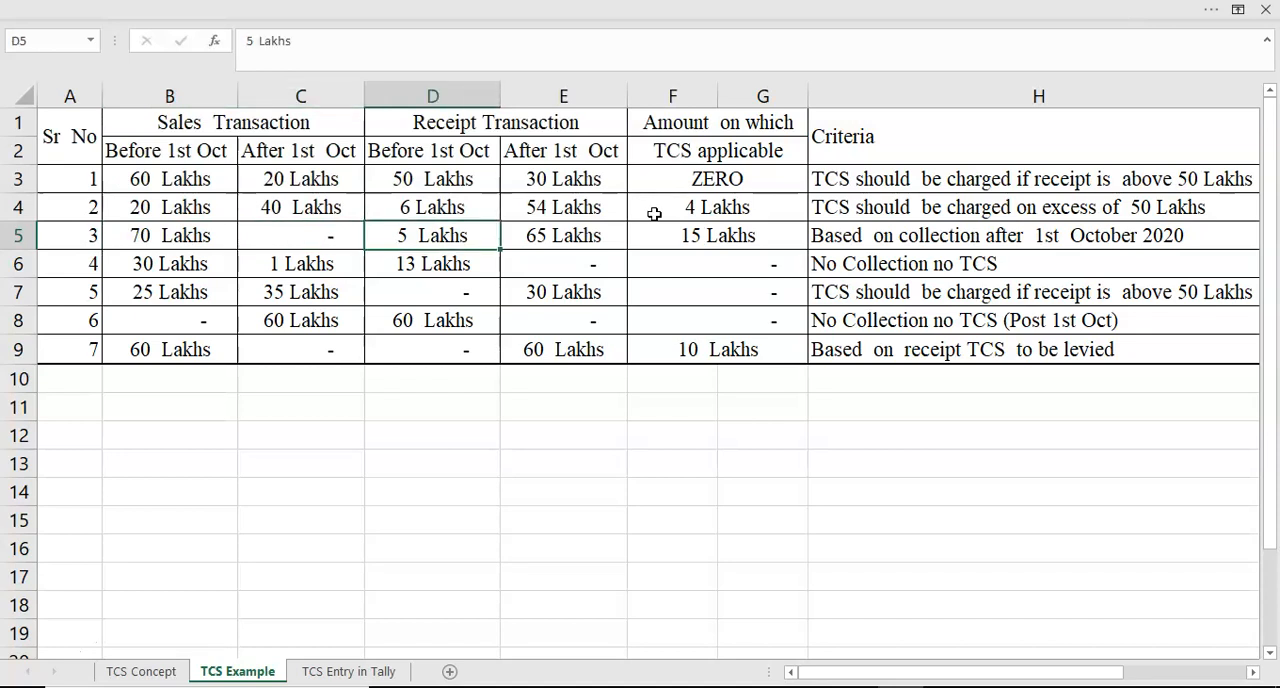
key(Right)
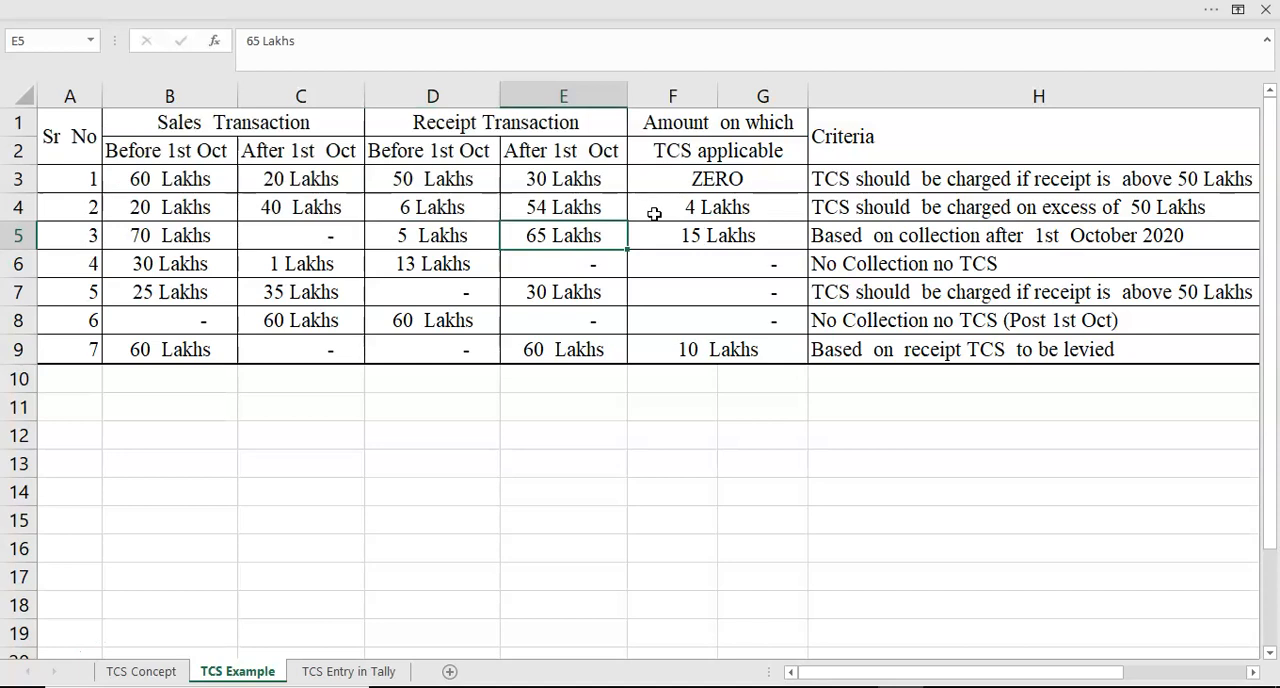
key(Right)
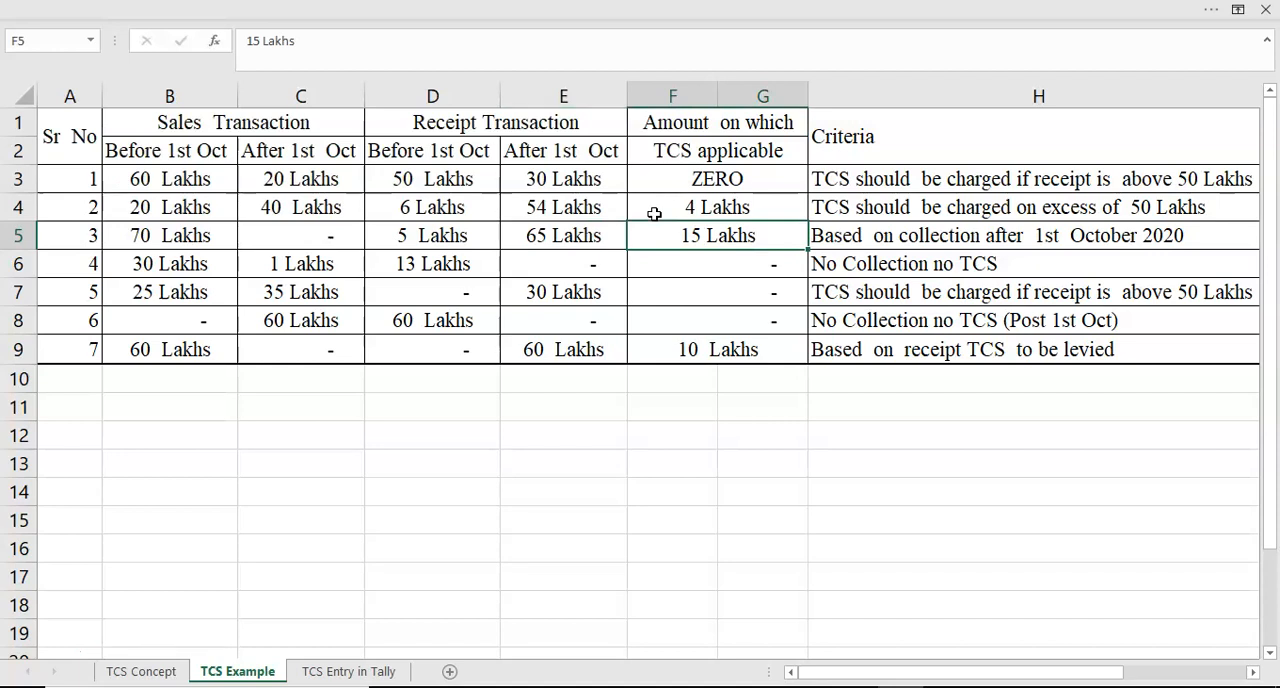
- Go through example 4 in row 6, checking its sales, receipts and TCS applicable amount
key(Down)
key(Left)
key(Left)
key(Left)
key(Left)
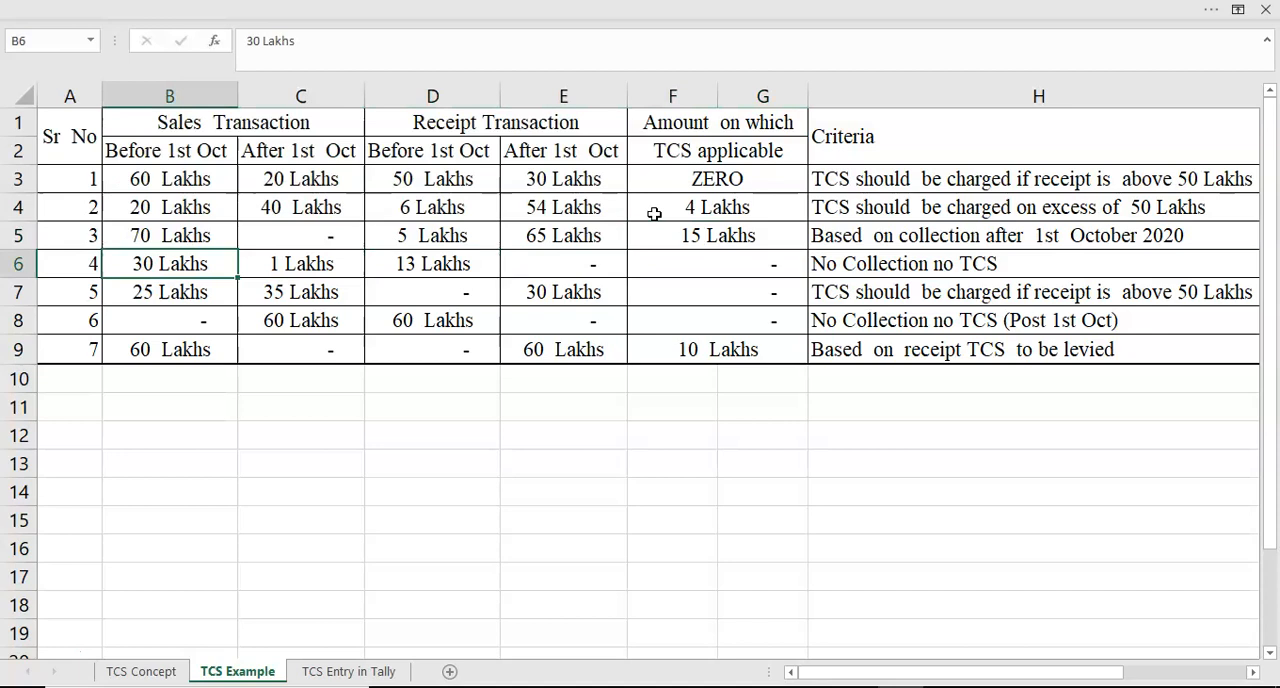
key(Right)
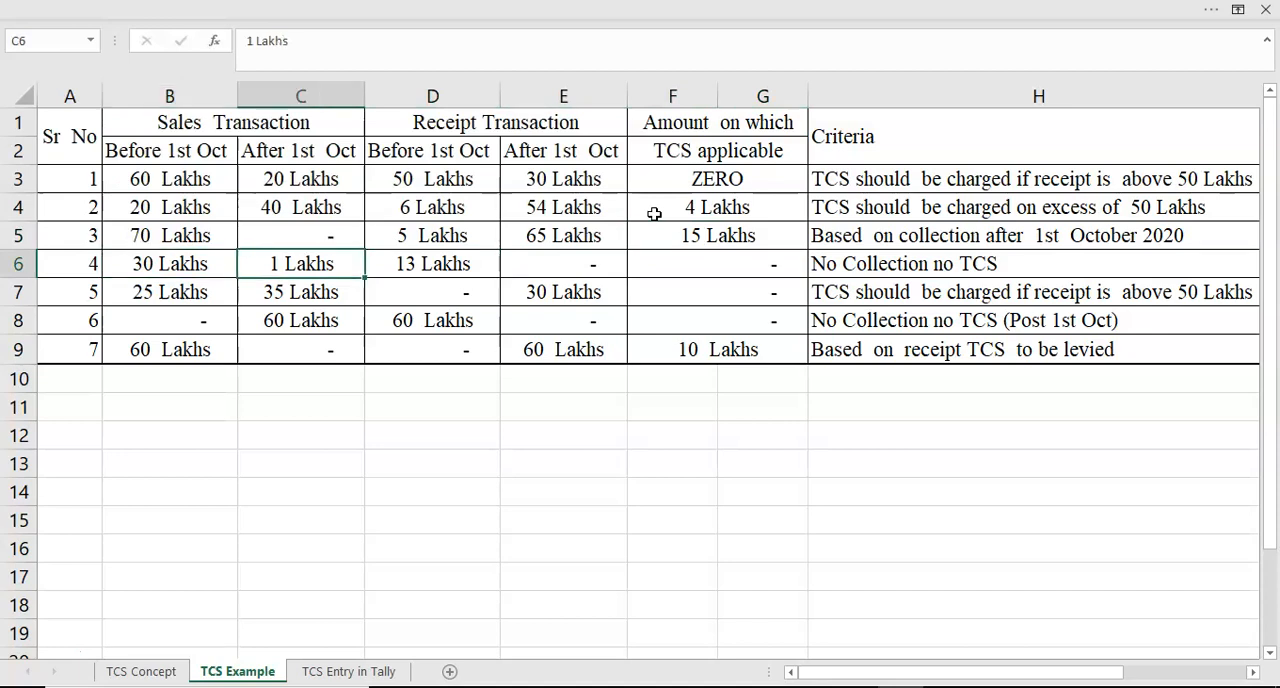
key(Right)
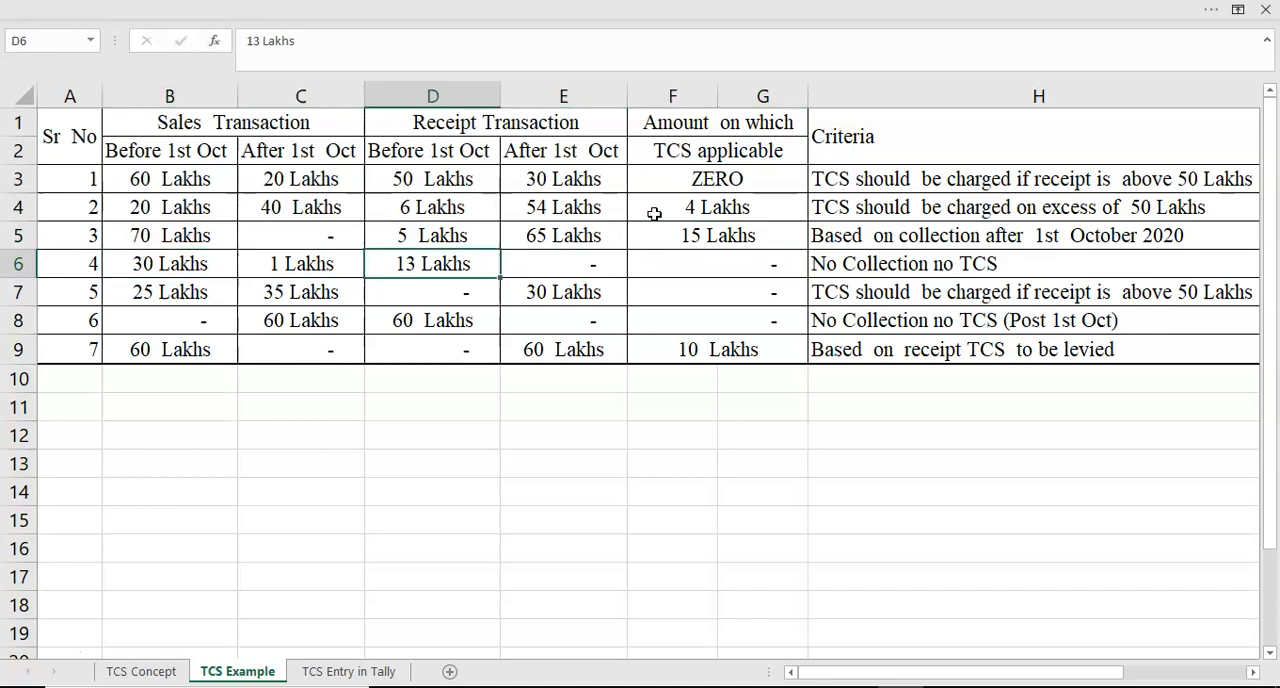
key(Right)
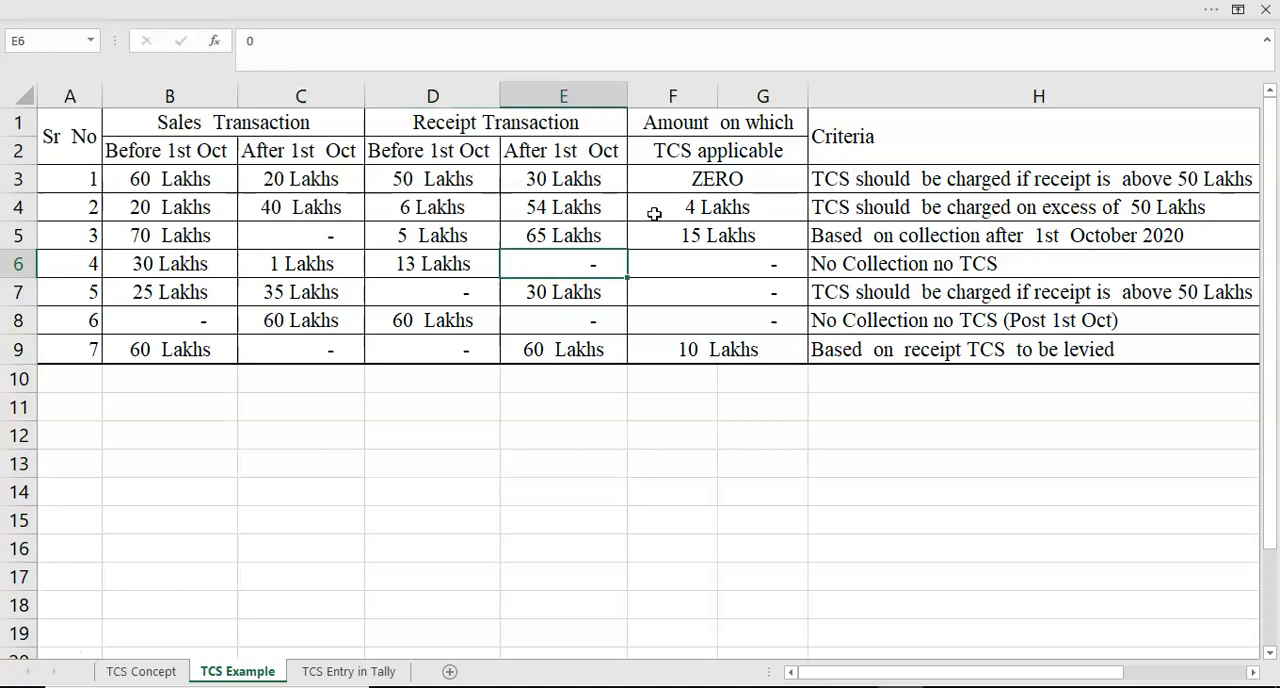
key(Right)
- Go through example 5 in row 7, from sales before 1st Oct across to the TCS applicable amount
key(Down)
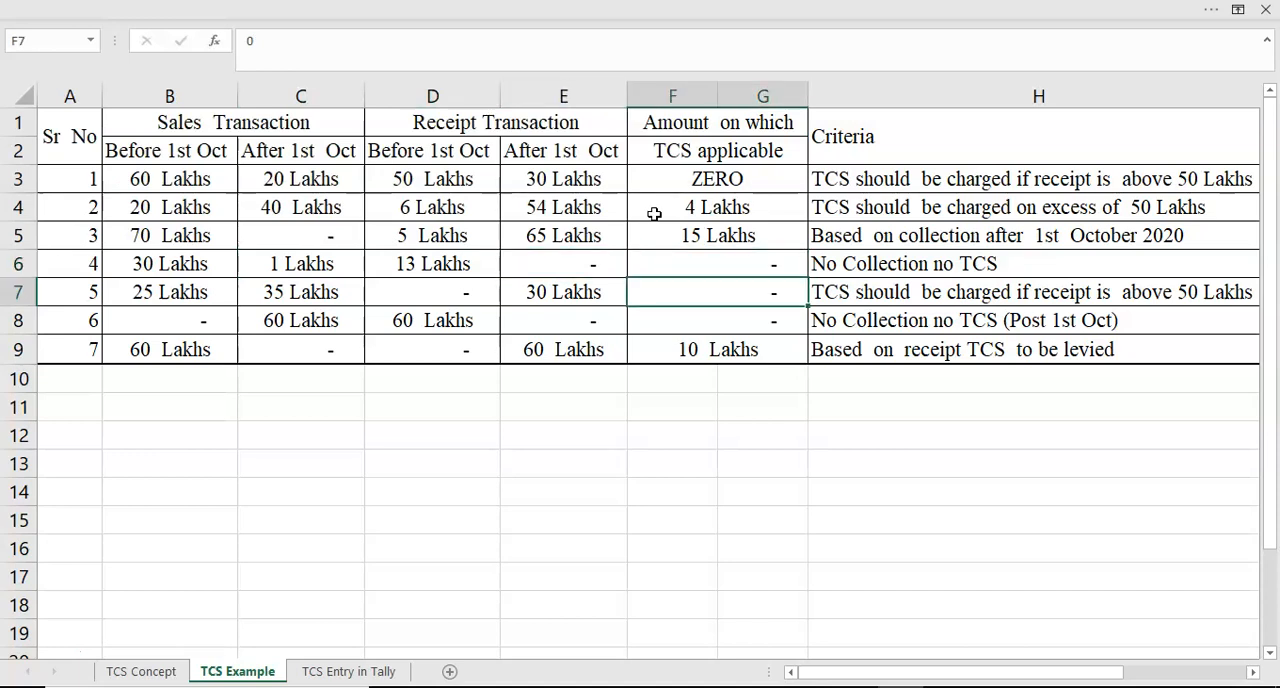
key(Left)
key(Left)
key(Left)
key(Left)
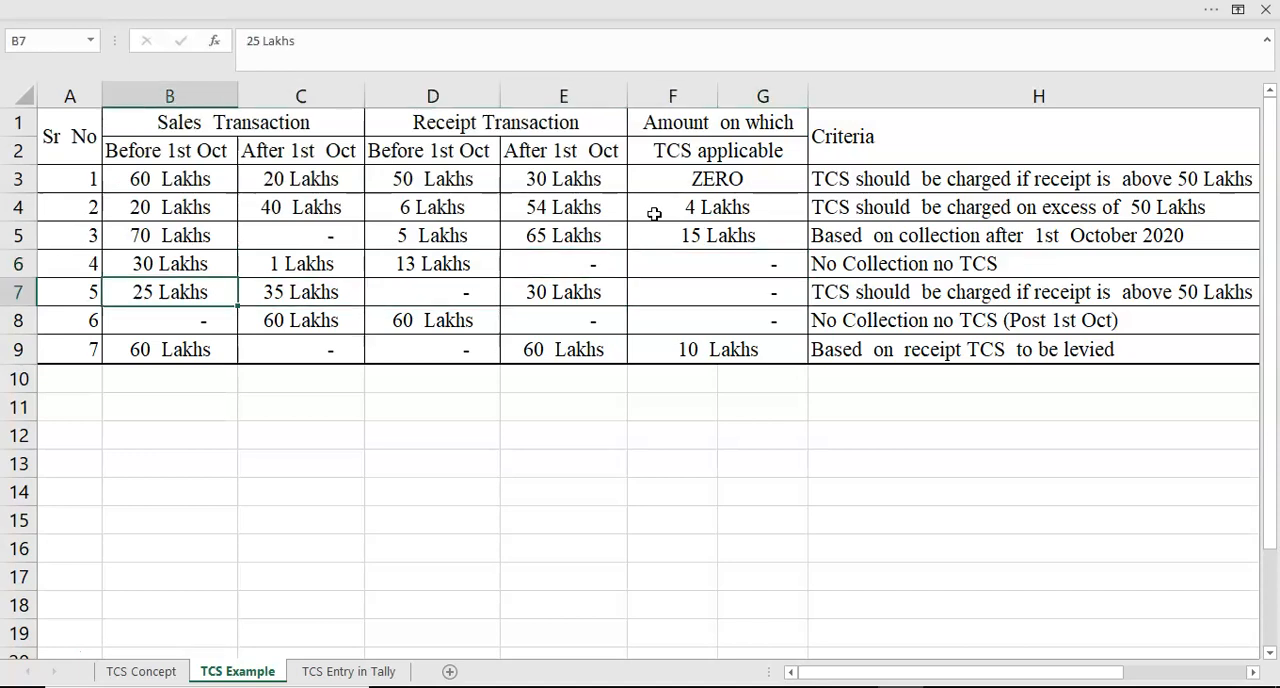
key(Right)
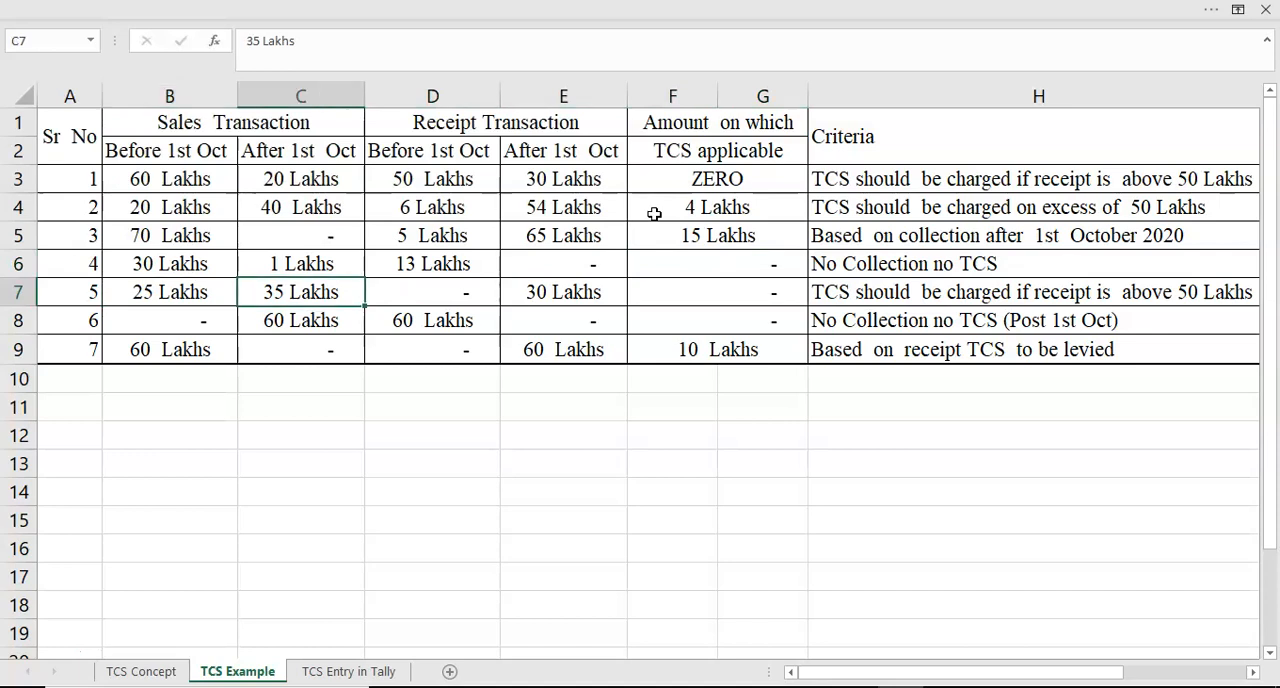
key(Right)
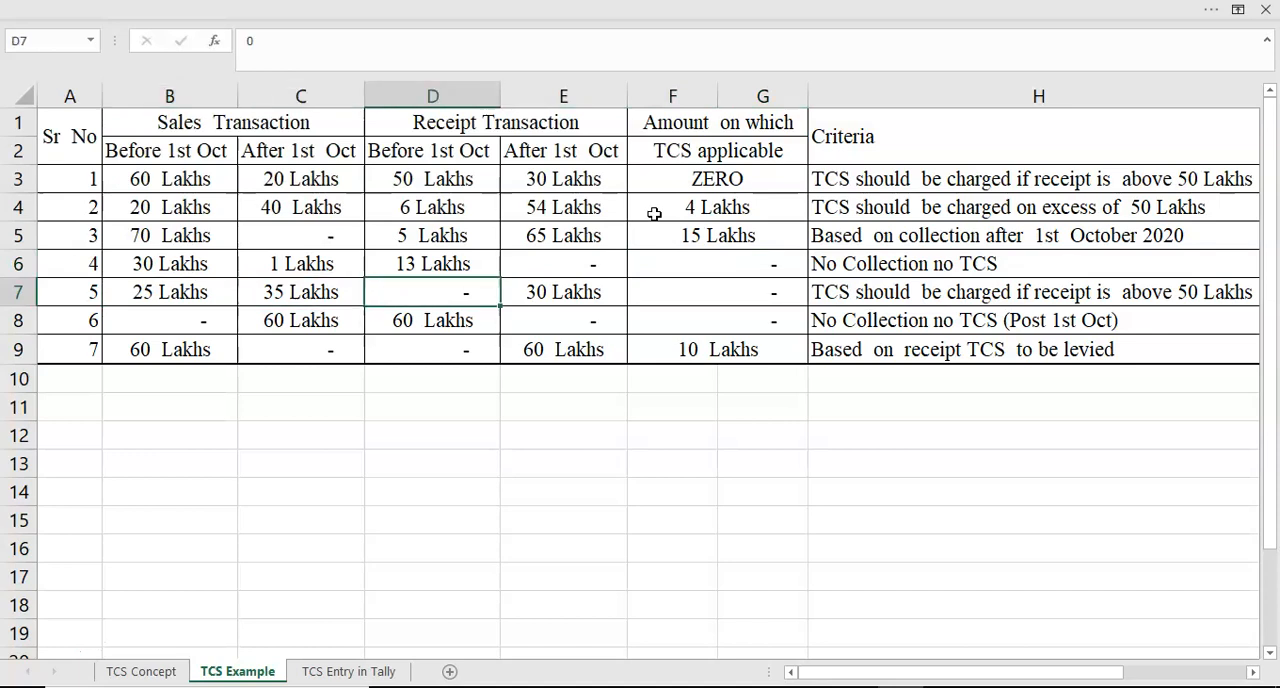
key(Right)
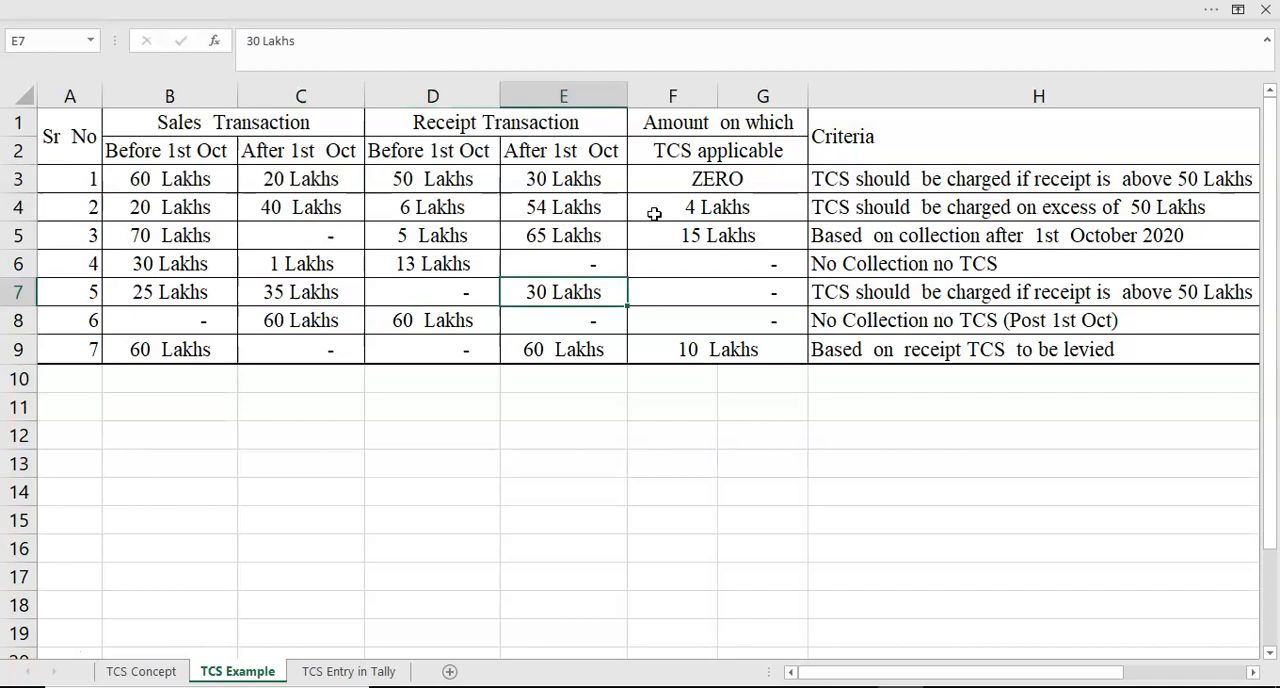
key(Right)
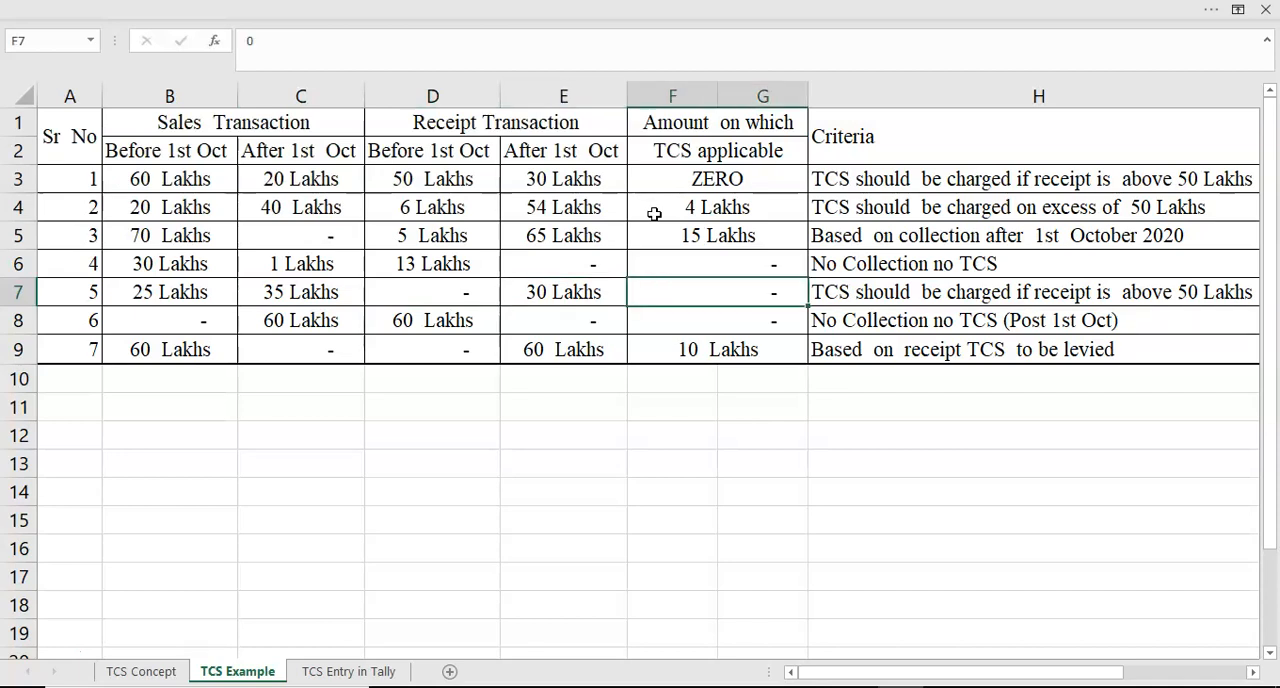
- Go through example 6 in row 8, comparing sales after 1st Oct, both receipts and the TCS applicable amount
key(Down)
key(Left)
key(Left)
key(Left)
key(Left)
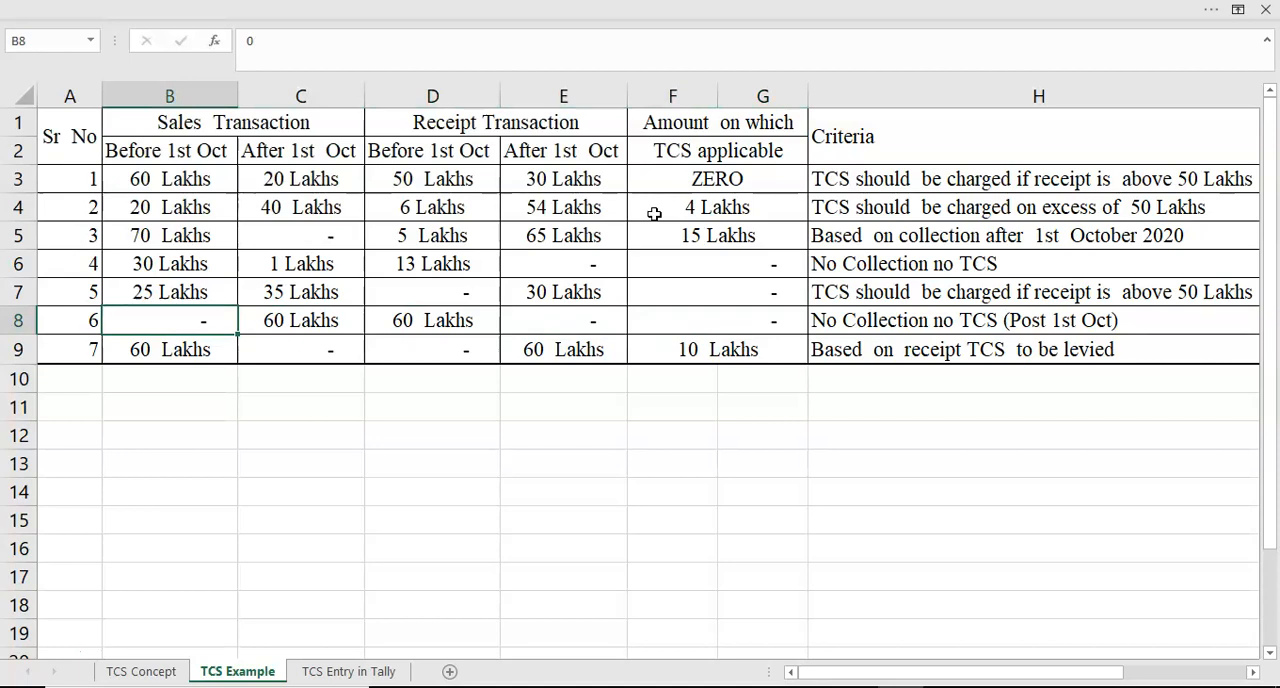
key(Right)
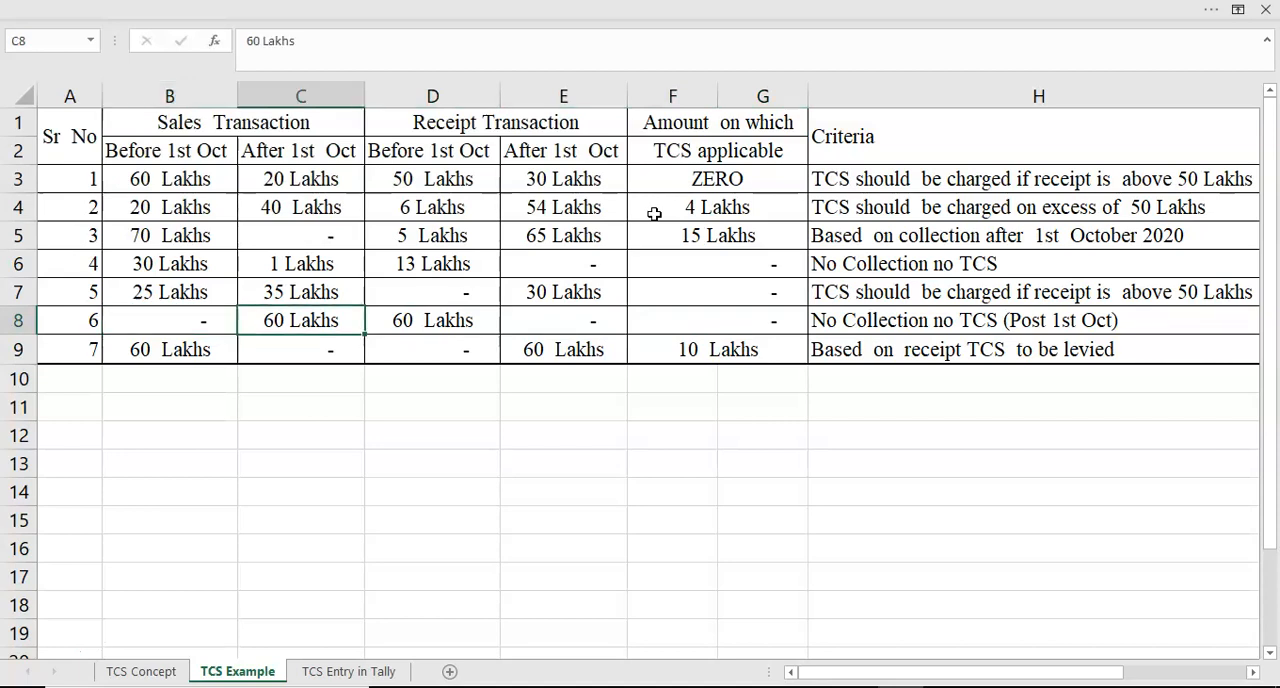
key(Right)
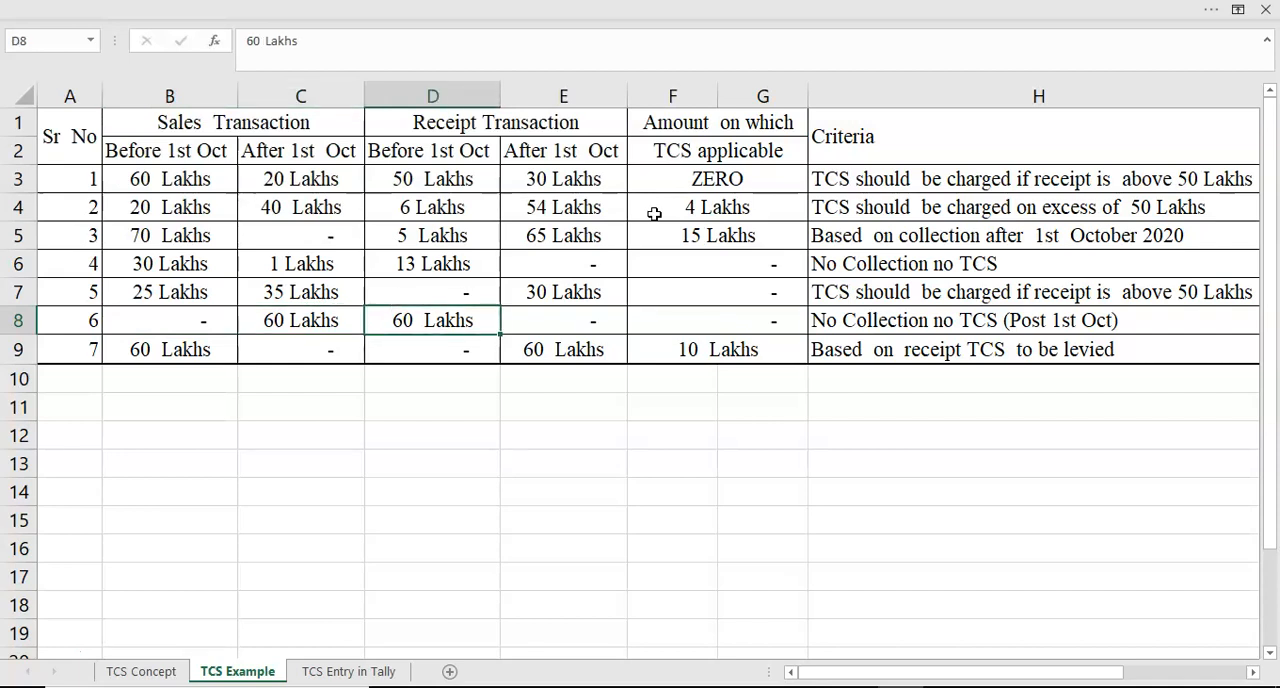
key(Left)
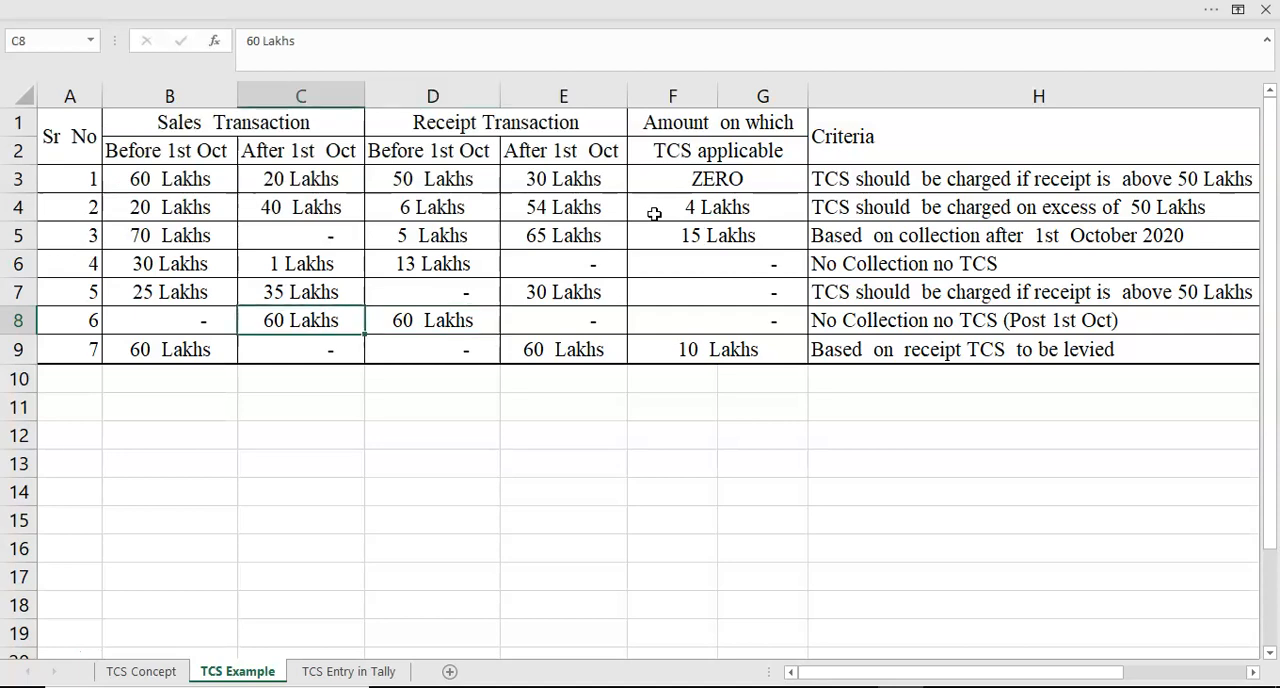
key(Right)
key(Right)
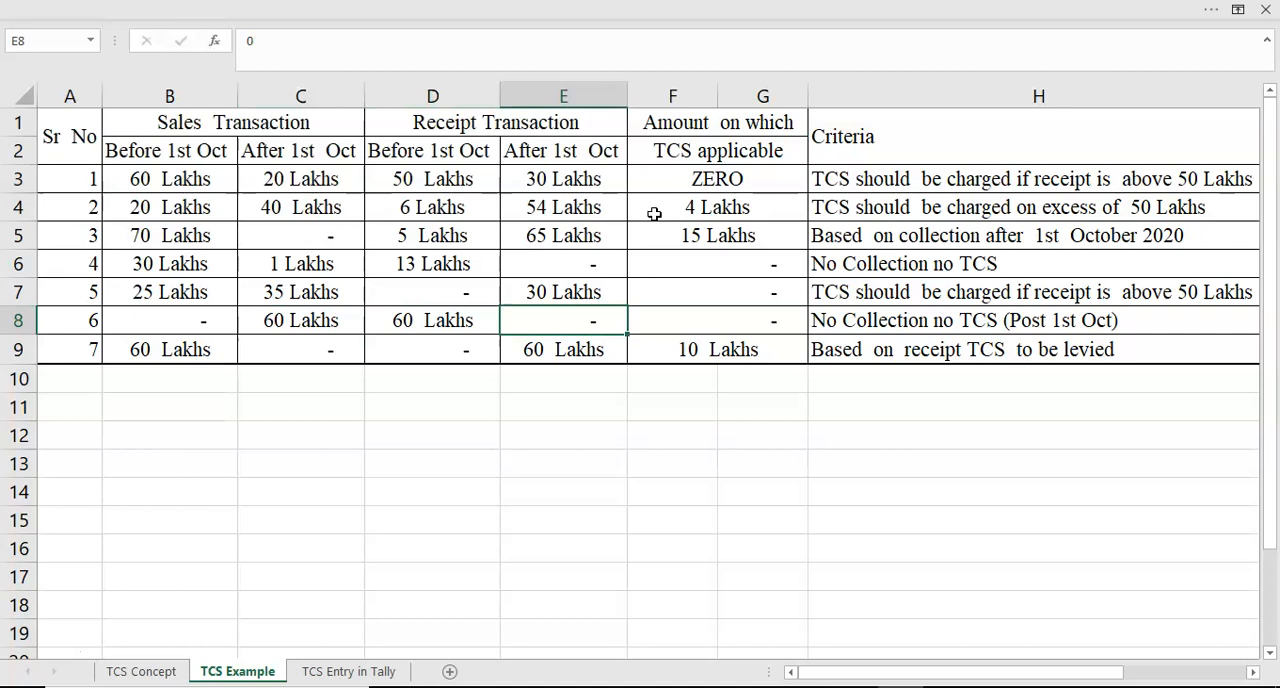
key(Right)
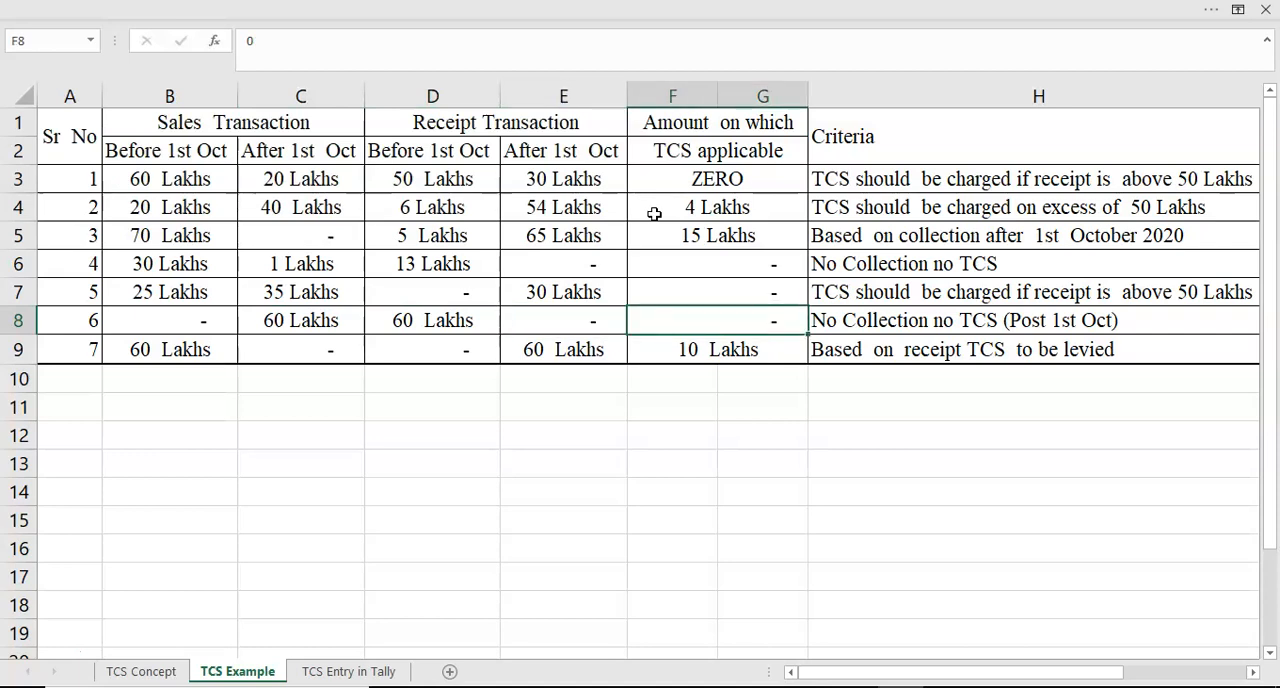
- Go through example 7 in row 9, from sales before 1st Oct across to the TCS applicable amount
key(Down)
key(Left)
key(Left)
key(Left)
key(Left)
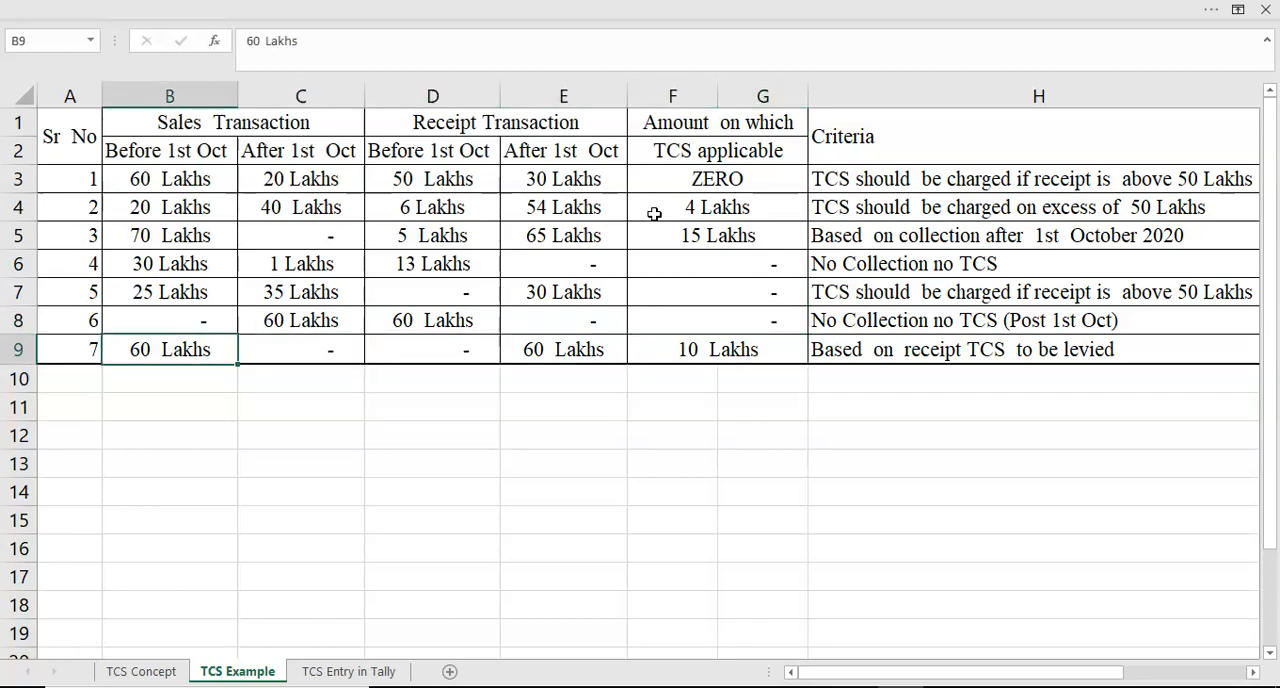
key(Right)
key(Right)
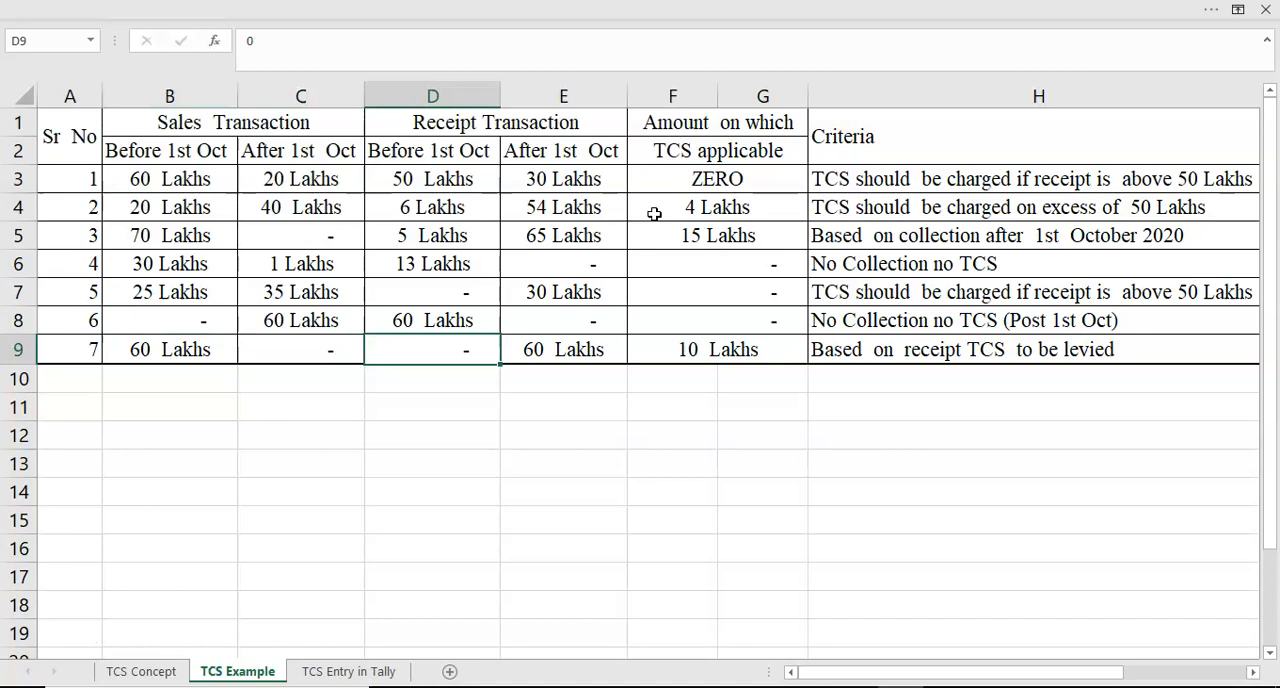
key(Right)
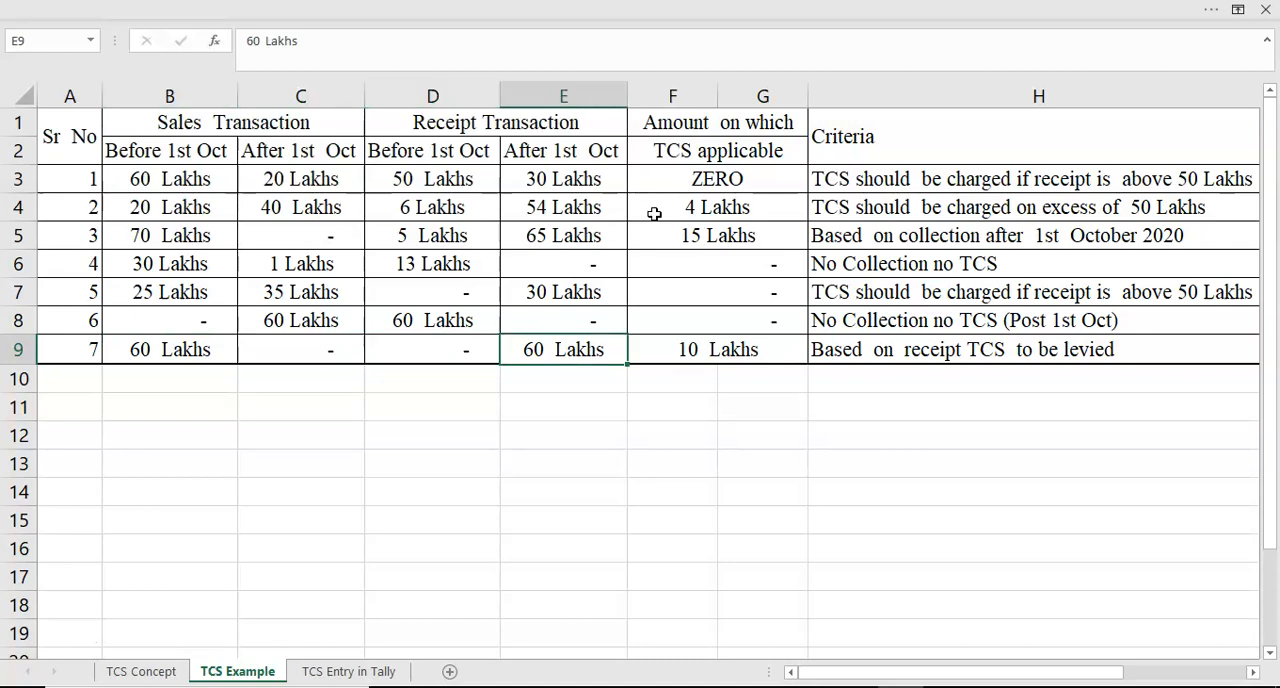
key(Right)
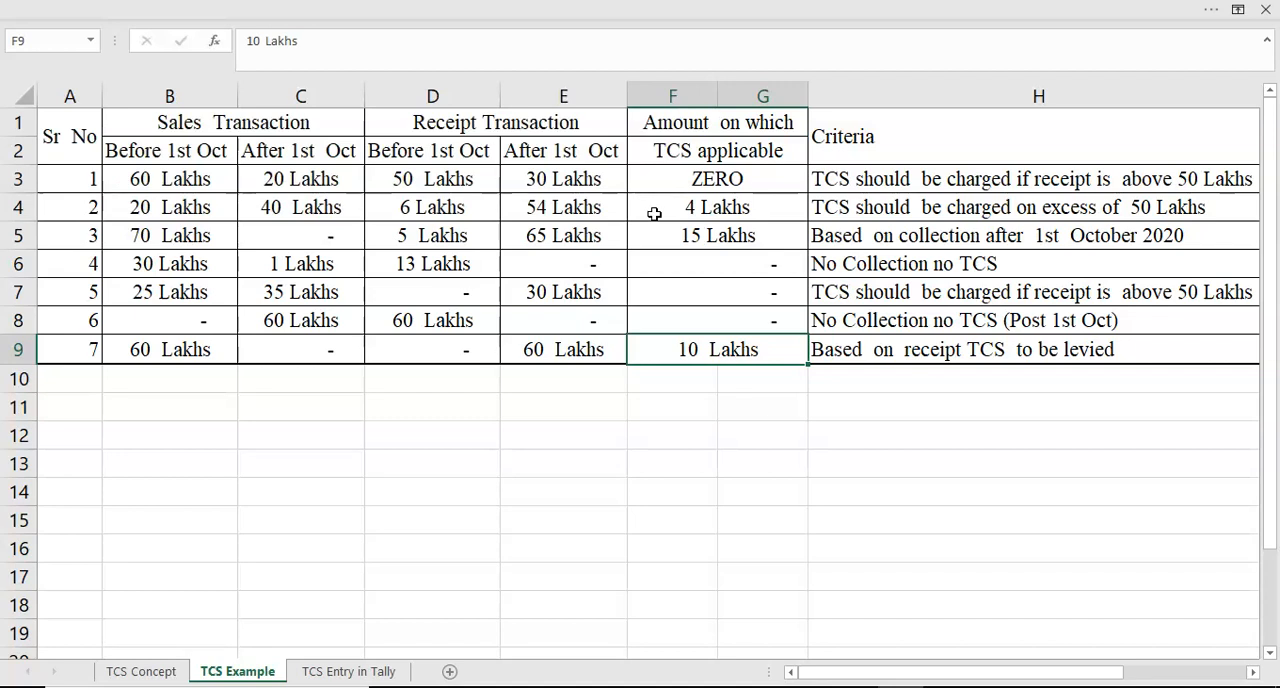
- Open the TCS Entry in Tally sheet and examine the Case 1 heading for invoices raised with TCS
click(338, 676)
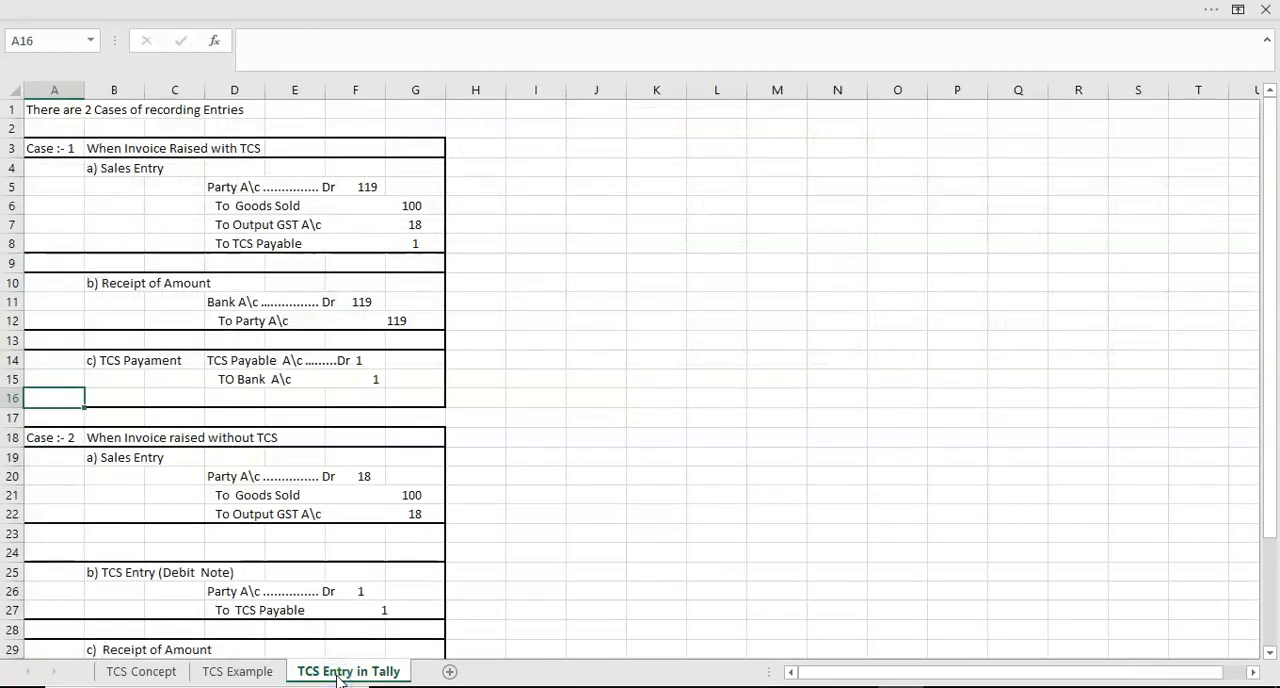
key(Up)
key(Up)
key(Up)
key(Up)
key(Up)
key(Up)
key(Up)
key(Up)
key(Up)
key(Up)
key(Up)
key(Up)
key(Up)
key(Up)
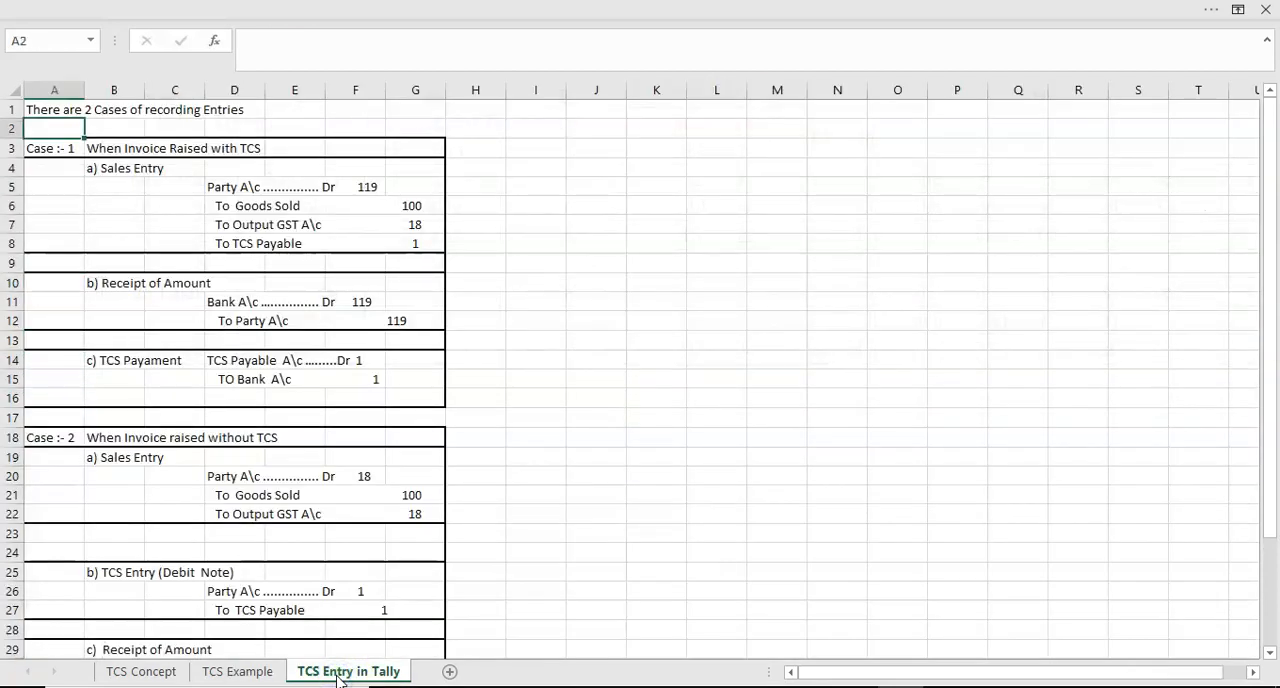
key(Down)
key(Down)
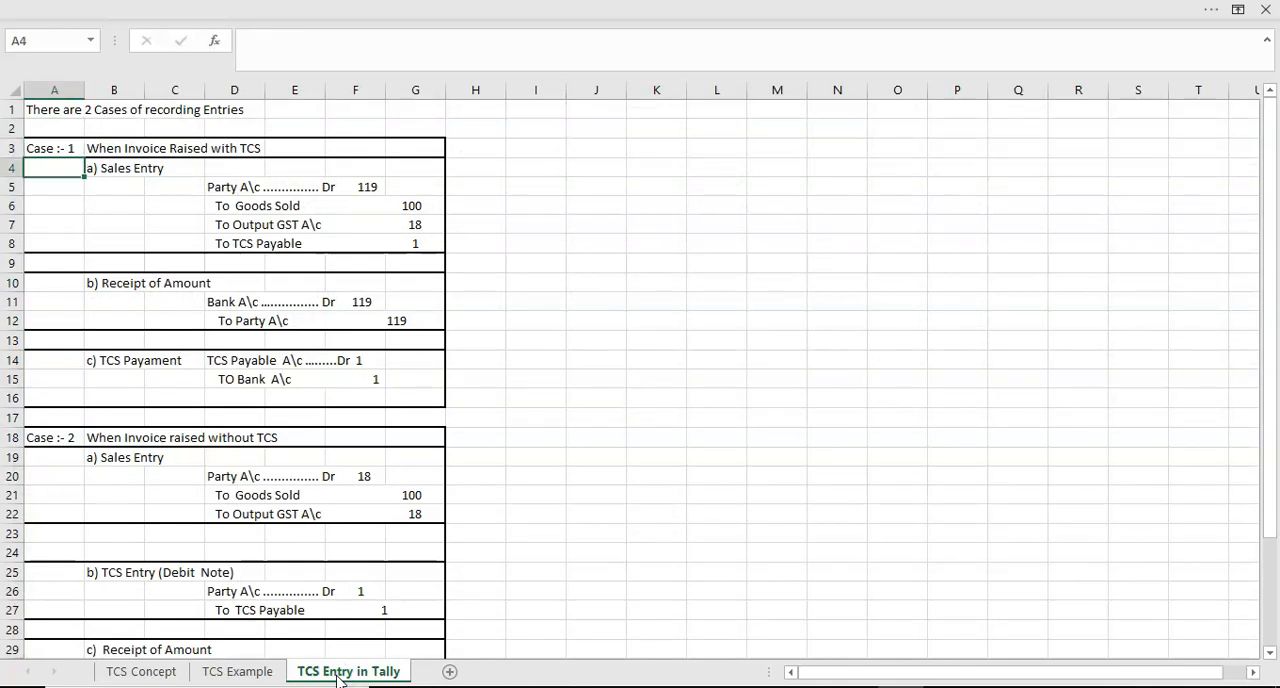
key(Up)
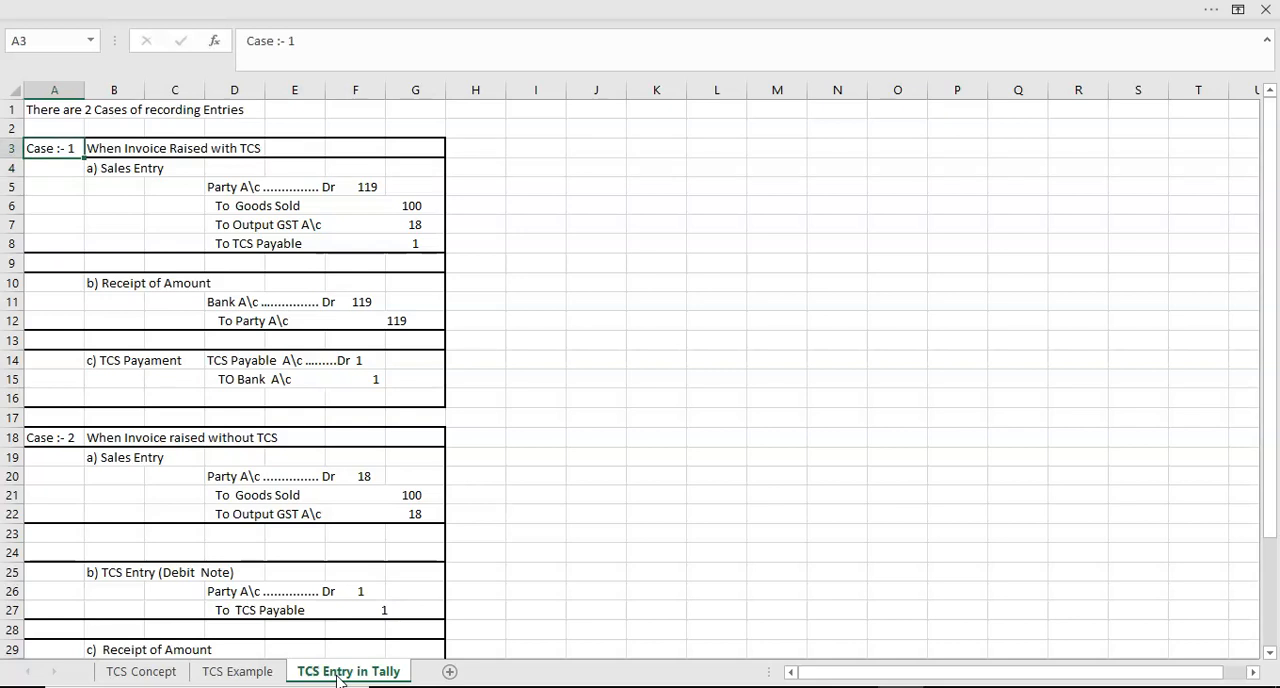
key(Down)
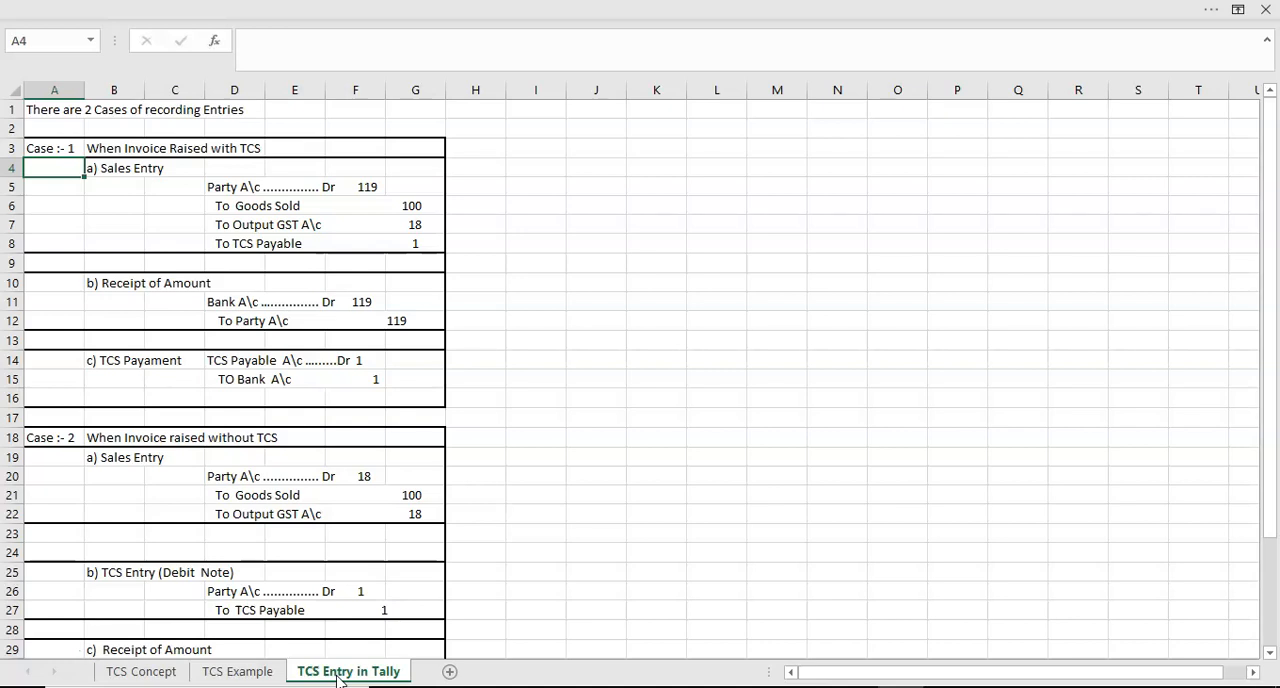
- Read Case 1's sales entry line by line, from the party account in D5 down to TCS payable in D8
key(Up)
key(Tab)
key(Return)
key(Right)
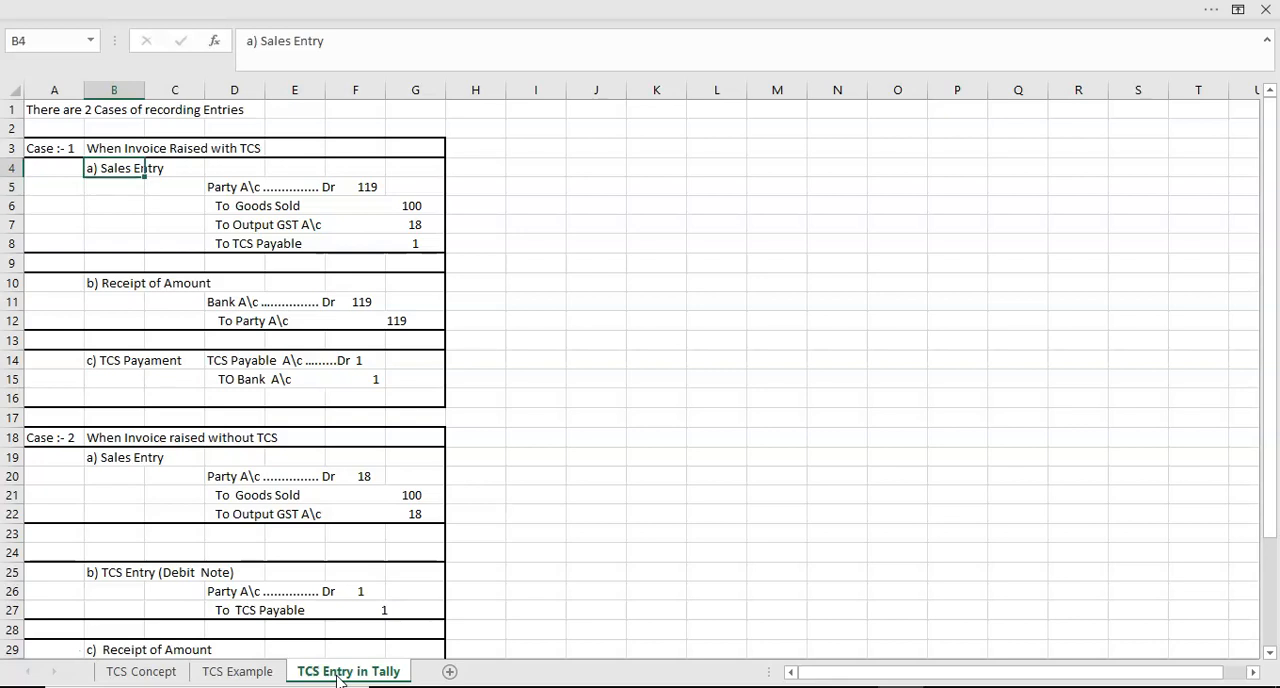
key(Right)
key(Right)
key(Down)
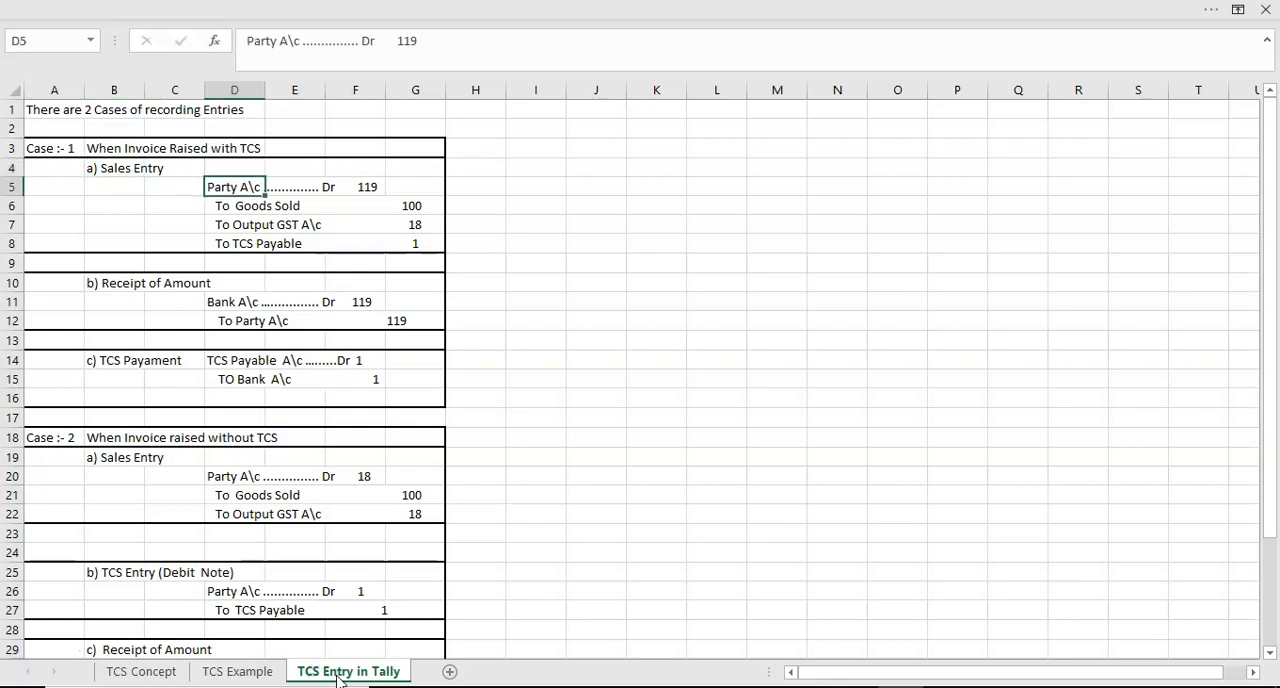
key(Down)
key(Down)
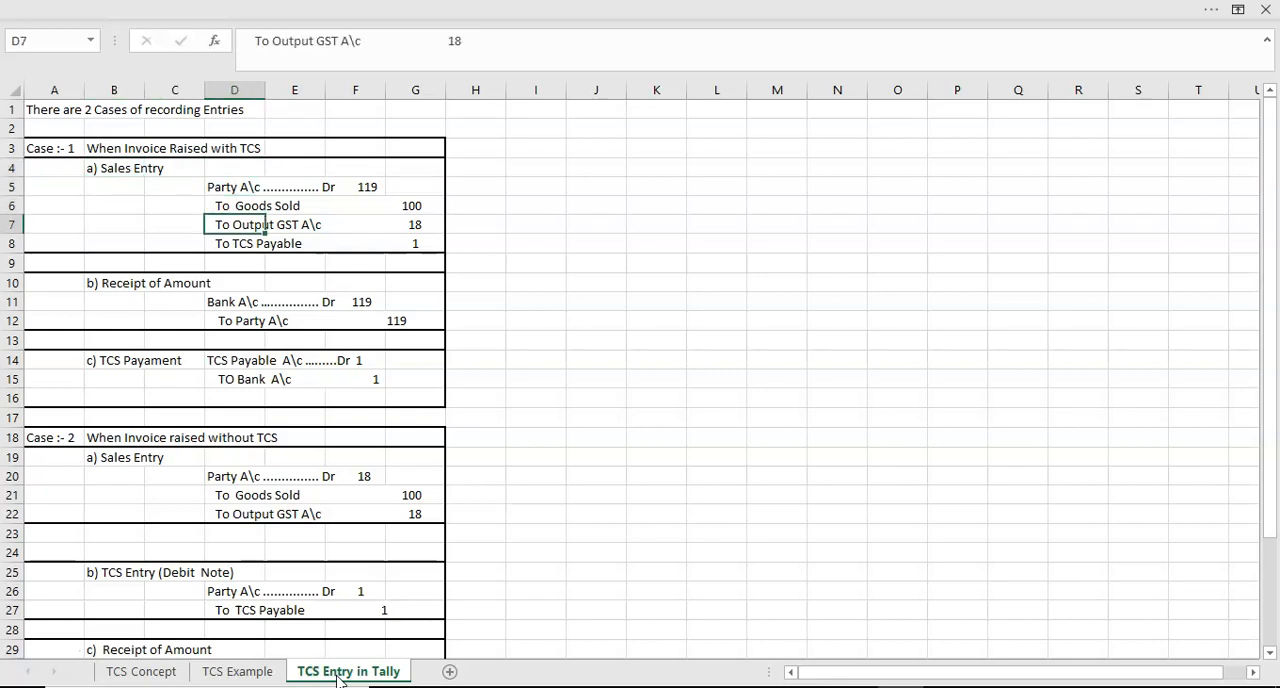
key(Down)
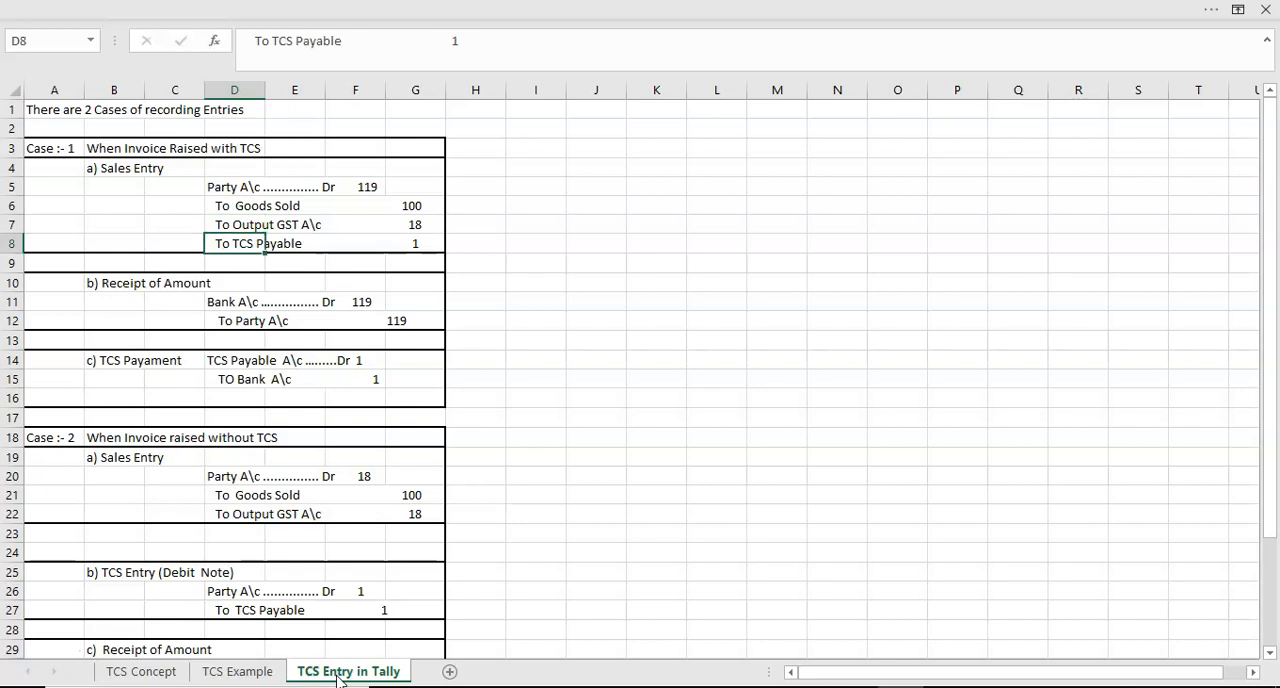
- Examine Case 1's receipt of amount entry, covering the bank and party account lines in rows 10 to 12
key(Down)
key(Down)
key(Down)
key(Left)
key(Up)
key(Left)
key(Right)
key(Down)
key(Right)
key(Down)
key(Right)
key(Up)
key(Up)
key(Up)
key(Up)
key(Up)
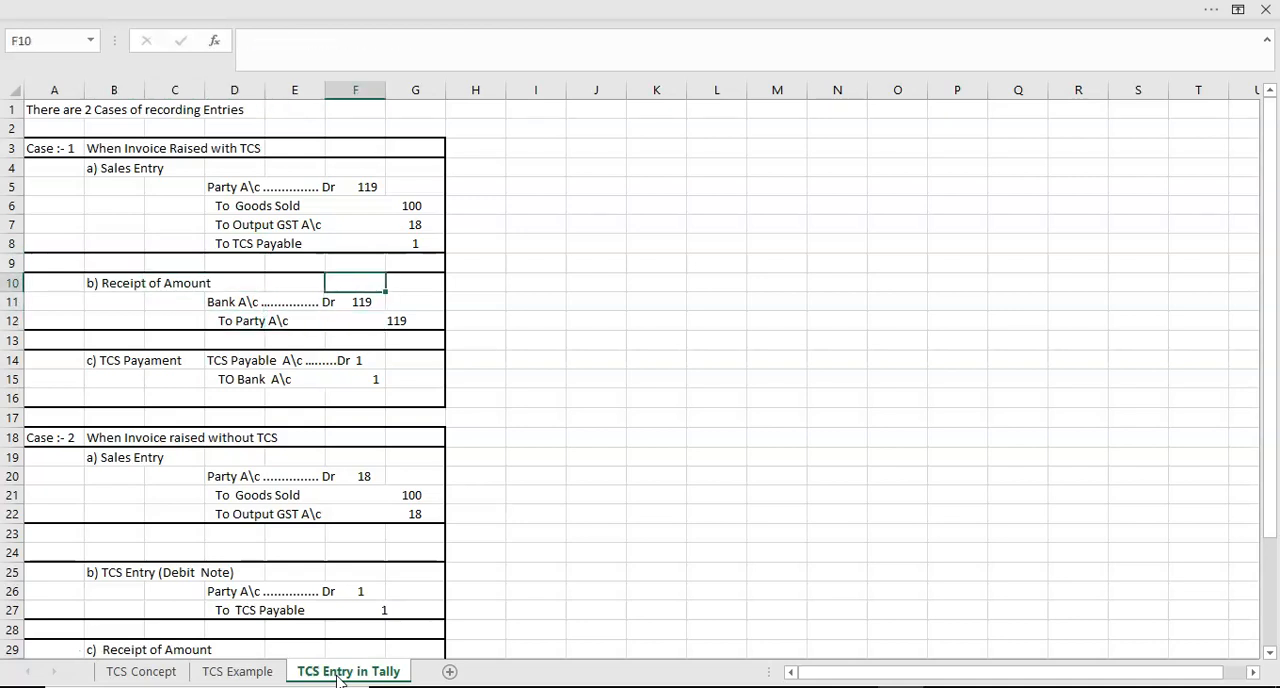
- Compare the amounts in Case 1's sales entry with the bank amount in its receipt entry
key(Up)
key(Right)
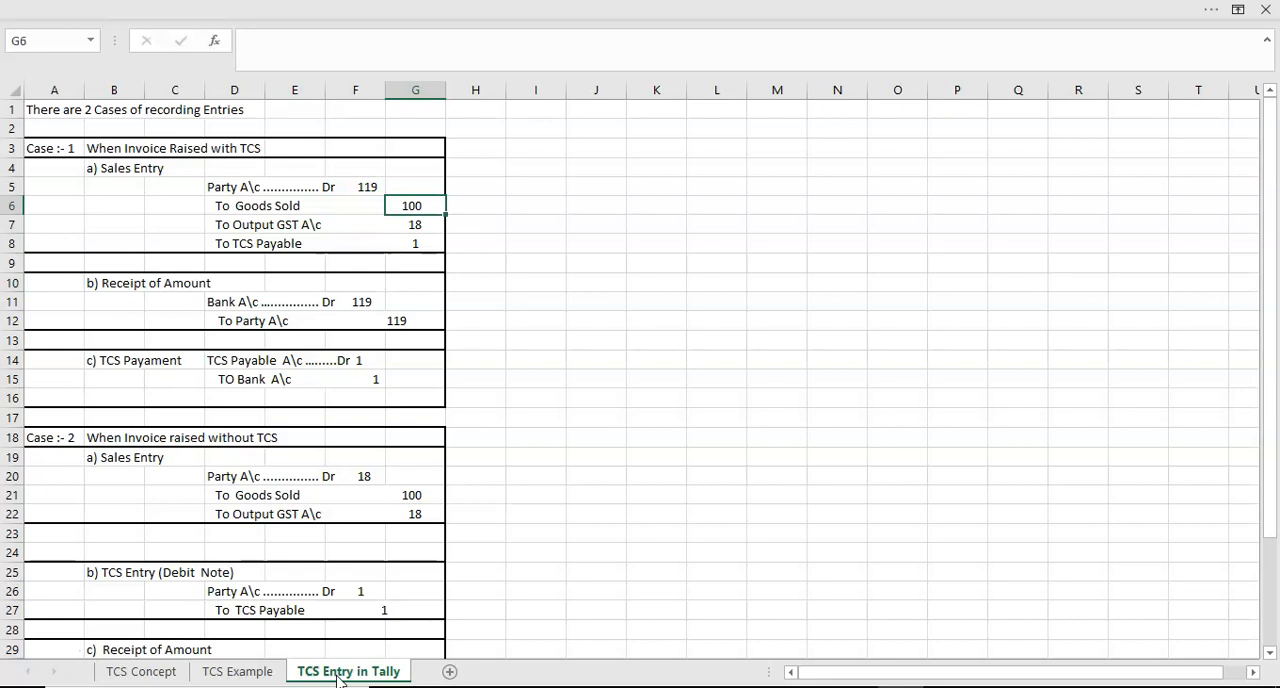
key(Down)
key(Down)
key(Down)
key(Down)
key(Down)
key(Left)
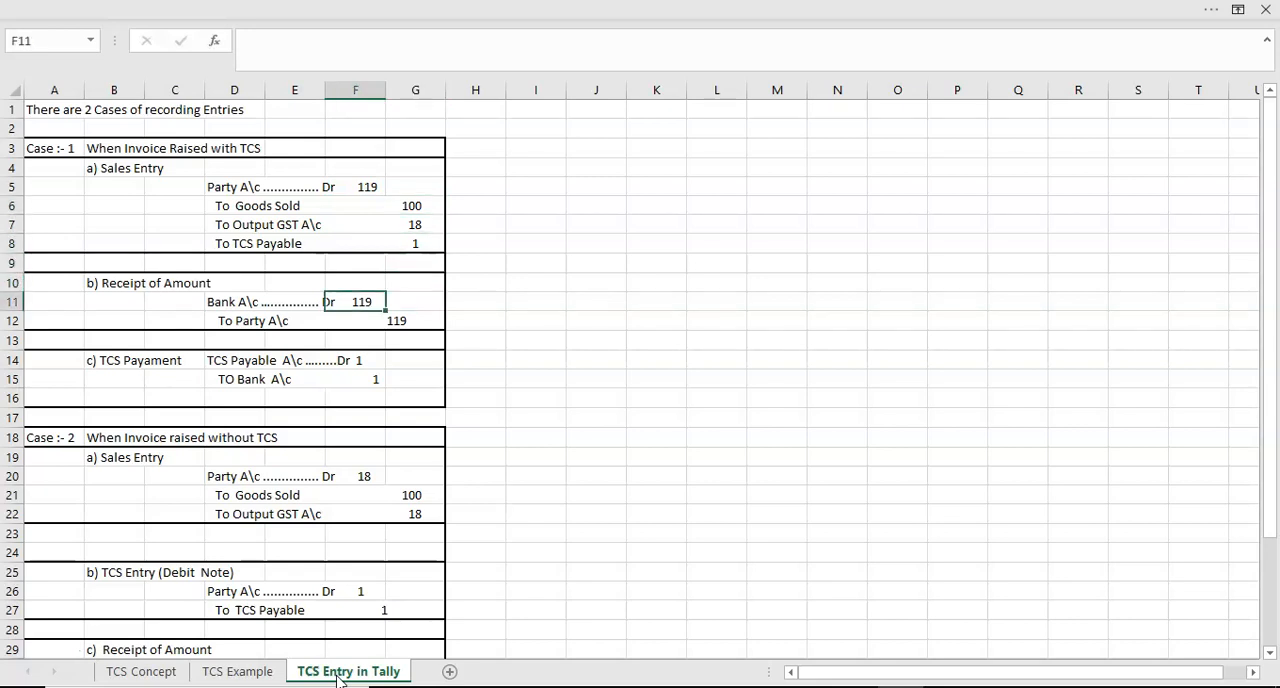
key(Up)
key(Up)
key(Up)
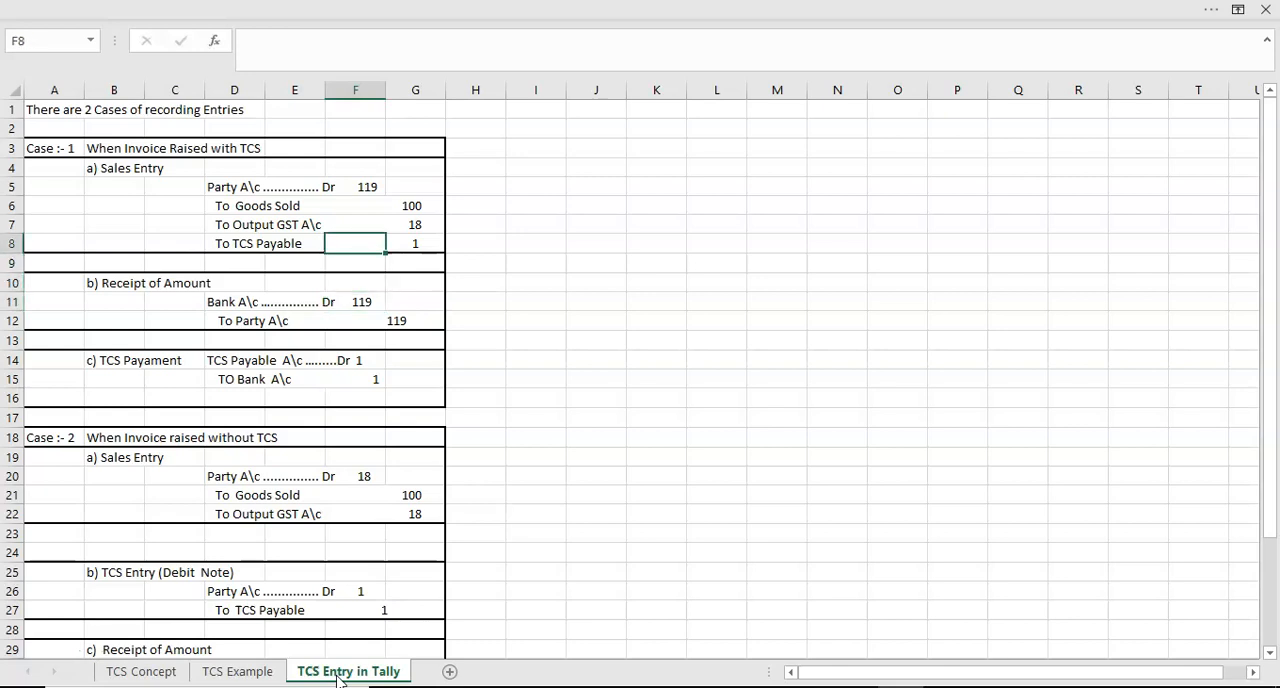
- Examine Case 1's TCS payment entry in rows 14 and 15, from TCS payable to the bank account
key(Left)
key(Left)
key(Down)
key(Down)
key(Down)
key(Down)
key(Down)
key(Down)
key(Down)
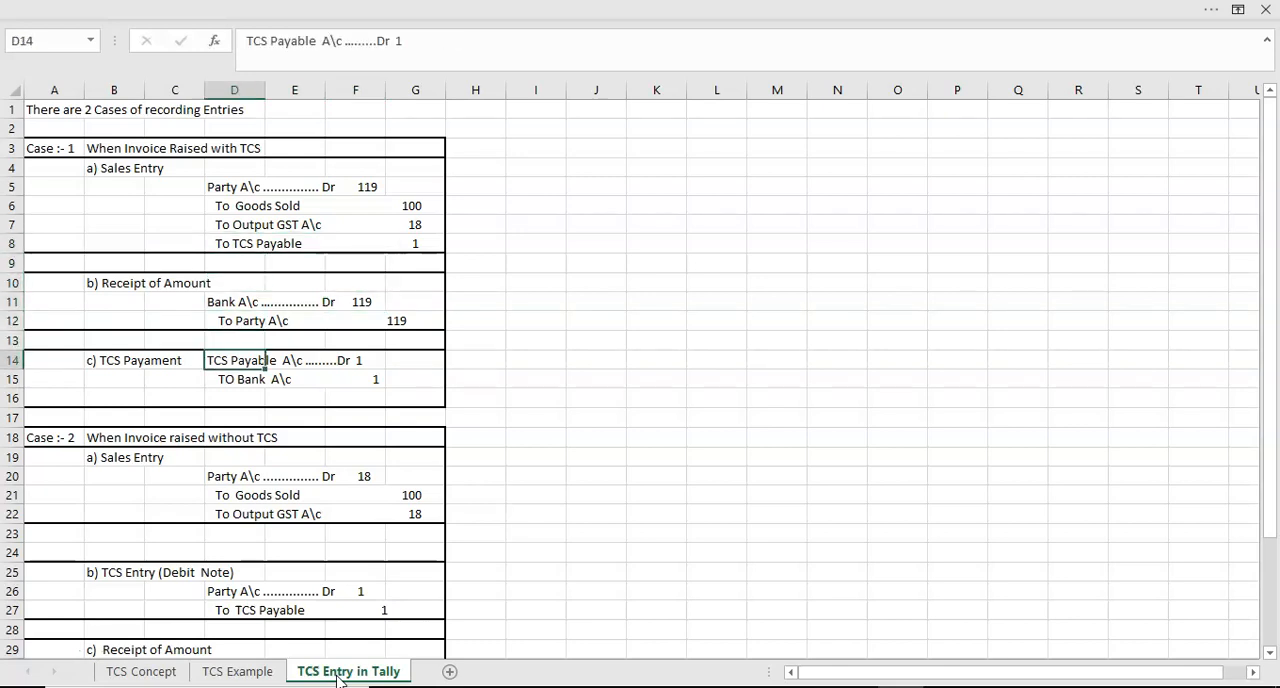
key(Right)
key(Left)
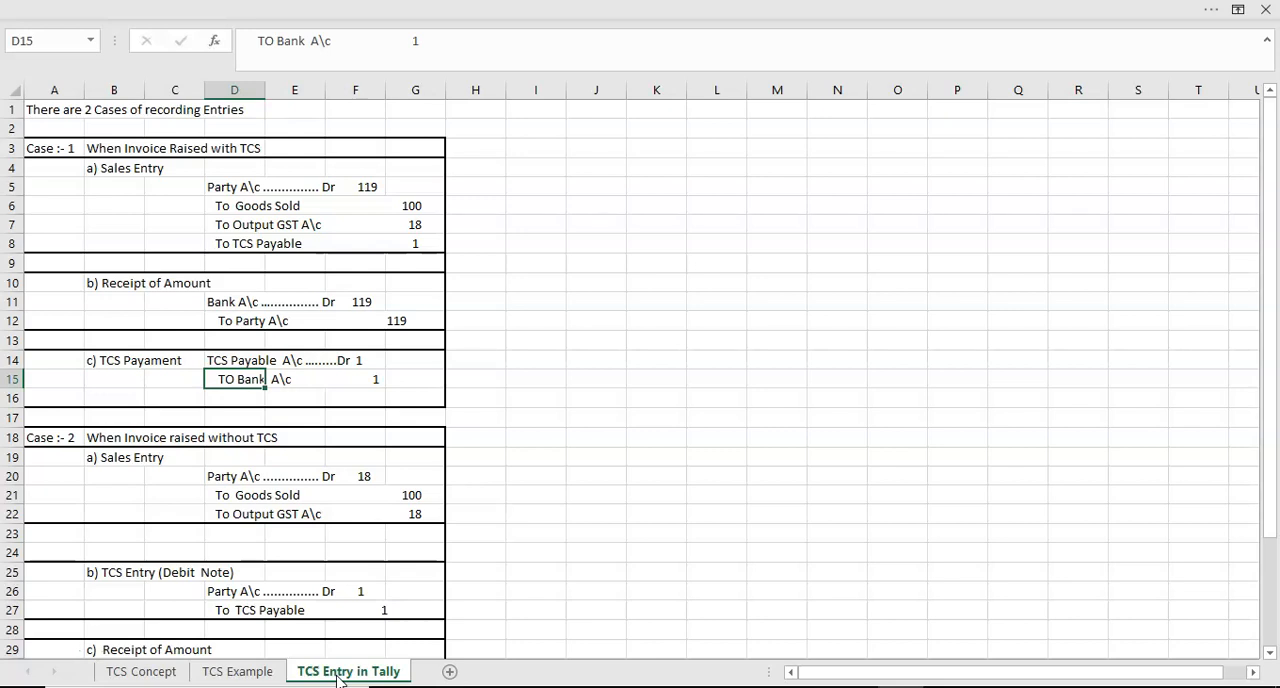
- Go through Case 2's sales entry without TCS, from its heading in B19 to the output GST line in D22
key(Down)
key(Down)
key(Down)
key(Down)
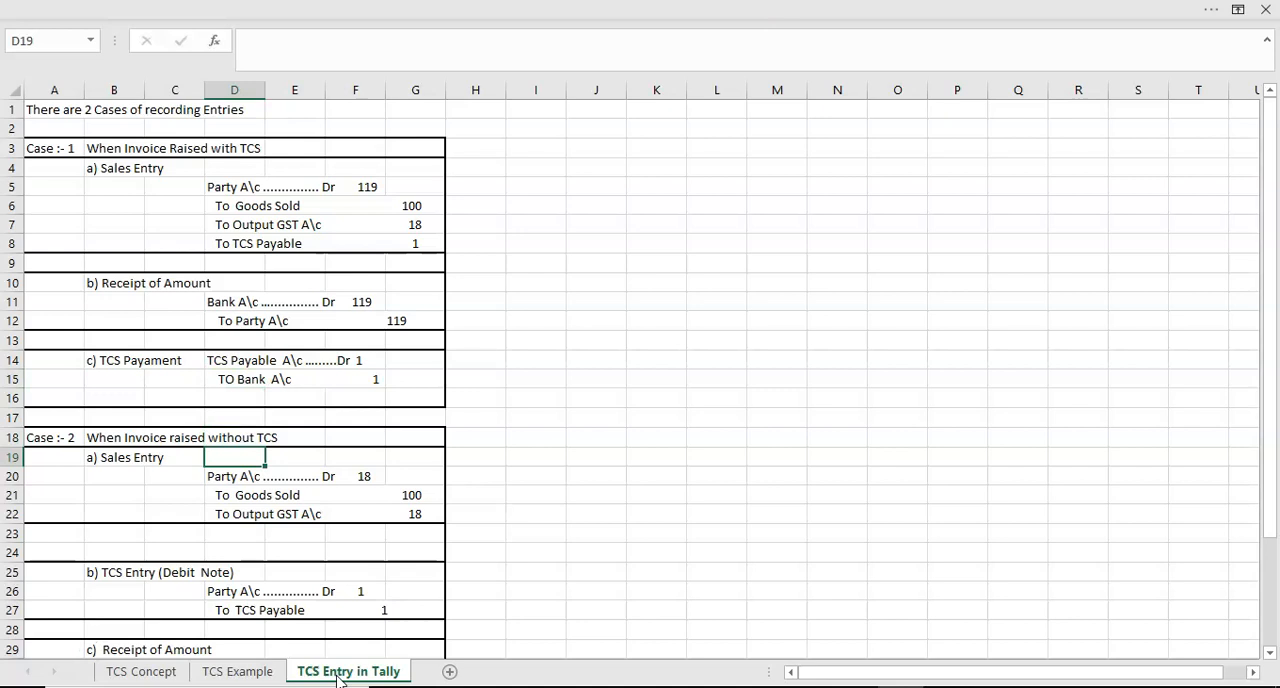
key(Left)
key(Left)
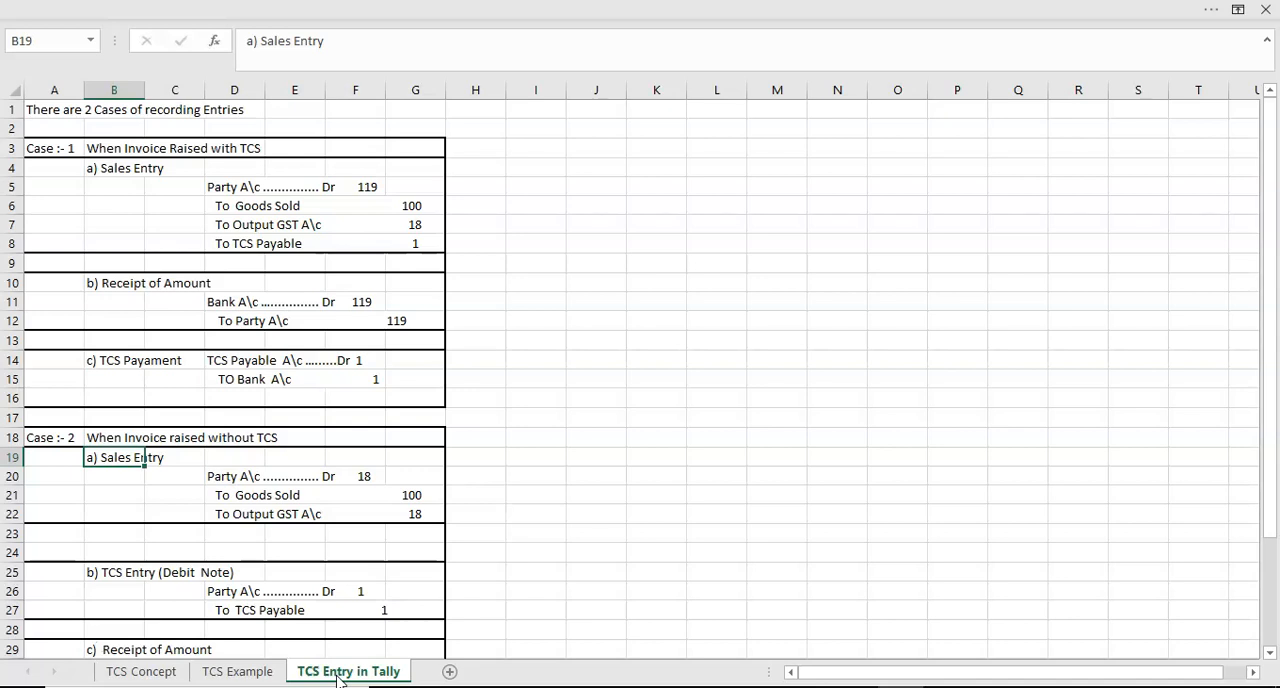
key(Down)
key(Right)
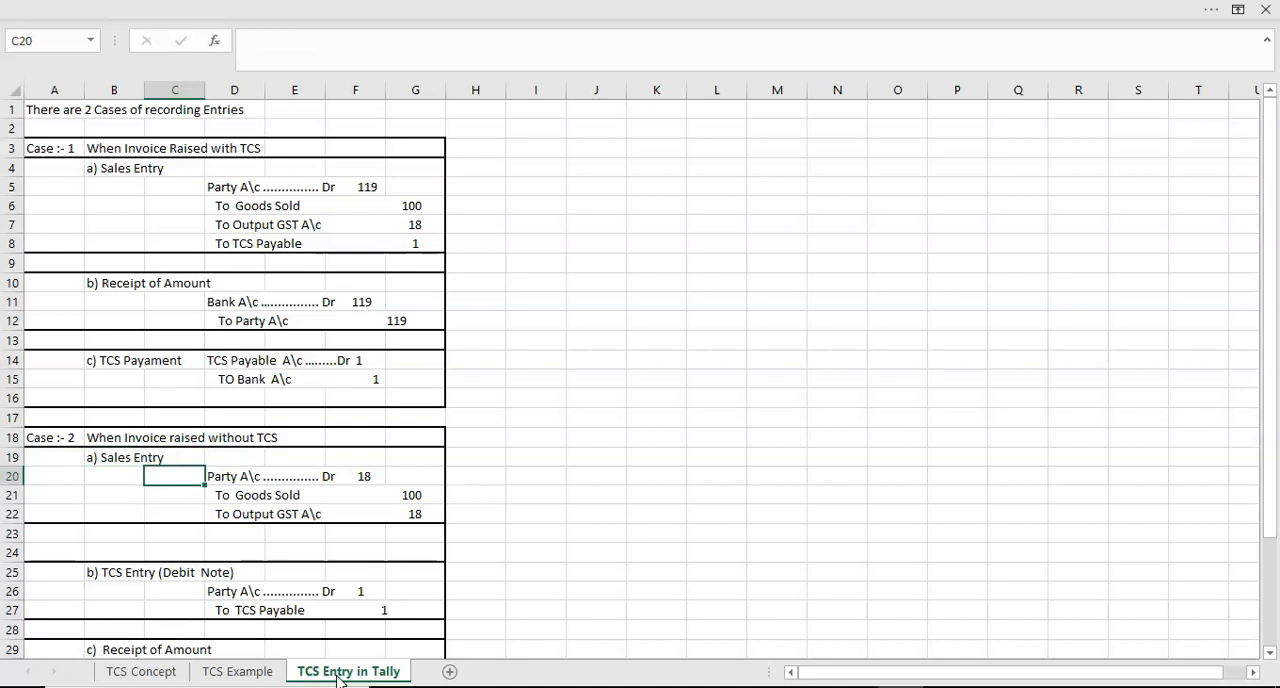
key(Right)
key(Down)
key(Down)
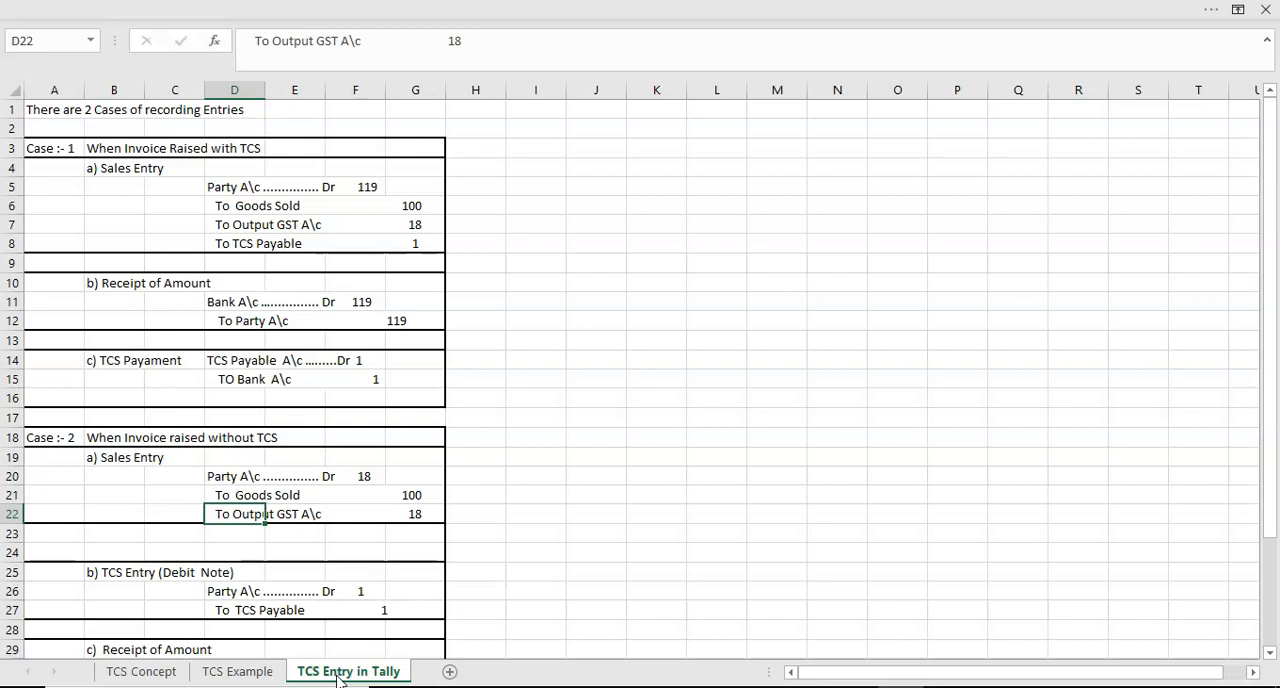
- Go to Case 2's TCS entry by debit note, starting at its heading in B25
key(Down)
key(Down)
- Examine Case 2's receipt of amount entry in rows 29 to 31, including the bank and party account lines
key(Down)
key(Left)
key(Left)
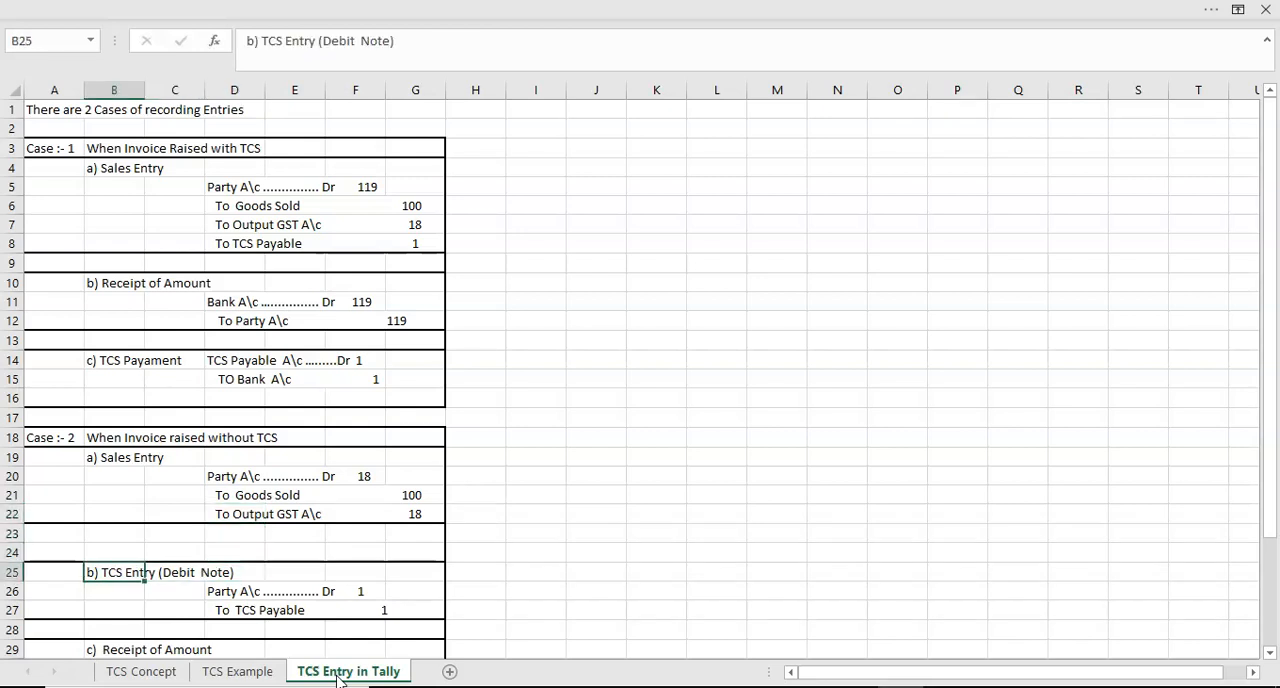
key(Down)
key(Down)
key(Down)
key(Down)
key(Down)
key(Down)
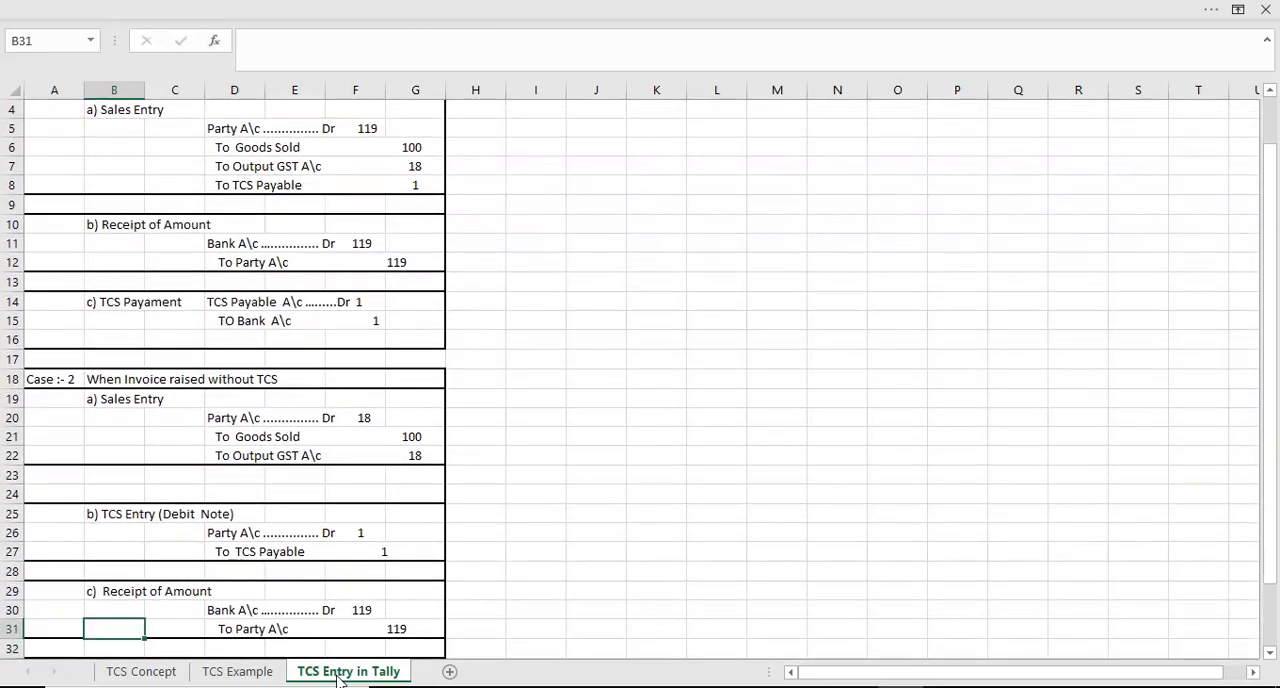
key(Up)
key(Up)
key(Down)
key(Right)
key(Right)
key(Down)
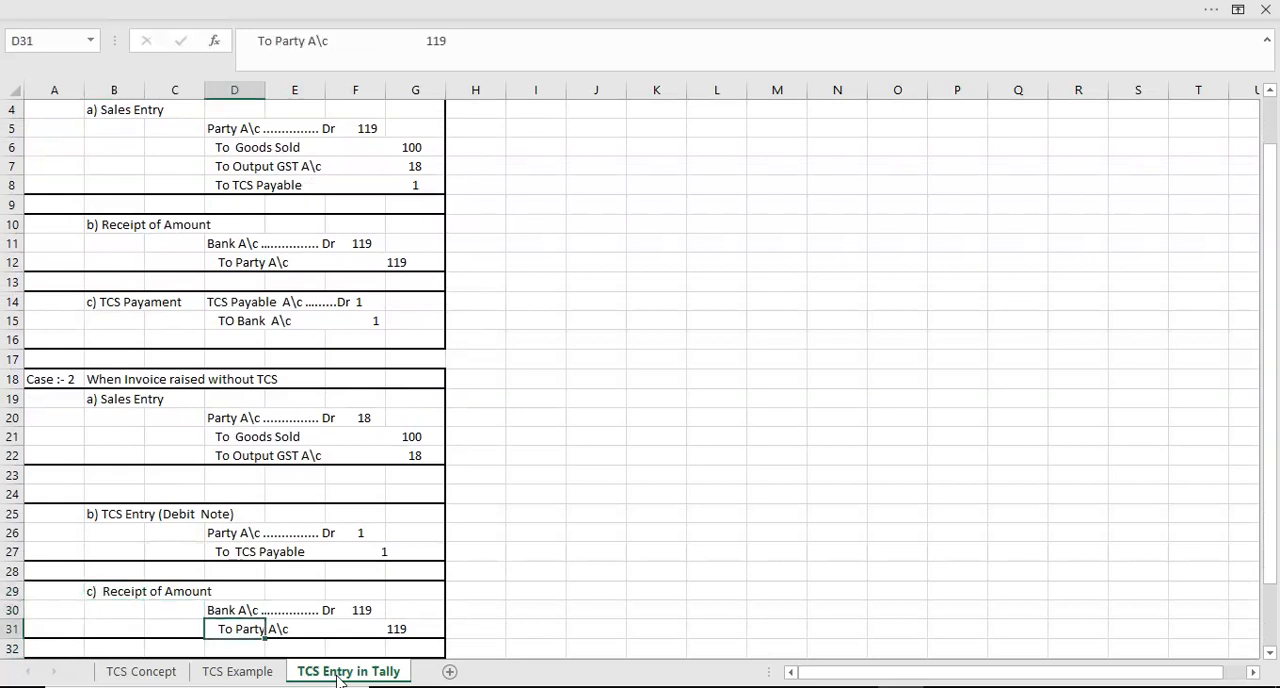
key(Up)
key(Left)
key(Up)
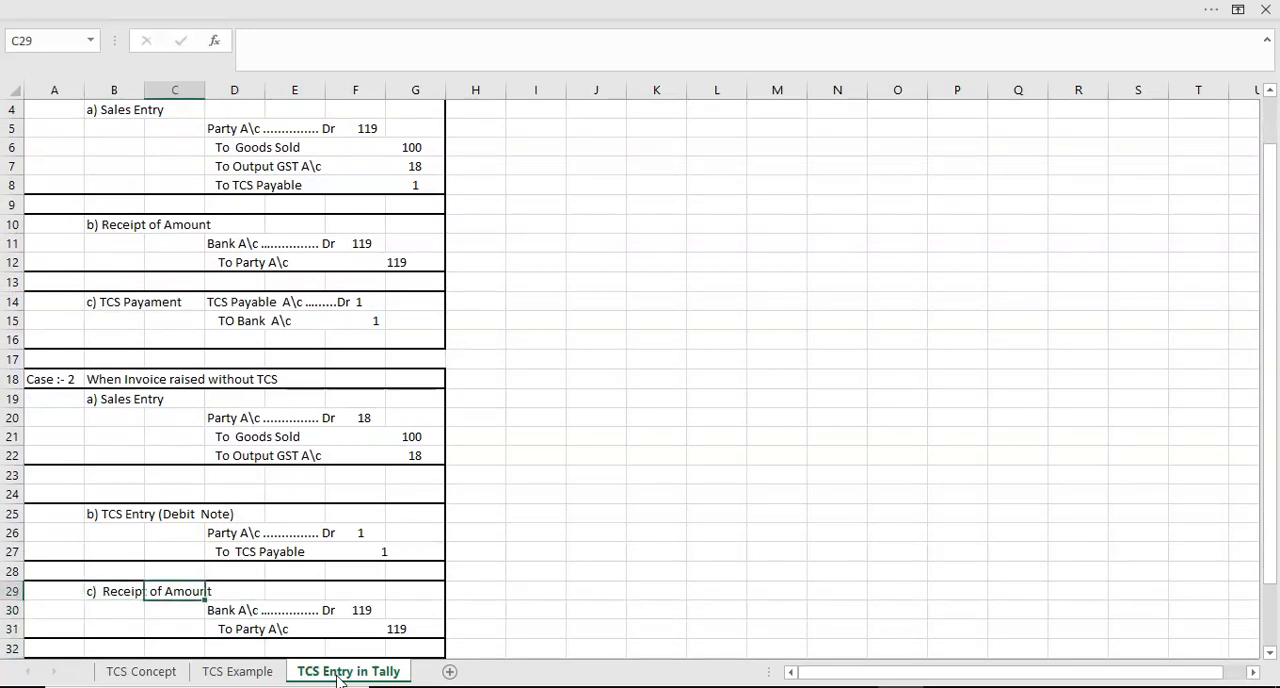
- Go through Case 2's TCS debit note entry, from its heading in B25 to the TCS payable line in D27
key(Left)
key(Up)
key(Up)
key(Up)
key(Up)
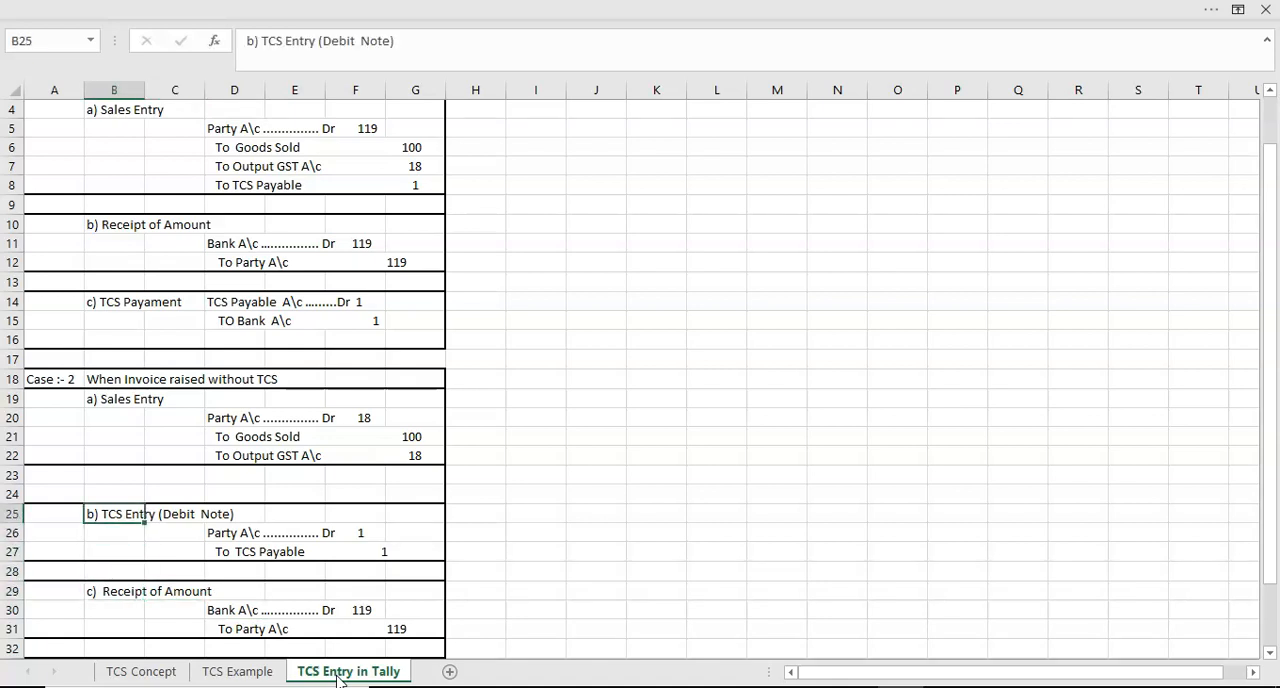
key(Down)
key(Right)
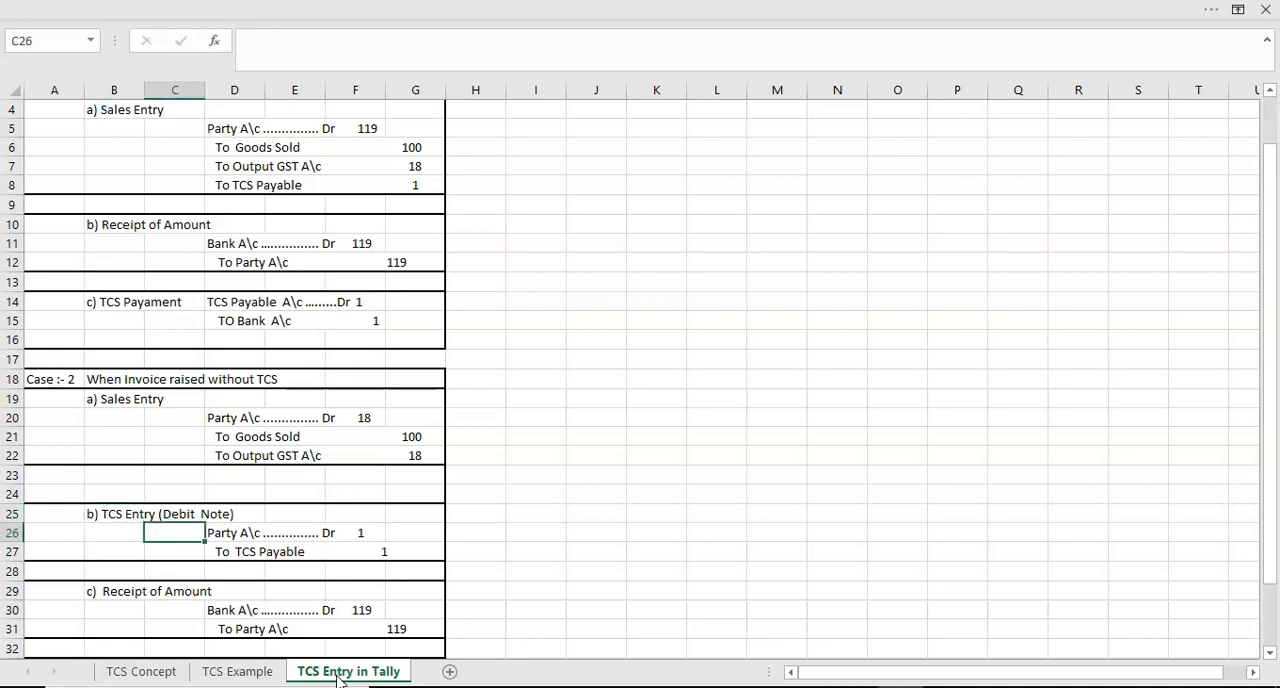
key(Right)
key(Down)
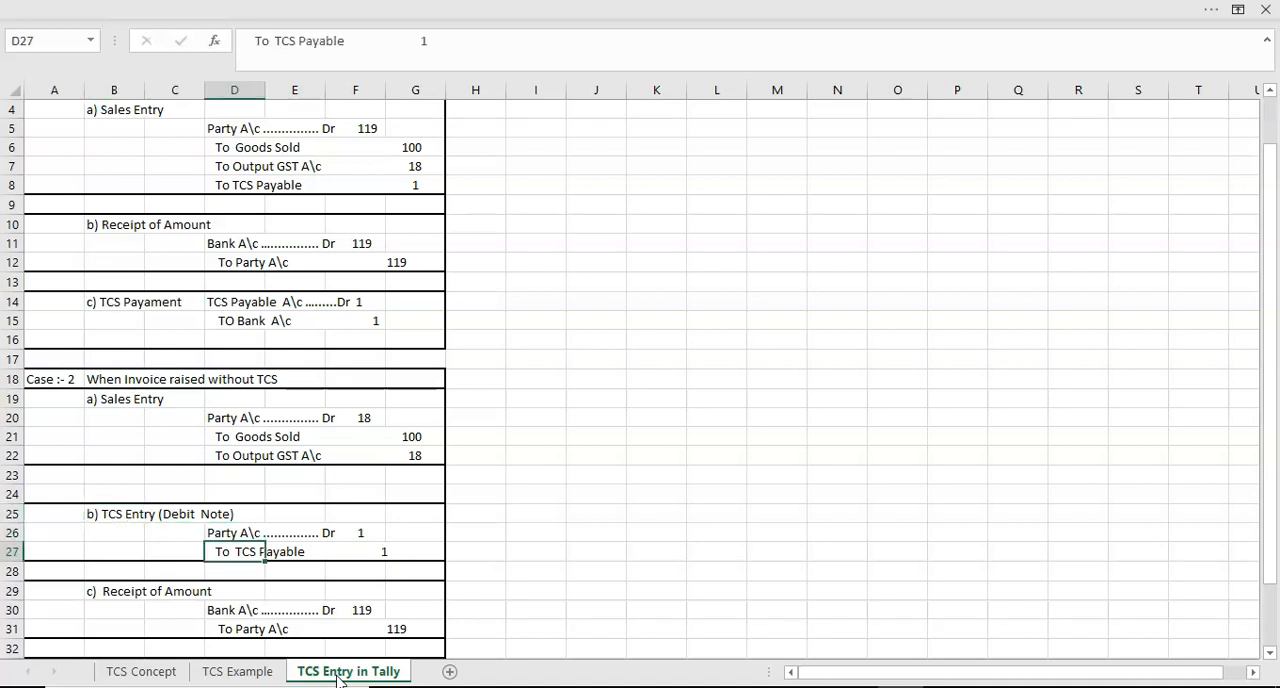
- Go over Case 2's receipt entry again, from the bank account line in D30 to the party account line in D31
key(Down)
key(Down)
key(Left)
key(Down)
key(Right)
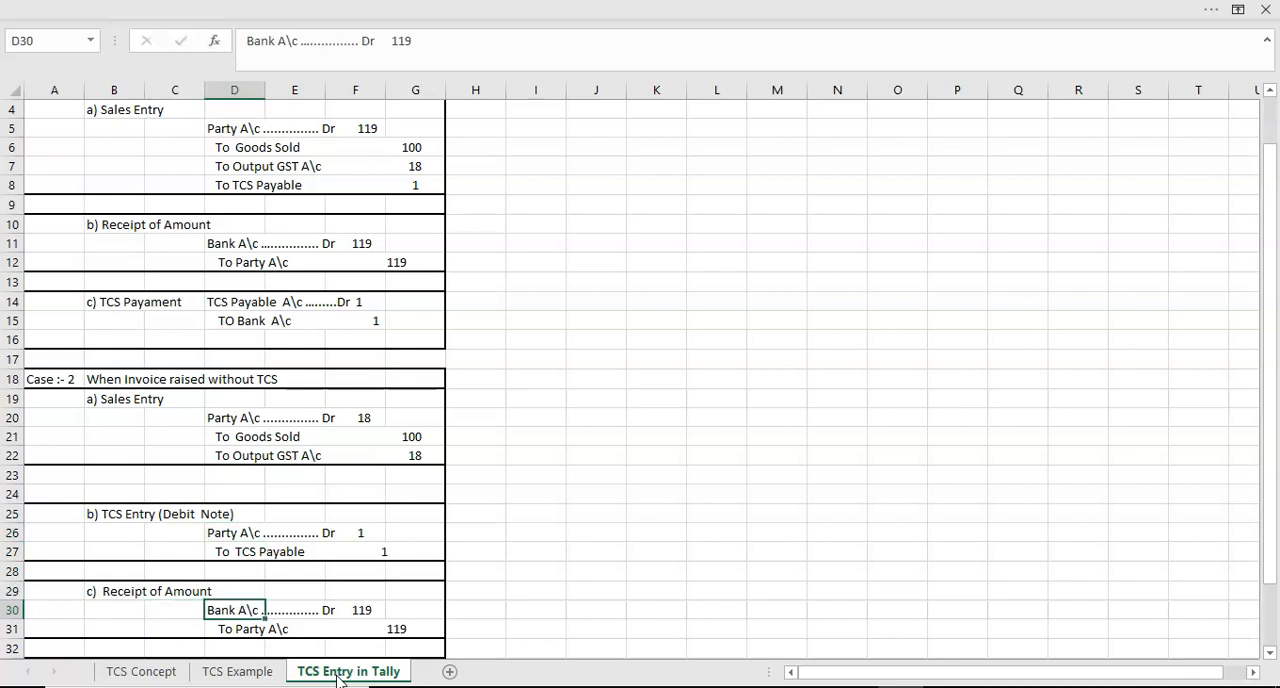
key(Down)
key(Down)
key(Down)
key(Down)
key(Down)
key(Down)
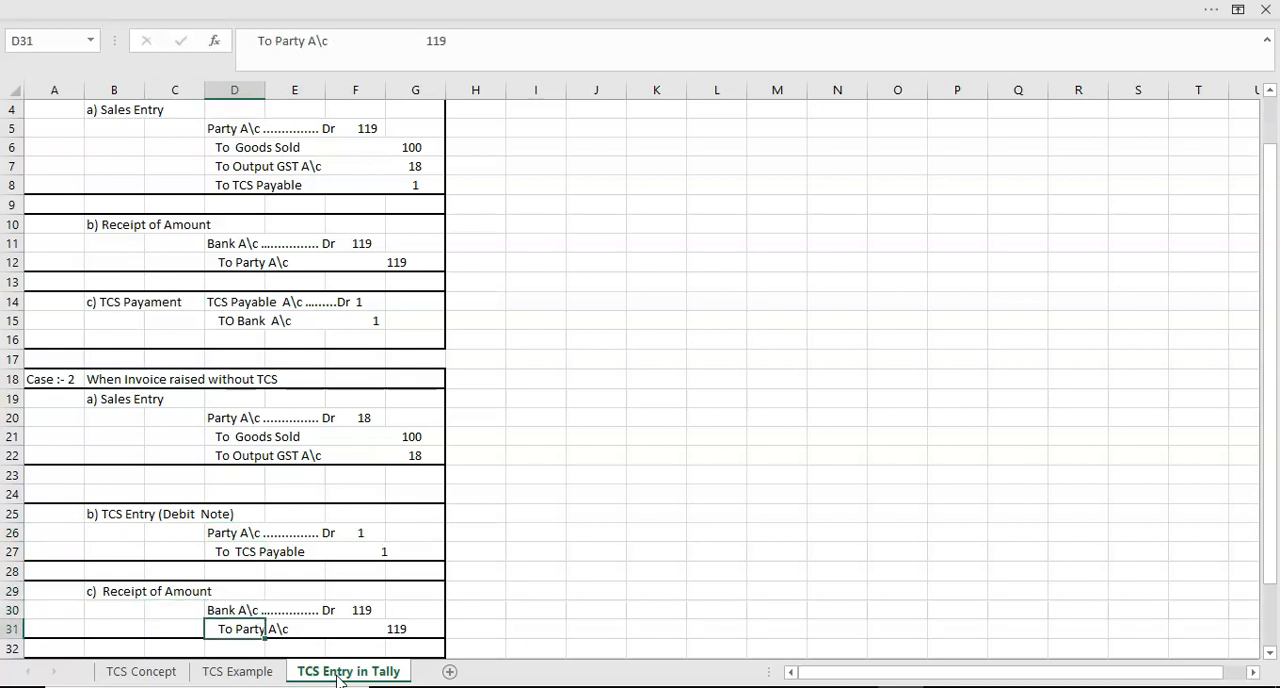
- Examine Case 2's TCS payment entry in rows 33 to 35, ending beside the bank account line
key(Up)
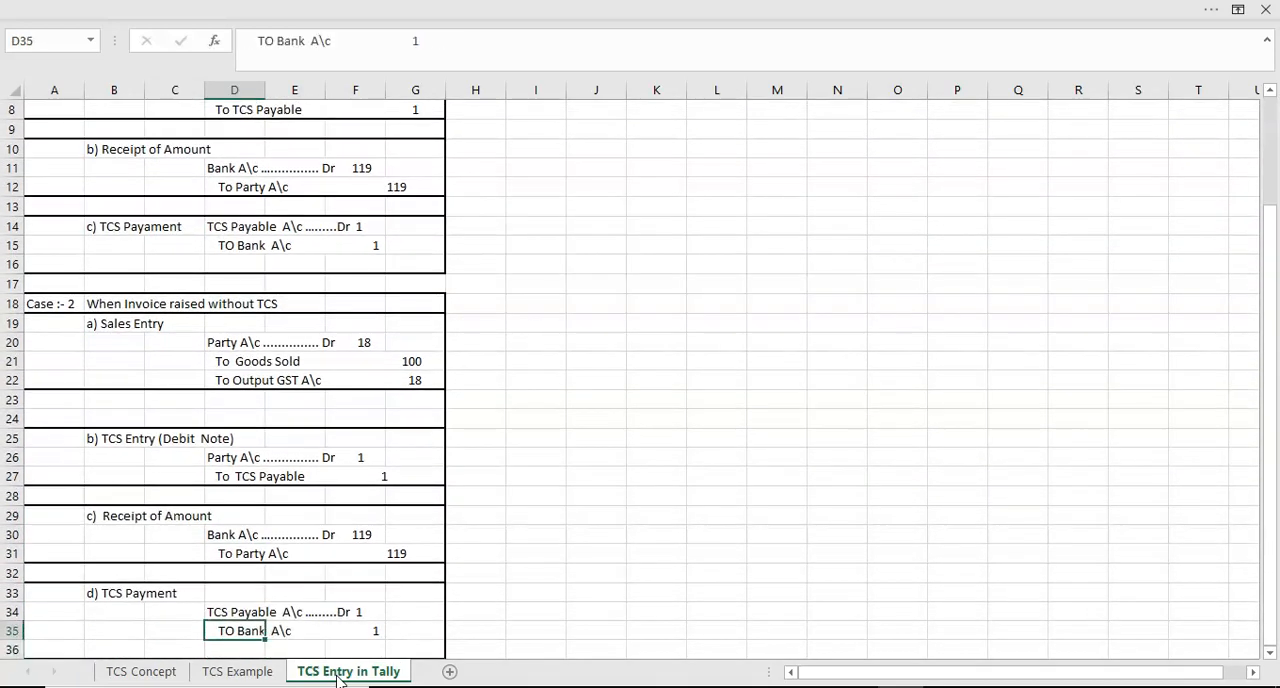
key(Left)
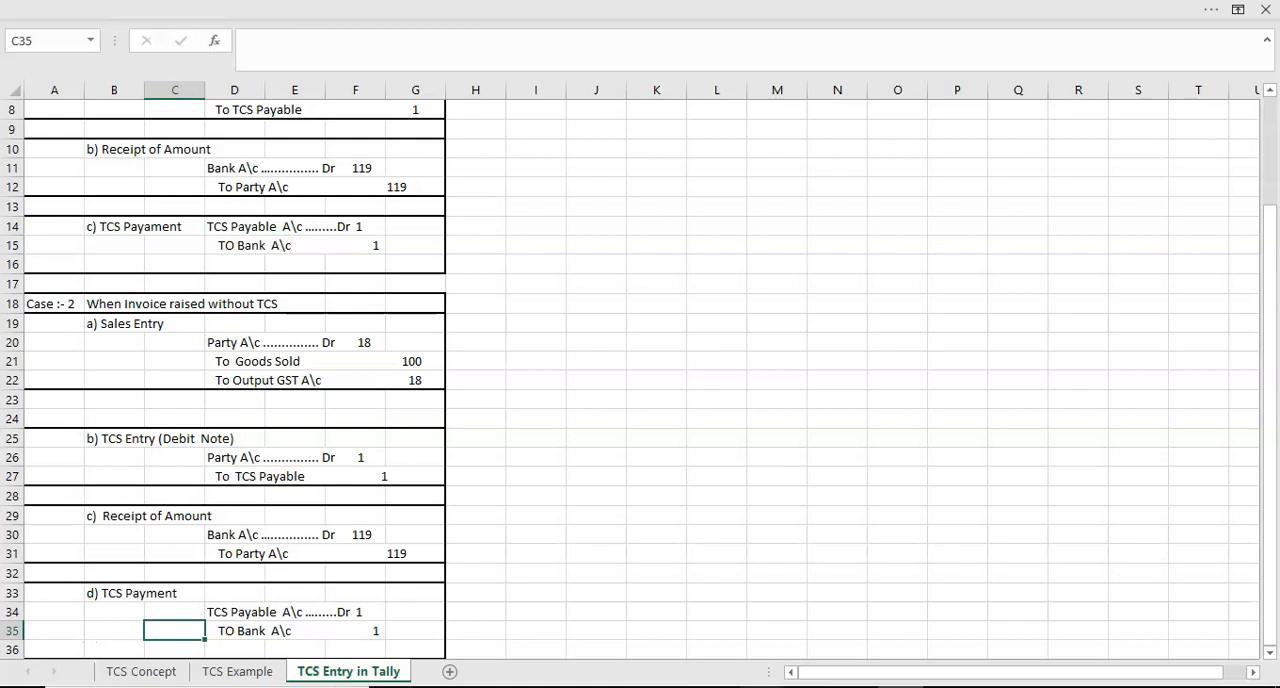
- Switch to Tally.ERP 9, start a sales voucher and choose Mayank Traders Pvt Ltd as the party account
click(761, 687)
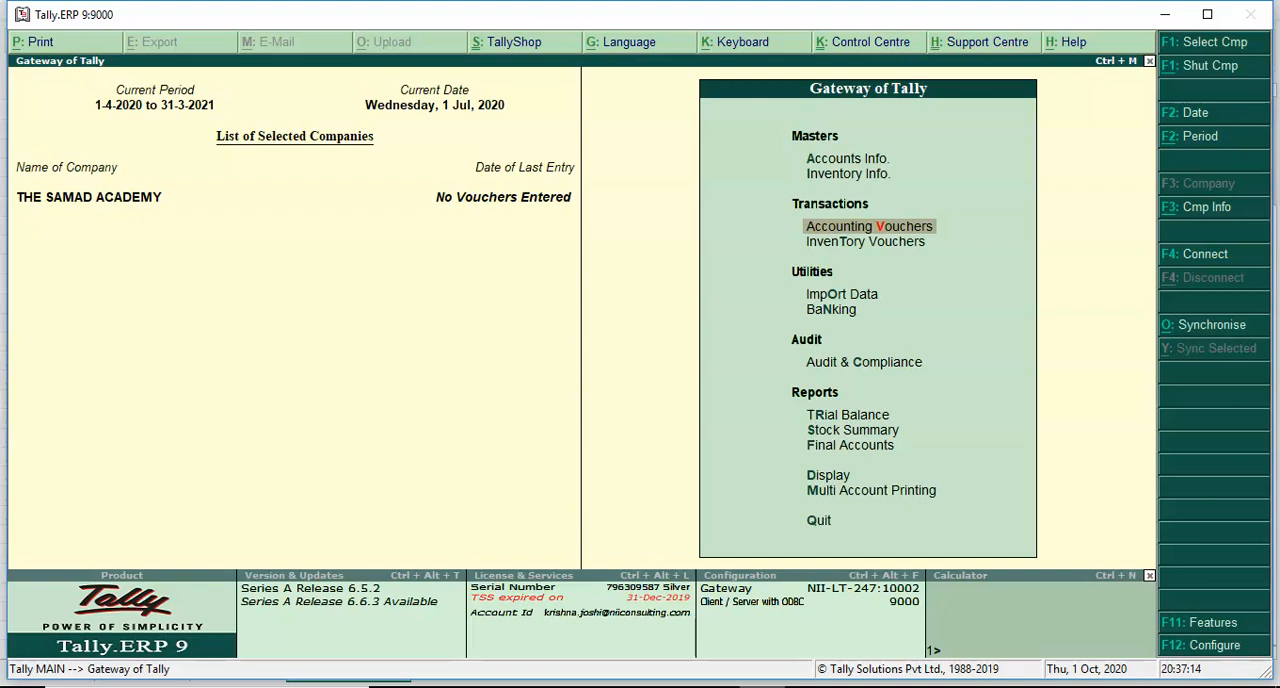
key(Return)
key(Return)
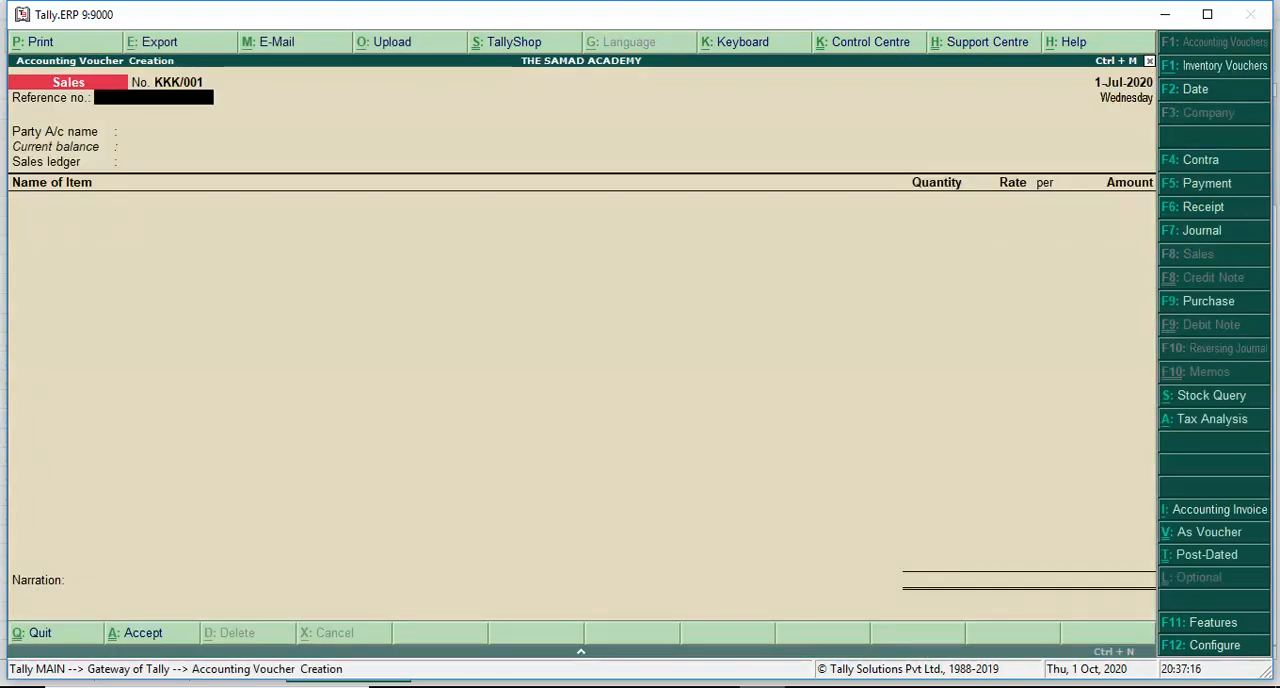
key(Return)
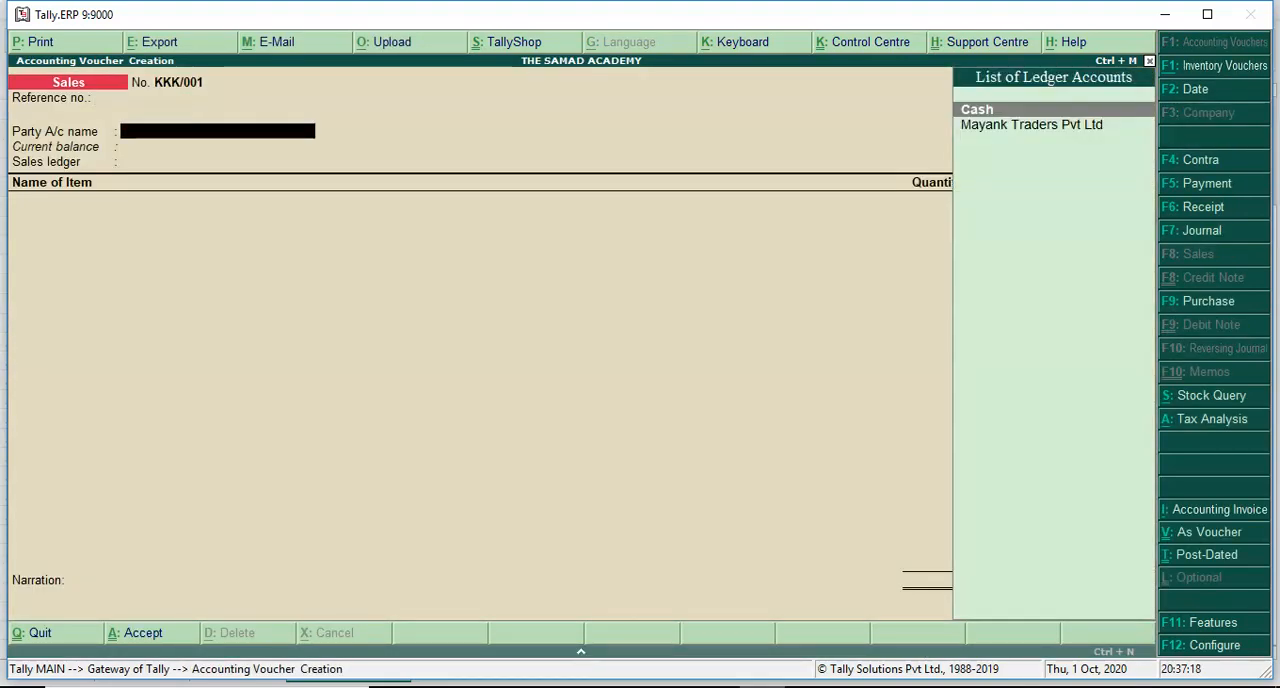
key(Down)
key(Return)
key(Escape)
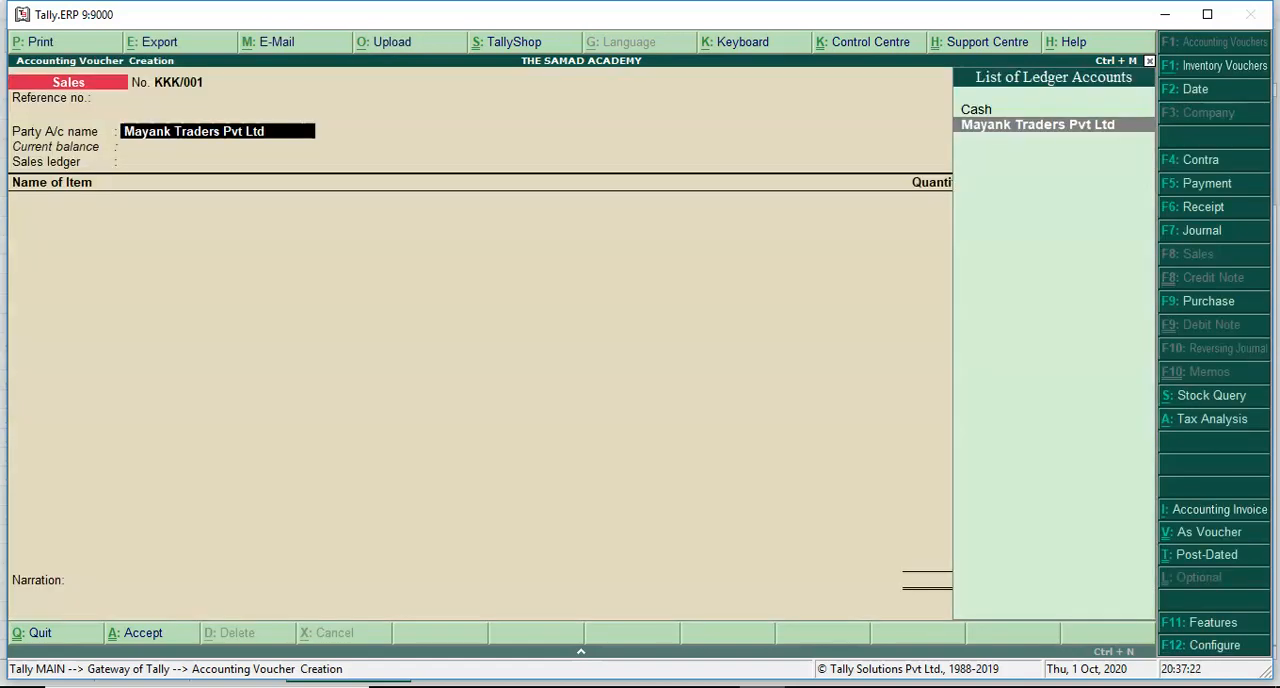
- Open the Mayank Traders Pvt Ltd ledger for alteration and check its TCS applicability and buyer/lessee type
key(ctrl+Return)
key(Return)
key(Return)
key(Return)
key(Return)
key(Return)
key(Return)
key(Return)
key(Return)
key(Return)
key(BackSpace)
key(Return)
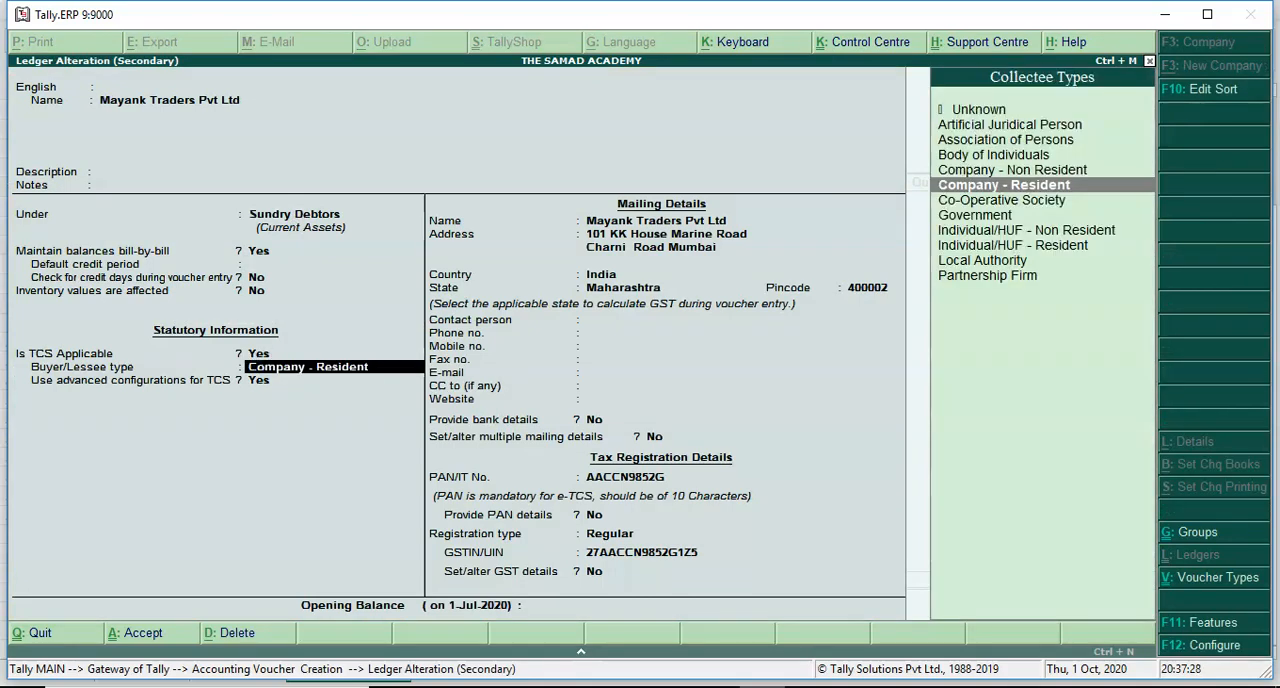
- Review the party ledger's advanced TCS configurations and its contact and mailing details
key(Return)
key(Return)
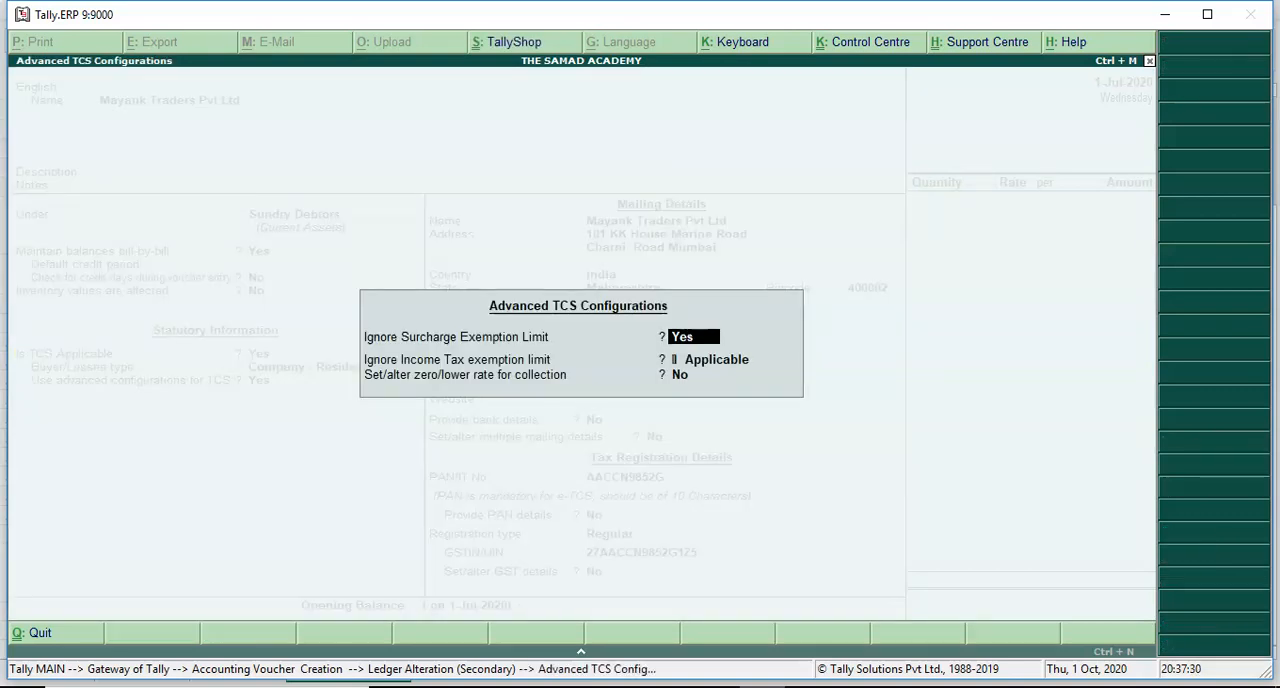
key(Return)
key(Return)
key(Return)
key(Return)
key(Return)
key(Return)
key(Return)
key(Return)
key(Return)
key(Return)
key(Return)
key(Return)
key(Return)
key(Return)
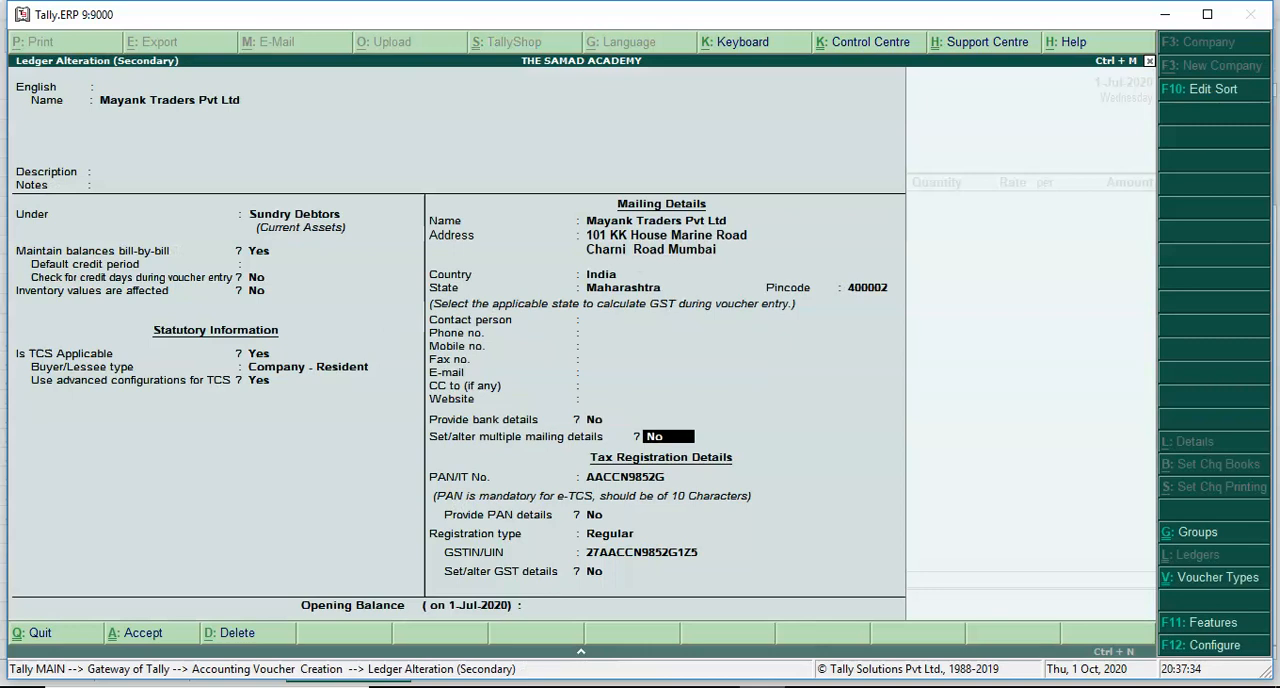
- Go through the party ledger's tax registration details, accept the ledger and confirm the party in the sales voucher
key(Return)
key(Return)
key(Return)
key(Return)
key(Return)
key(Return)
key(Return)
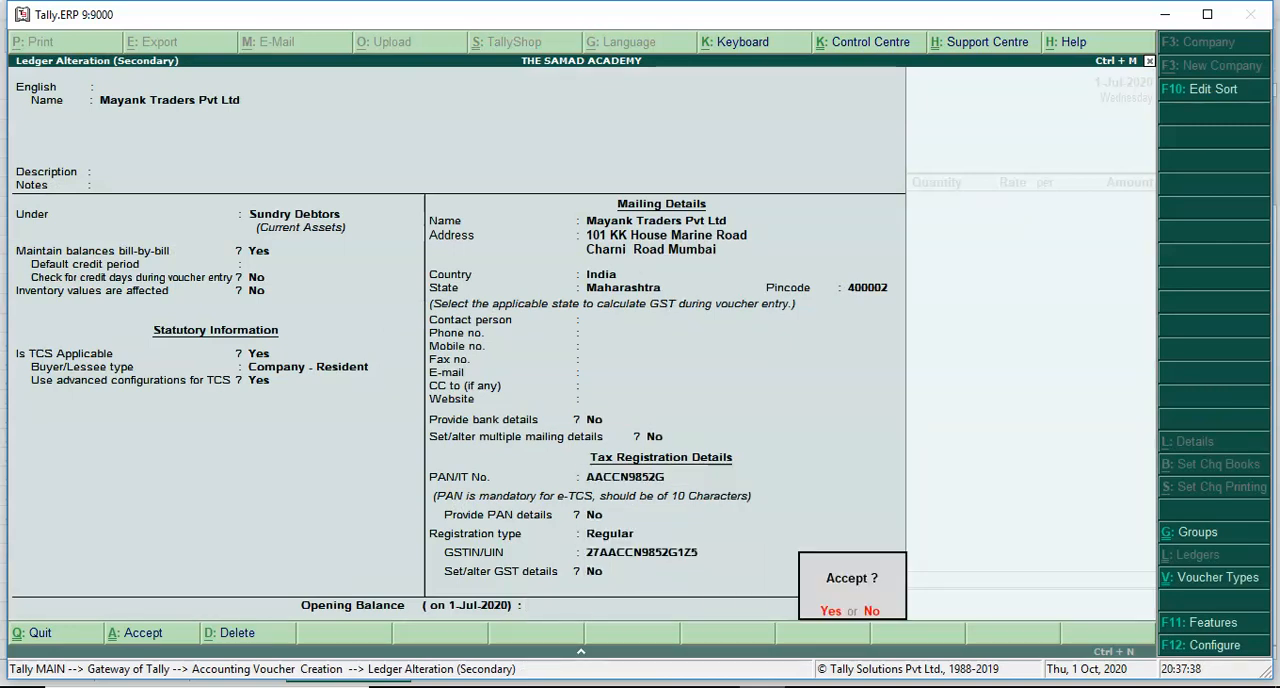
key(Return)
key(Return)
key(ctrl+a)
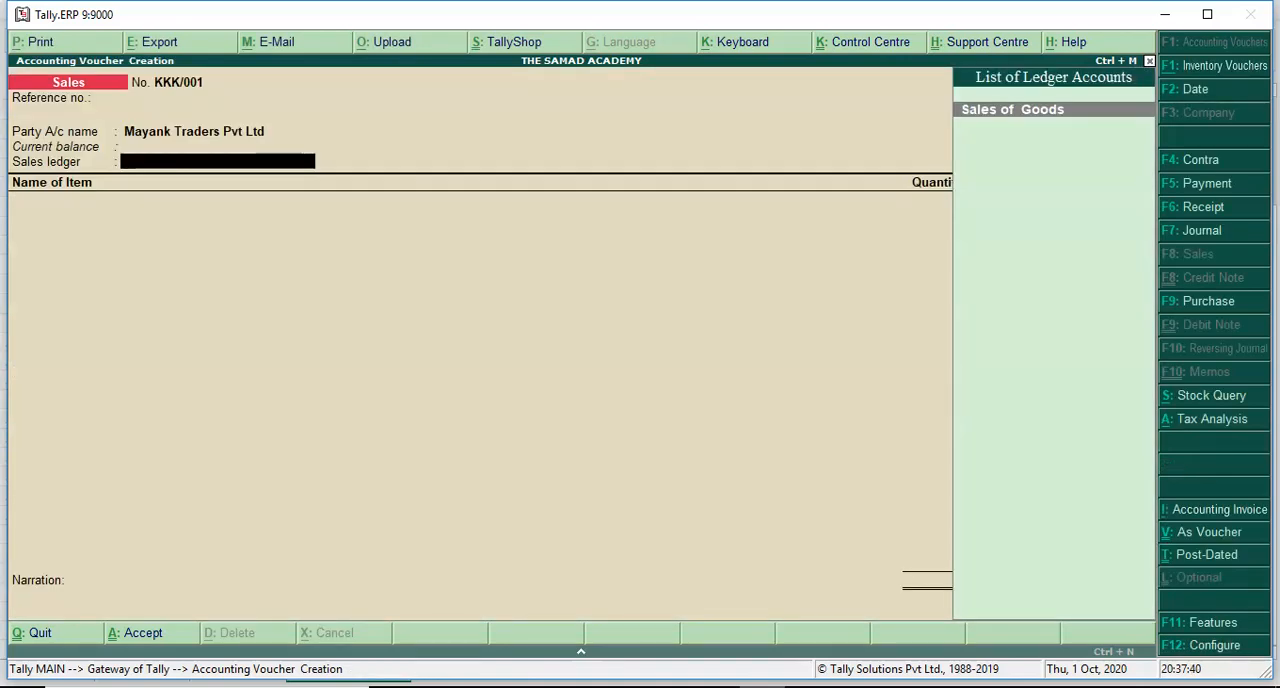
- Choose Sales of Goods as the sales ledger, open it for alteration and set its type of ledger to Not Applicable
key(ctrl+Return)
key(Escape)
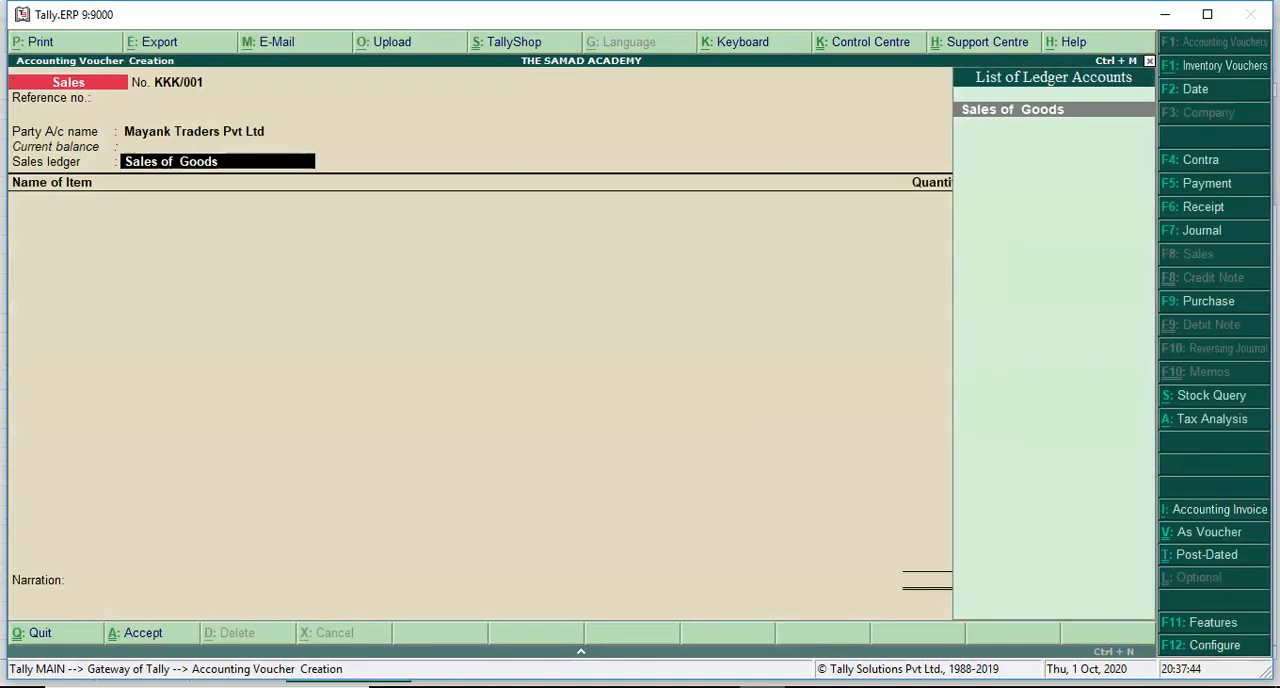
key(ctrl+Return)
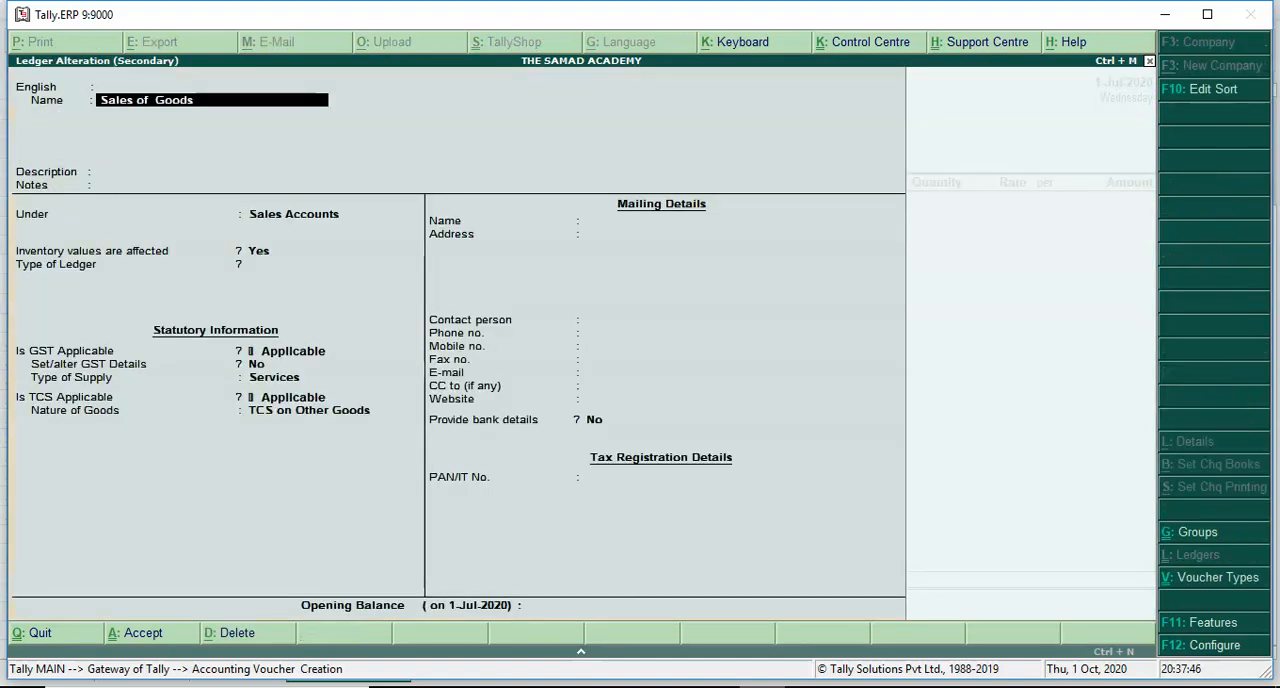
key(Return)
key(Return)
key(Return)
key(Return)
key(Return)
key(Return)
key(Return)
- Set the Sales of Goods ledger's type of supply to Goods
key(Return)
key(Return)
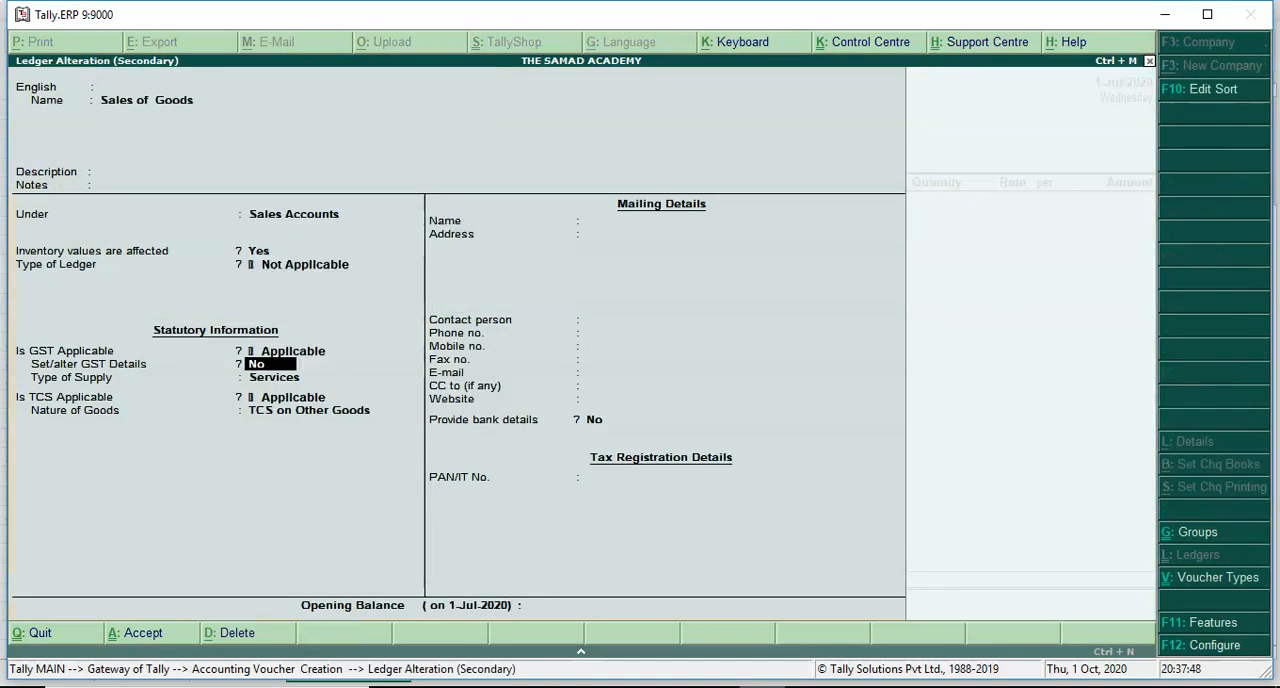
key(Return)
key(Up)
key(Return)
key(BackSpace)
- Keep TCS applicable with TCS on Other Goods as the nature of goods, and review its section, collection rates and exemption limit
key(Return)
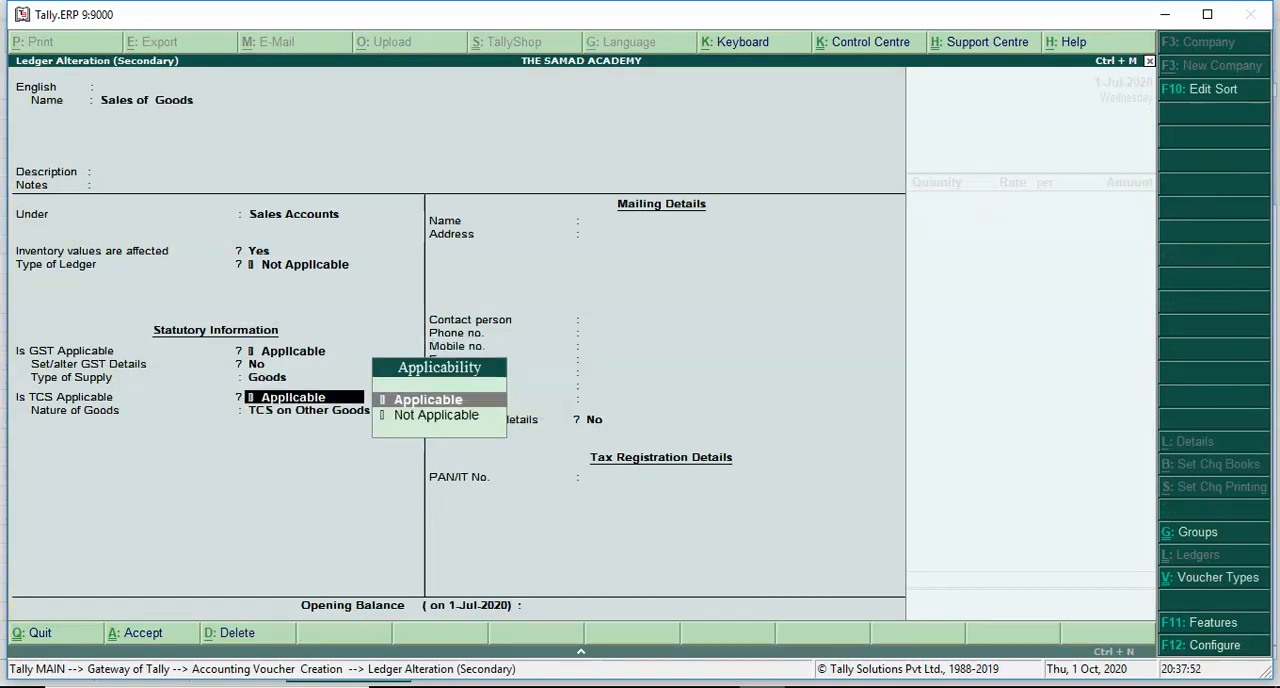
key(Return)
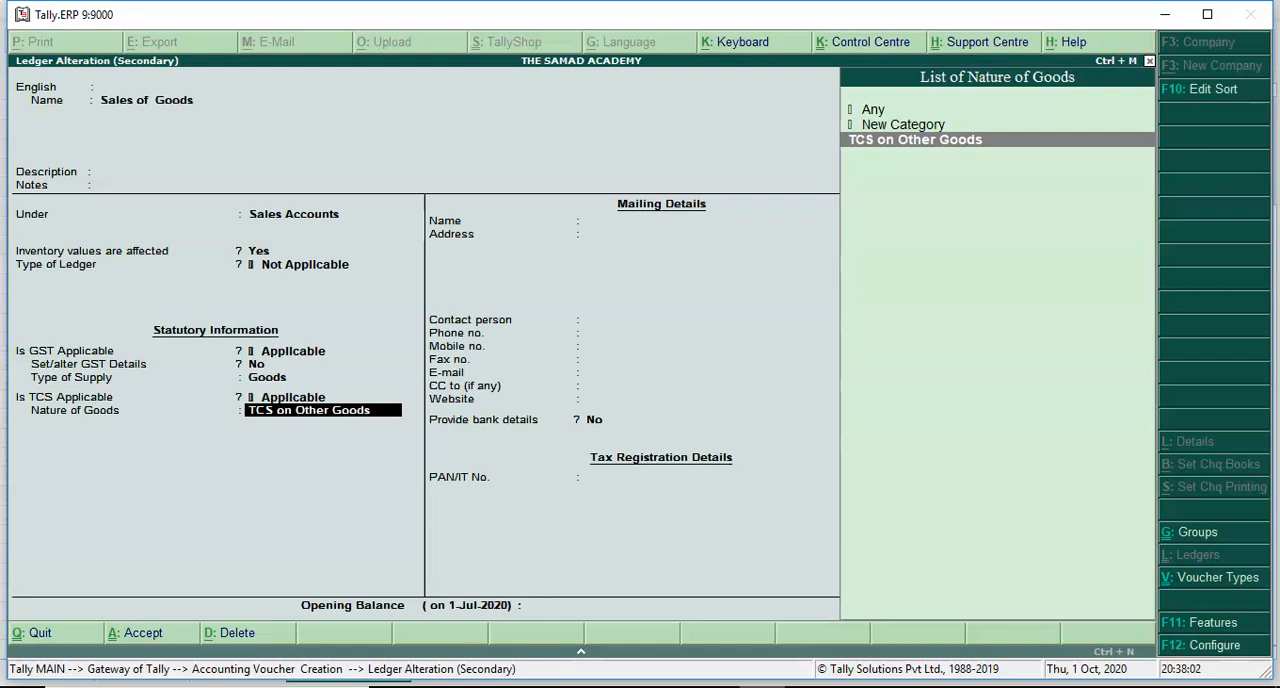
key(Return)
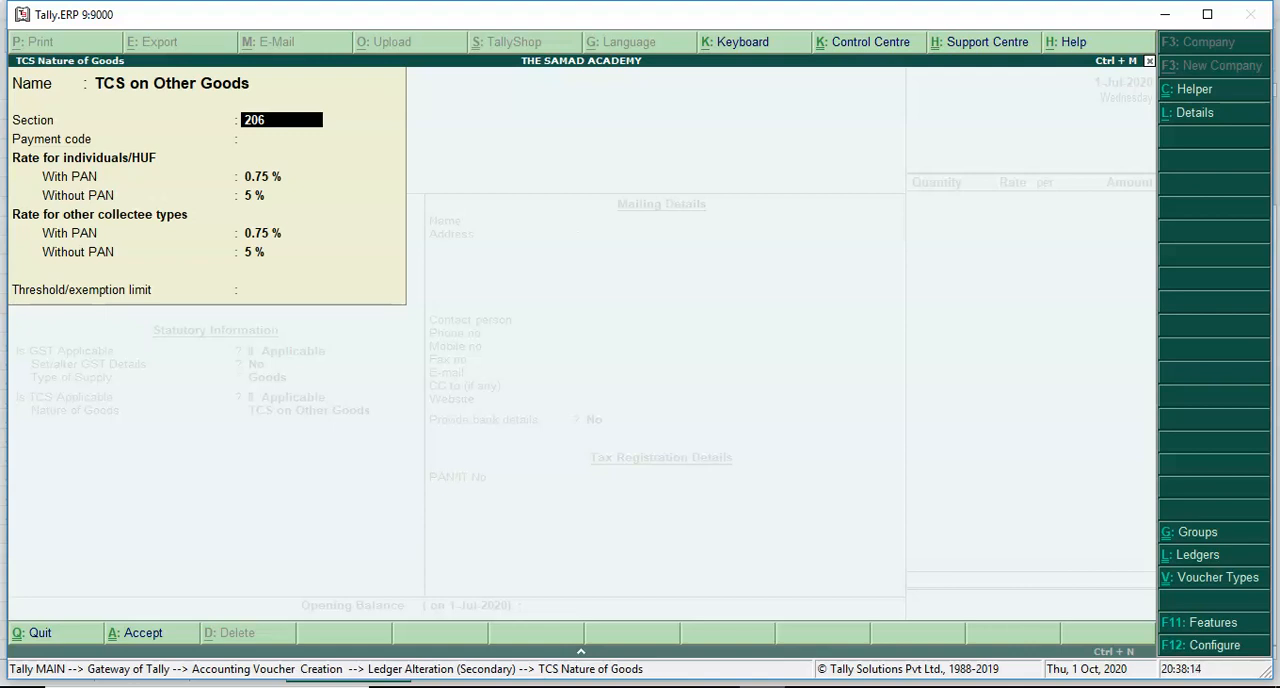
key(Return)
key(Return)
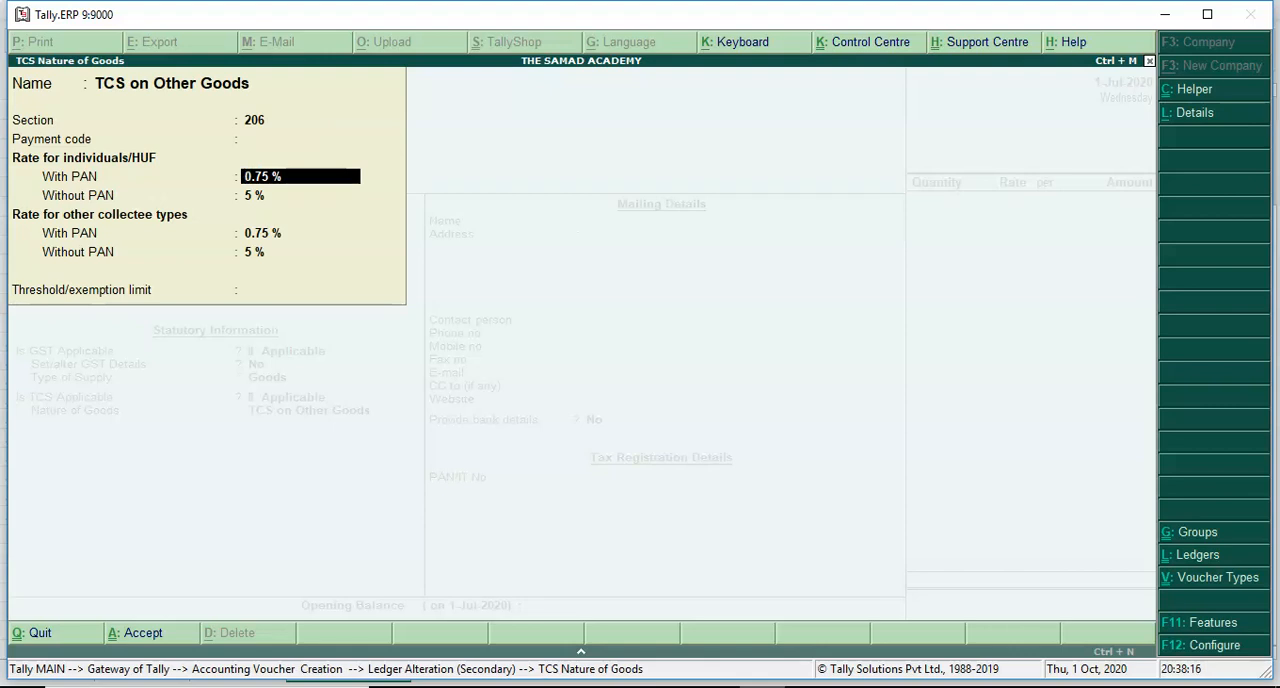
key(Return)
key(Return)
key(Return)
key(BackSpace)
key(BackSpace)
key(BackSpace)
key(Return)
key(Return)
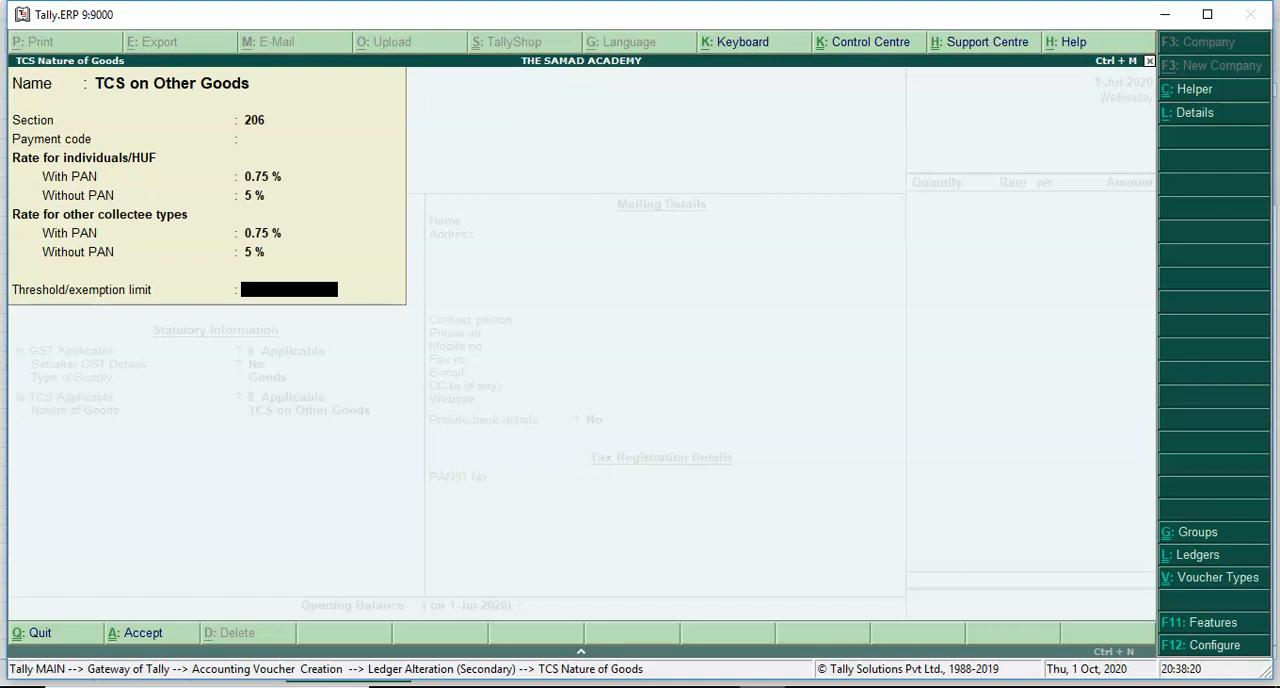
key(Return)
- Accept the Sales of Goods ledger and its tax classification details, keeping reverse charge at No
key(Return)
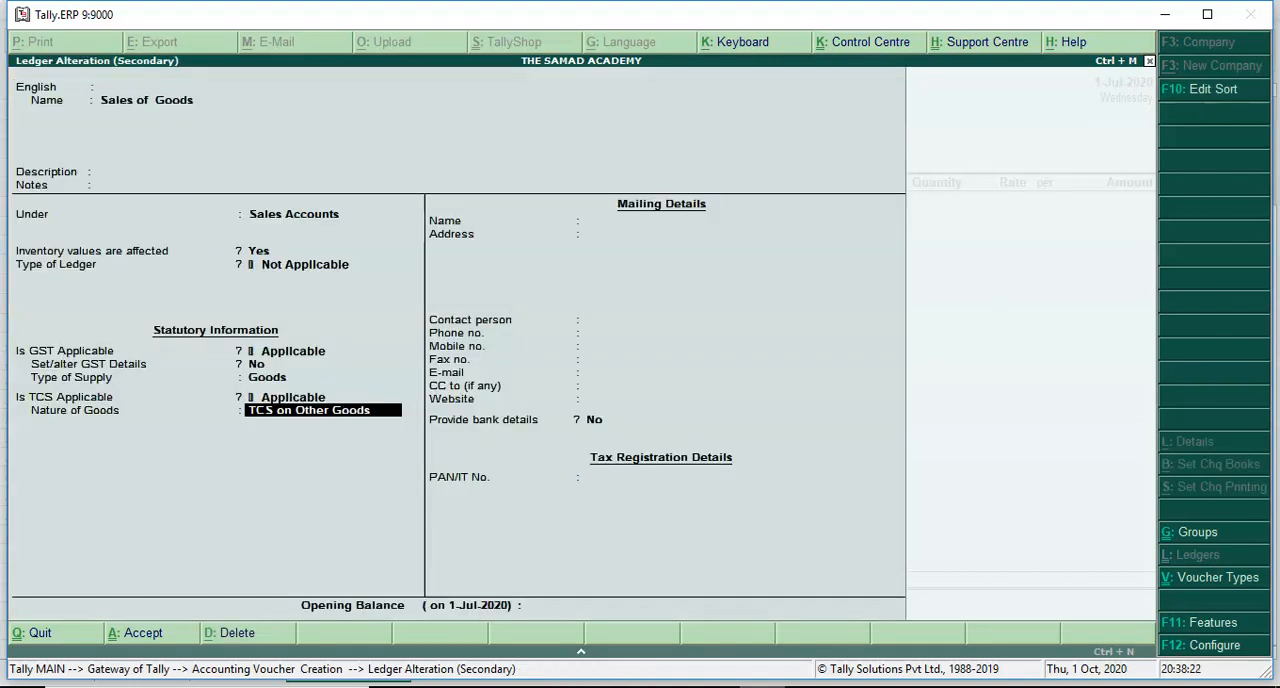
key(Return)
key(Return)
key(Return)
key(Return)
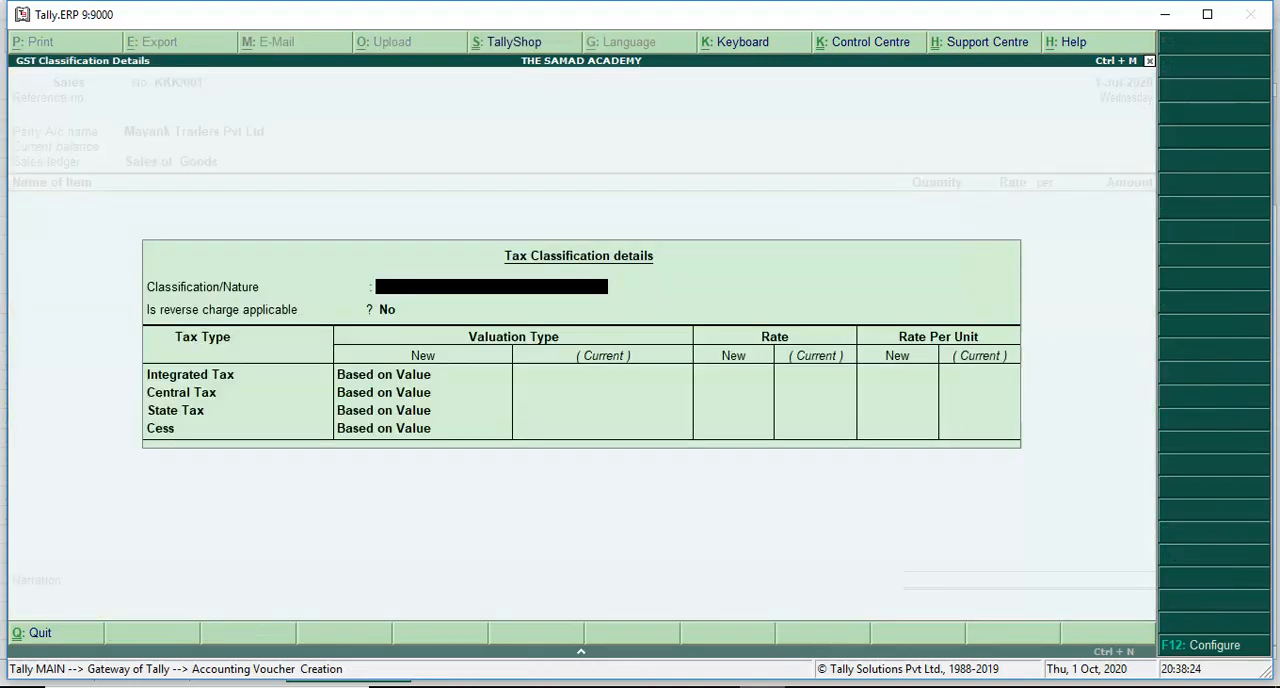
- Choose the Toshiba M67 56" TV Set as the voucher's item, open it for alteration and set Set/alter GST Details to Yes
key(Return)
key(Return)
key(Return)
key(Return)
key(Return)
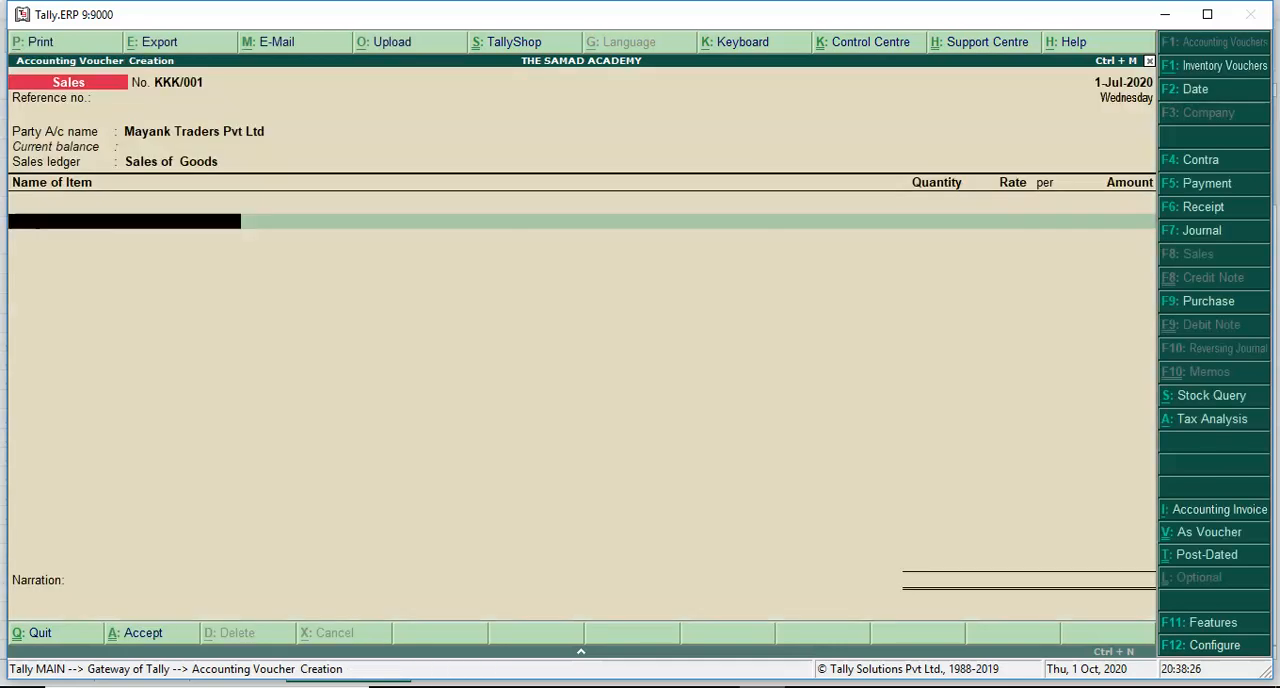
key(Return)
key(Escape)
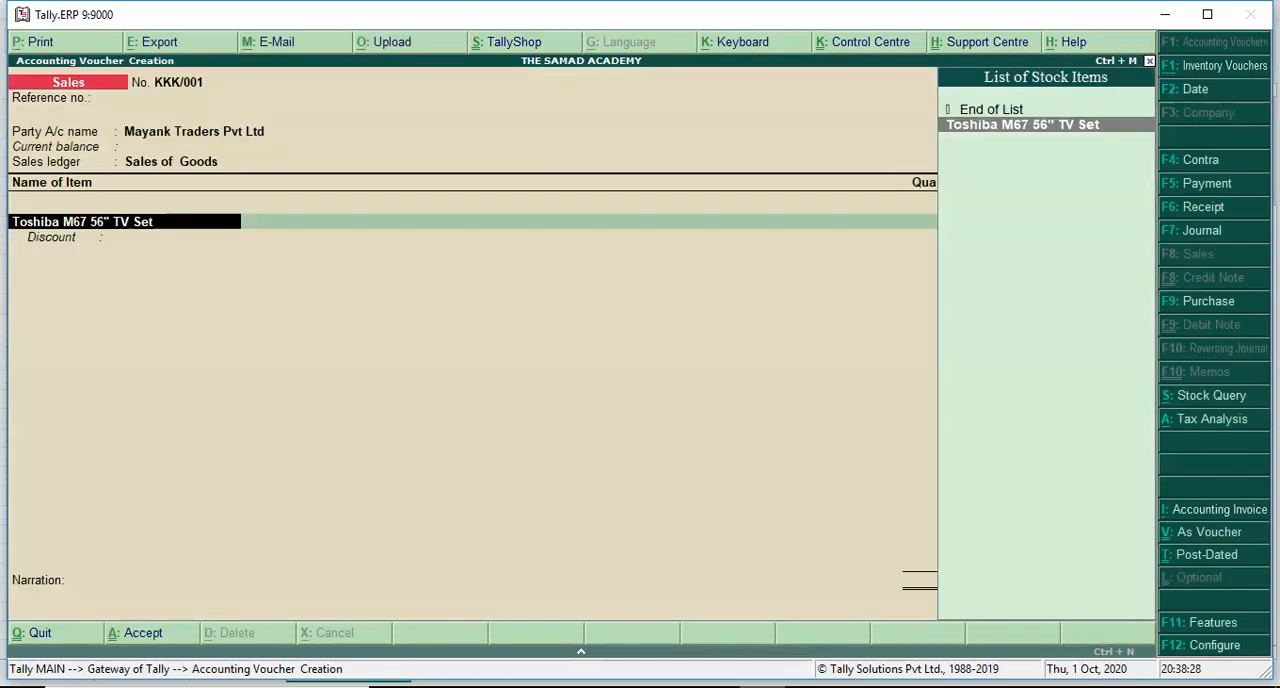
key(ctrl+Return)
key(Return)
key(Return)
key(Return)
key(Return)
key(Return)
key(Return)
key(Return)
key(Return)
key(Return)
key(Return)
key(Return)
key(Return)
key(Return)
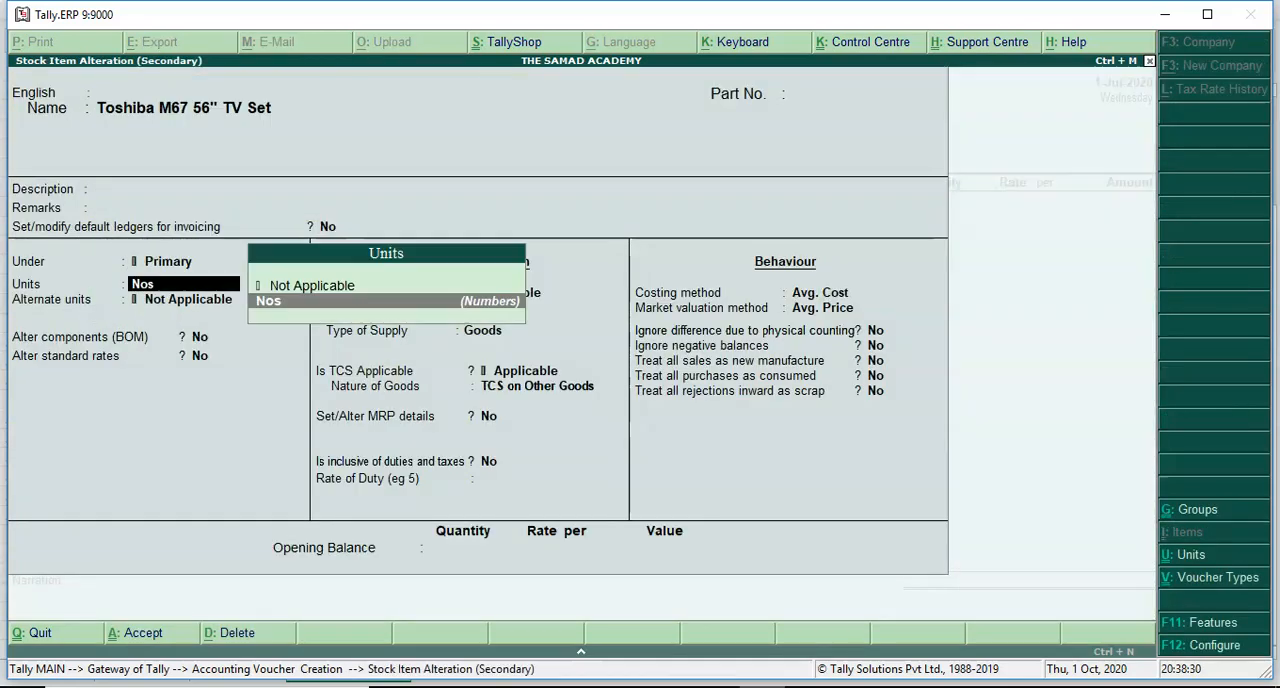
key(y)
- Review the stock item's GST details, including the HSN/SAC, taxability and tax rates, and keep them
key(Return)
key(Return)
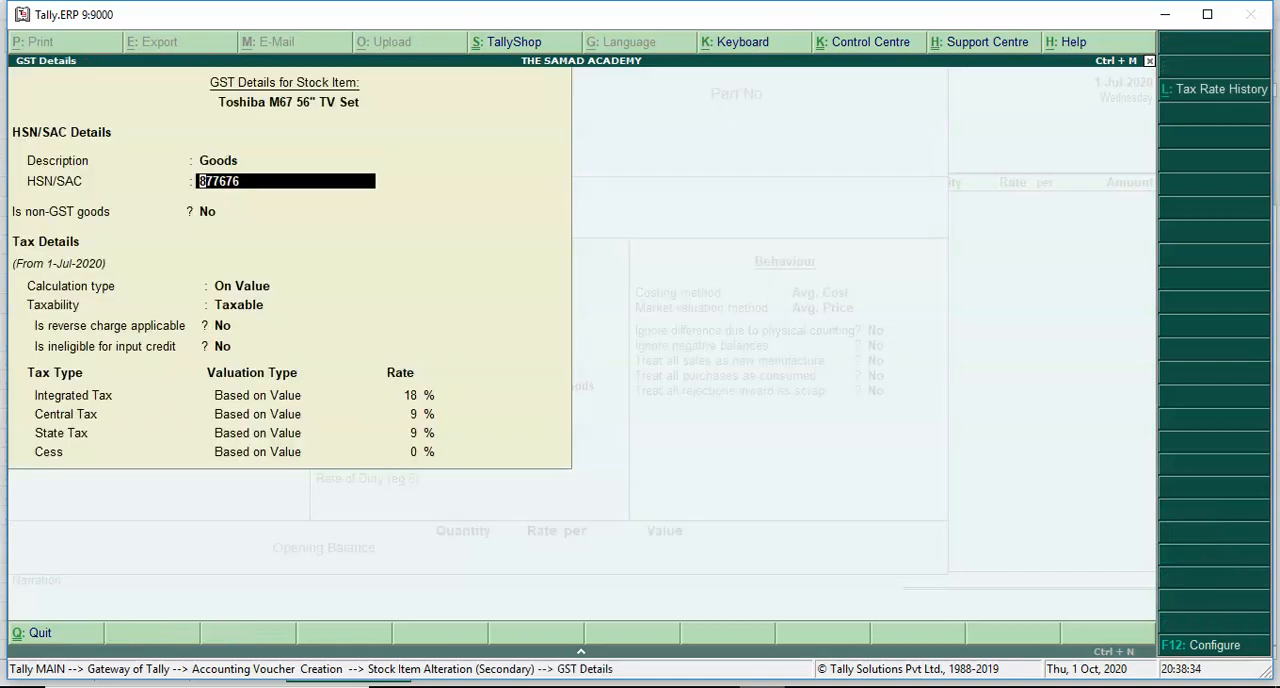
key(Return)
key(Return)
key(Return)
key(Return)
key(Return)
key(Return)
key(Return)
key(Return)
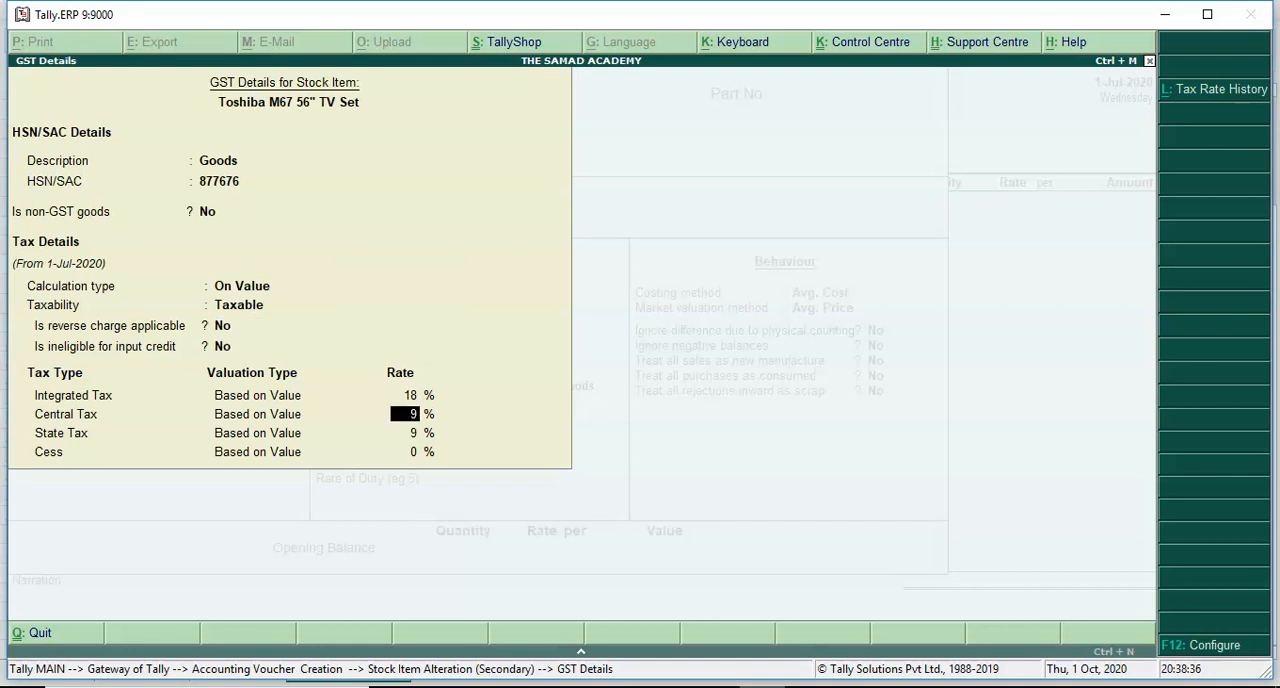
- Keep TCS applicable for the stock item and review the TCS on Other Goods section and rates
key(Return)
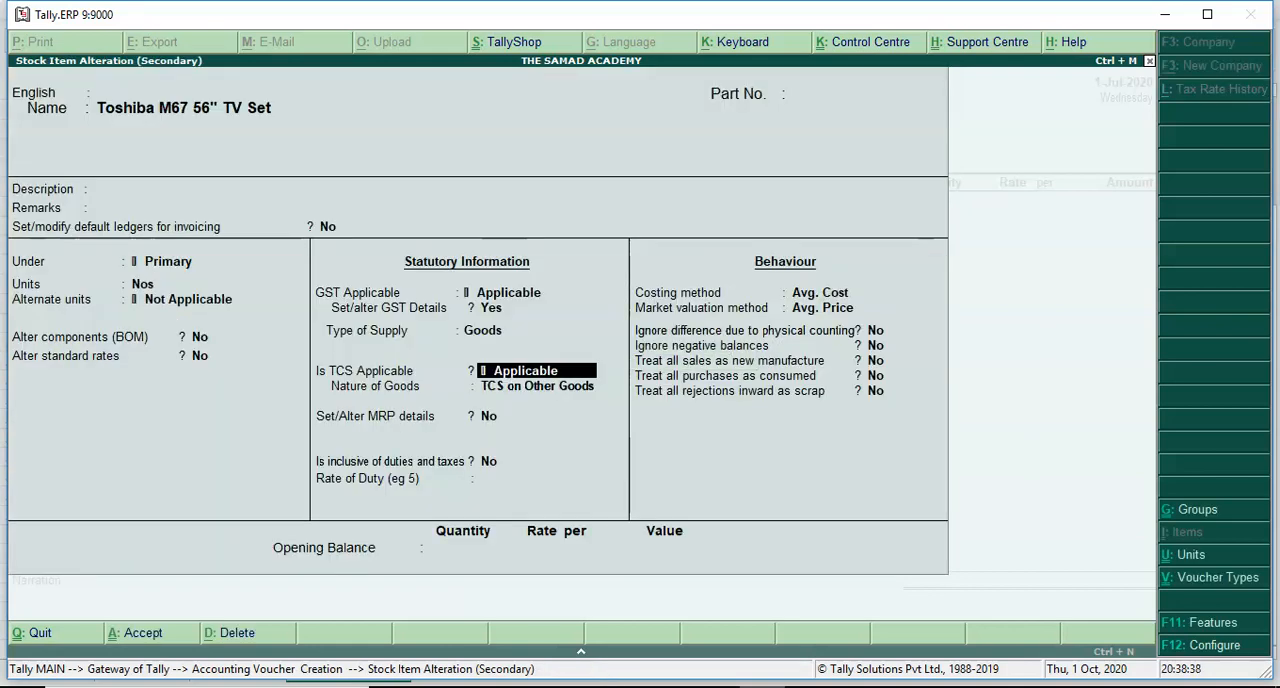
key(Return)
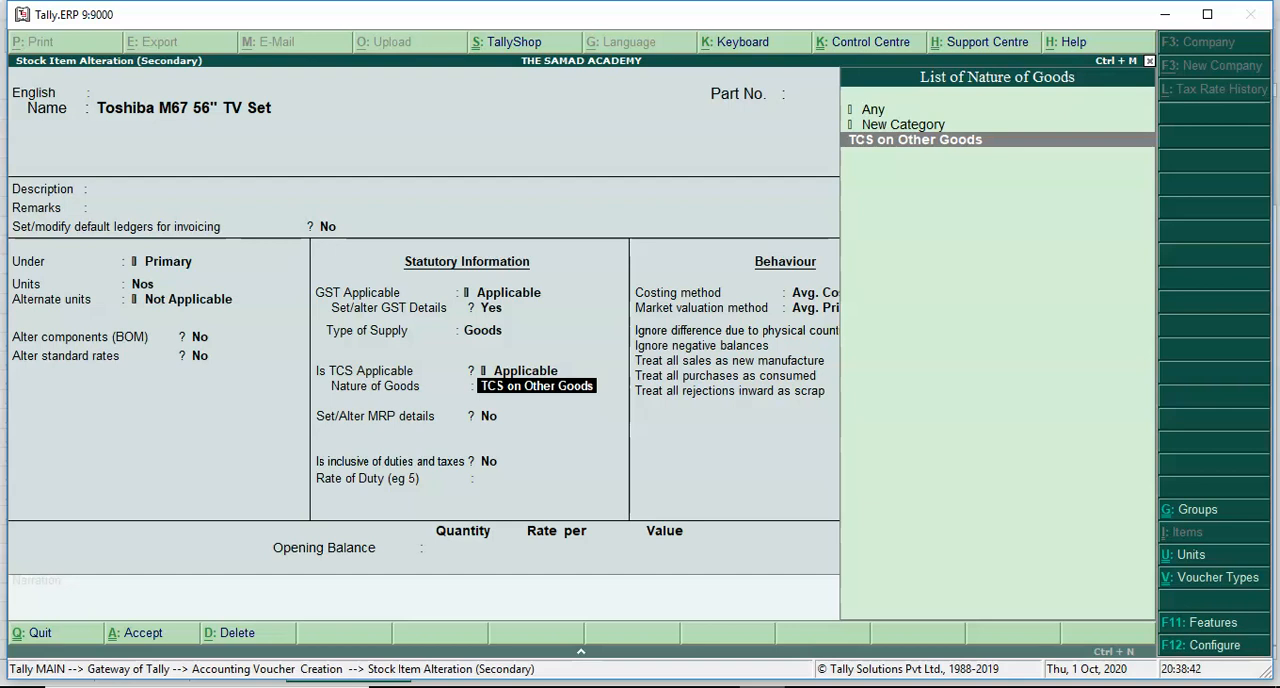
key(Return)
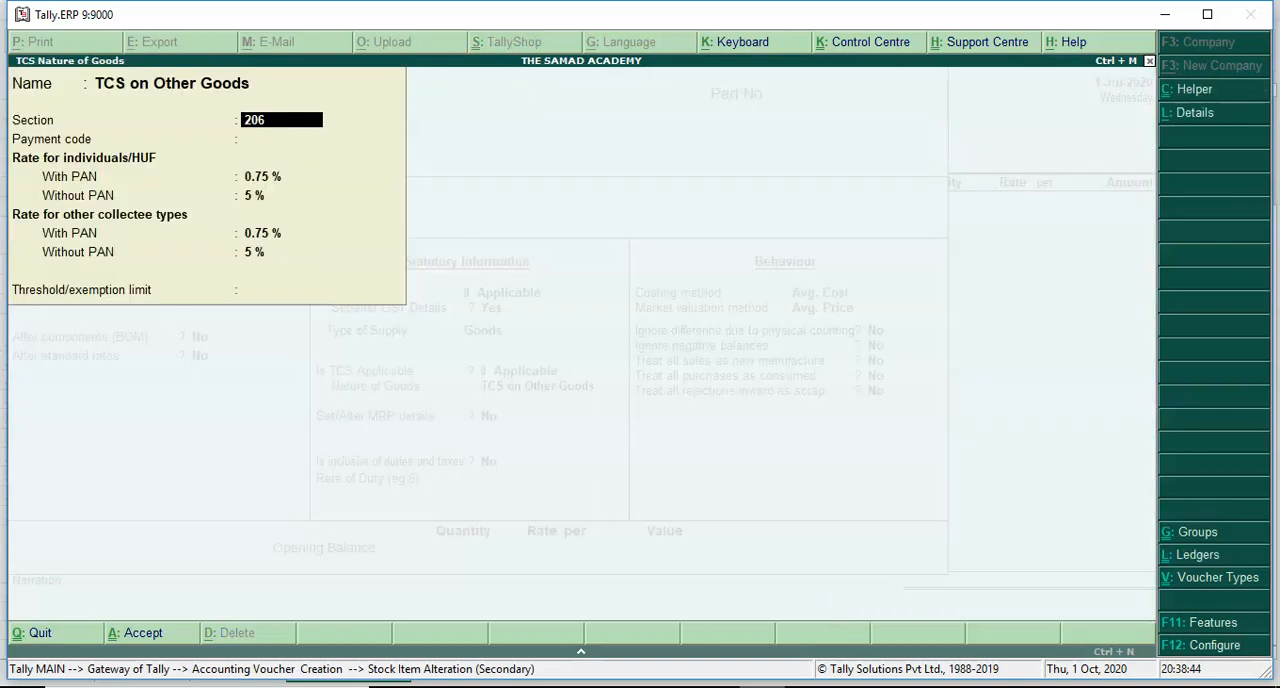
key(Return)
key(Return)
key(Return)
key(Return)
key(Return)
key(Return)
key(Return)
key(Return)
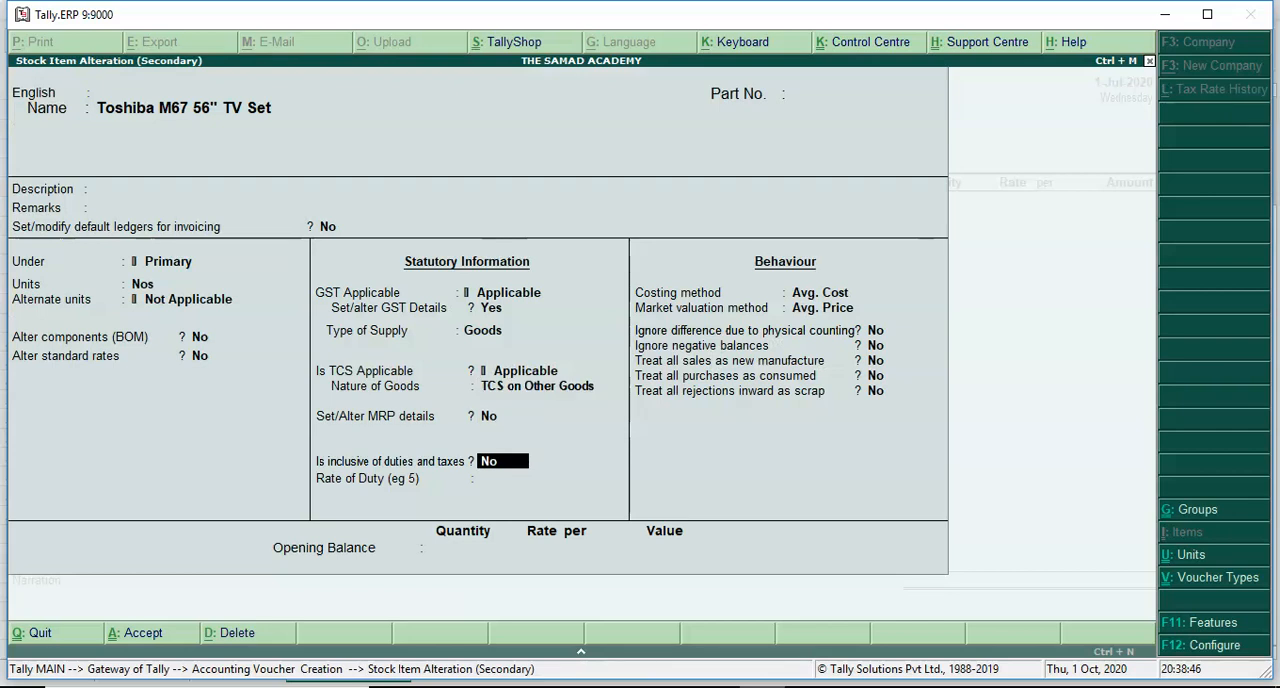
- Keep the stock item not inclusive of duties and taxes, leave its opening balance blank and accept the alteration
key(Return)
key(Return)
key(Return)
key(Return)
key(Return)
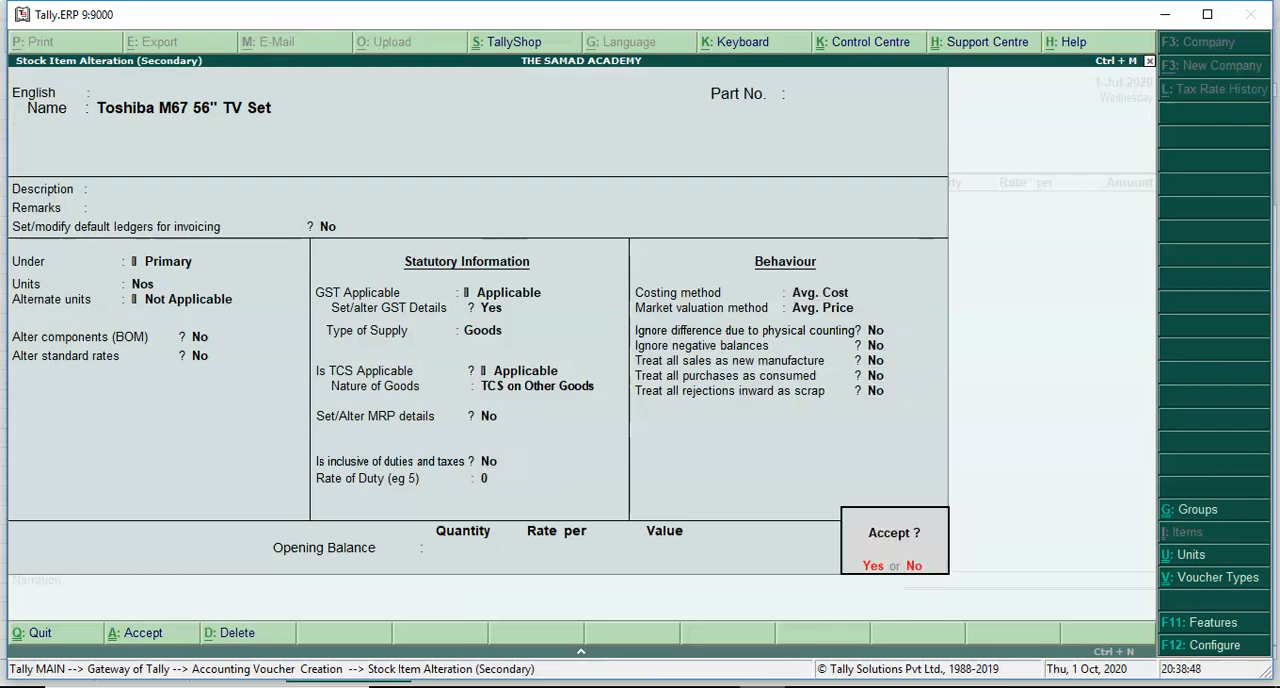
key(Return)
- Enter a quantity of 10 Nos at a rate of 6,500 for the Toshiba TV set and finish the item list
key(Return)
text(10)
key(Return)
key(Return)
text(6,50)
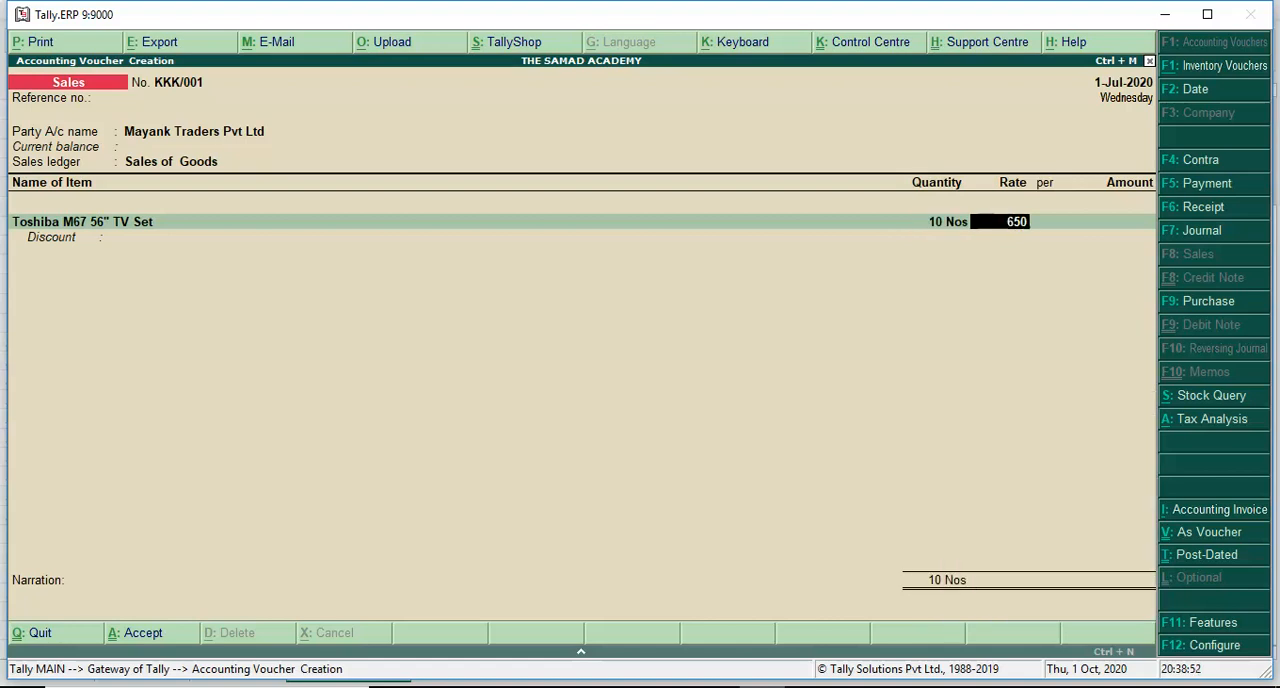
text(0)
key(Return)
key(Return)
key(Return)
key(Return)
- Add the Output CGST and Output SGST ledgers to the sales invoice, leaving their descriptions blank
key(Return)
key(Return)
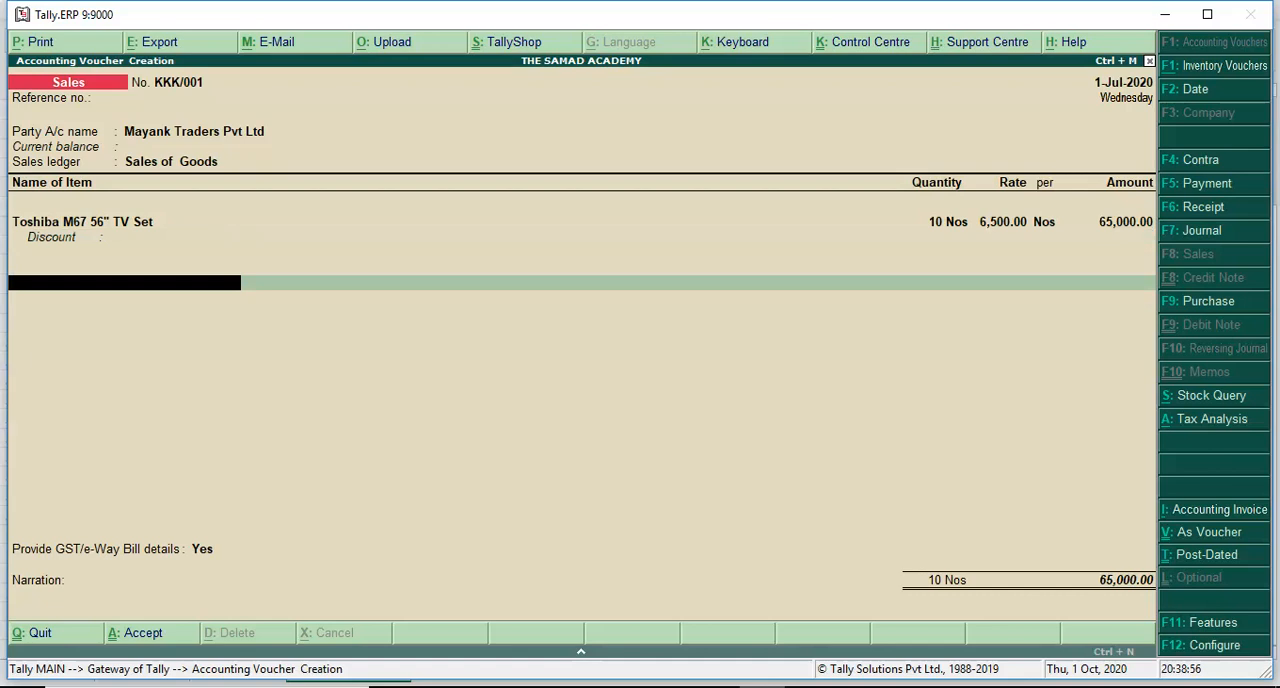
text(Out)
key(Return)
key(Return)
key(Return)
text(Out)
key(Down)
key(Return)
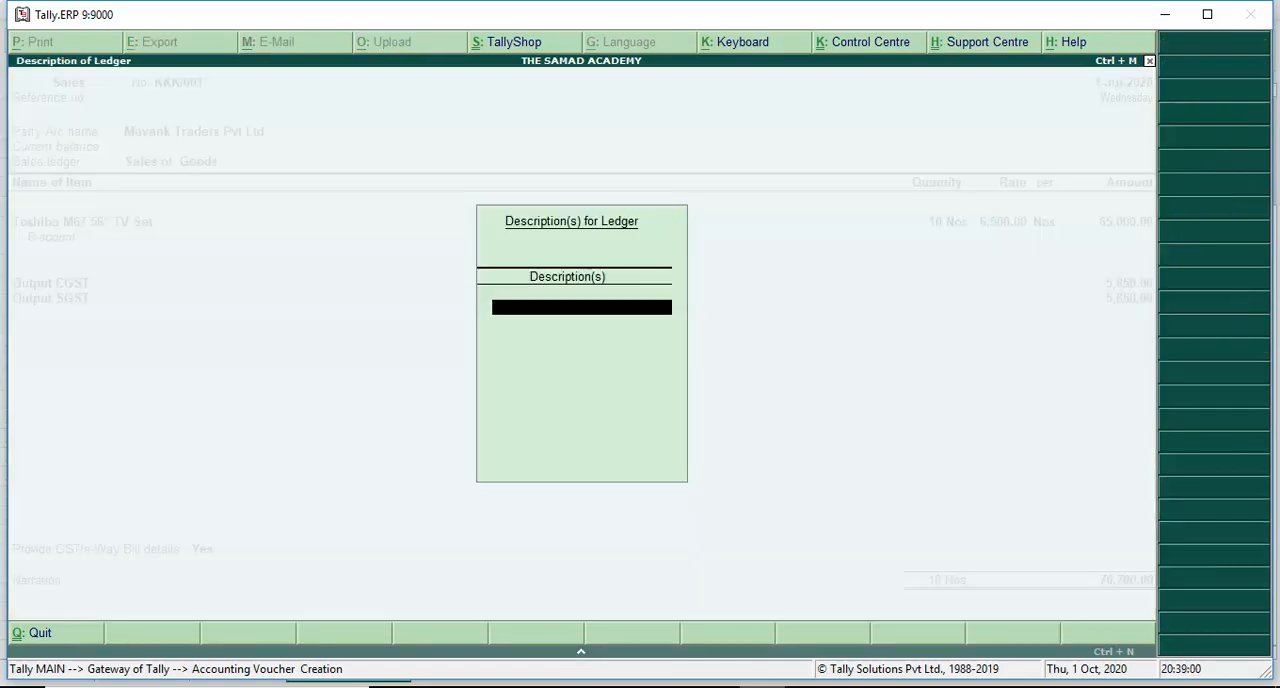
key(Return)
- Choose the TCS on Other Goods ledger below the GST lines and open it for alteration
key(Return)
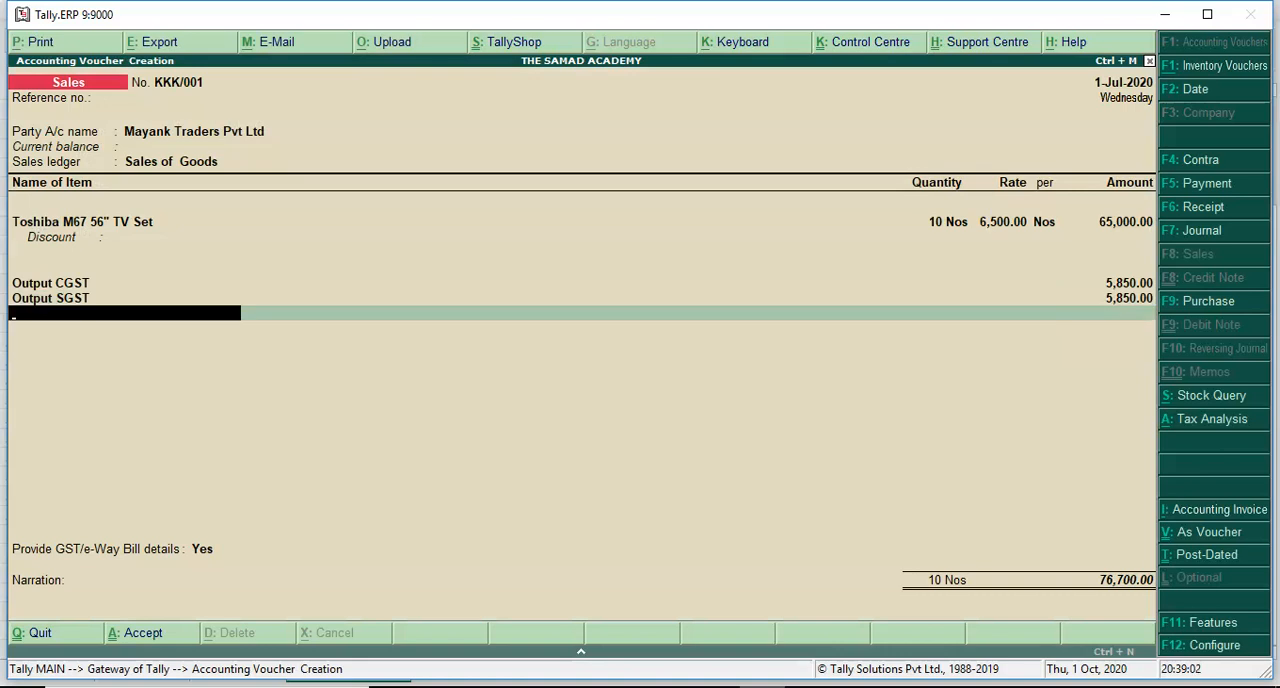
text(Tcs)
key(ctrl+Return)
- Review the TCS ledger's group, duty type and nature of goods, accept them unchanged and add the ledger to the invoice
key(Return)
key(Return)
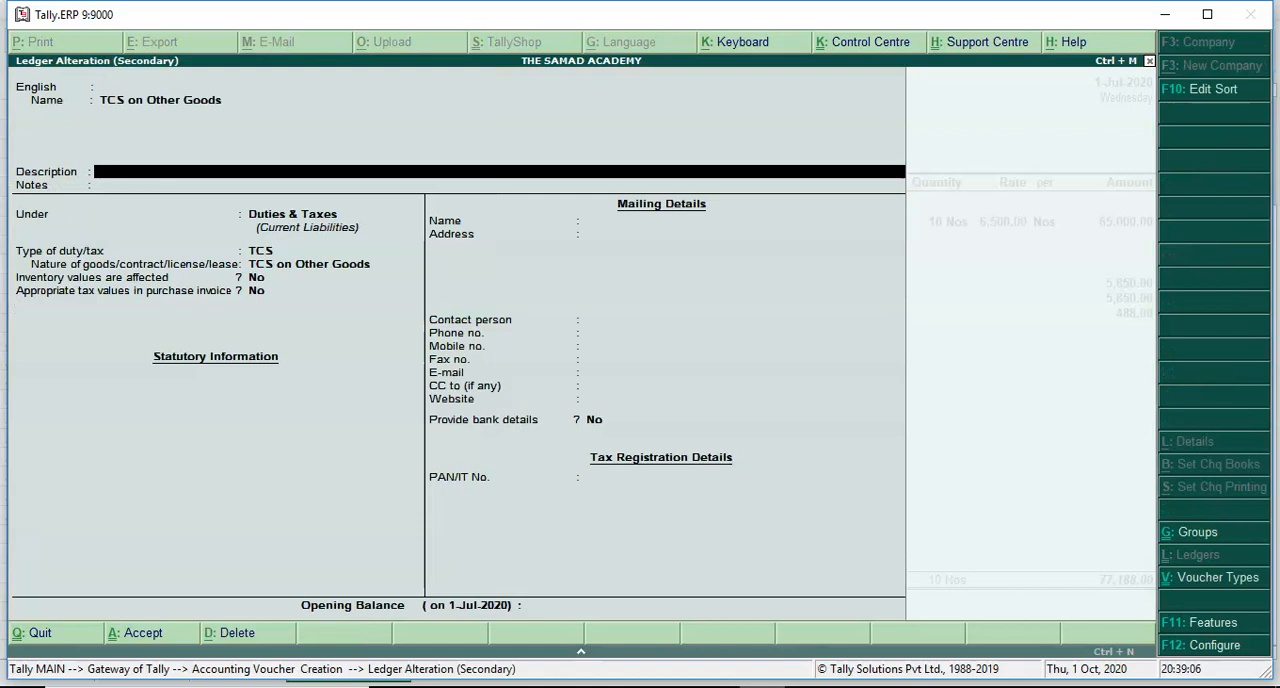
key(Return)
key(Return)
key(Return)
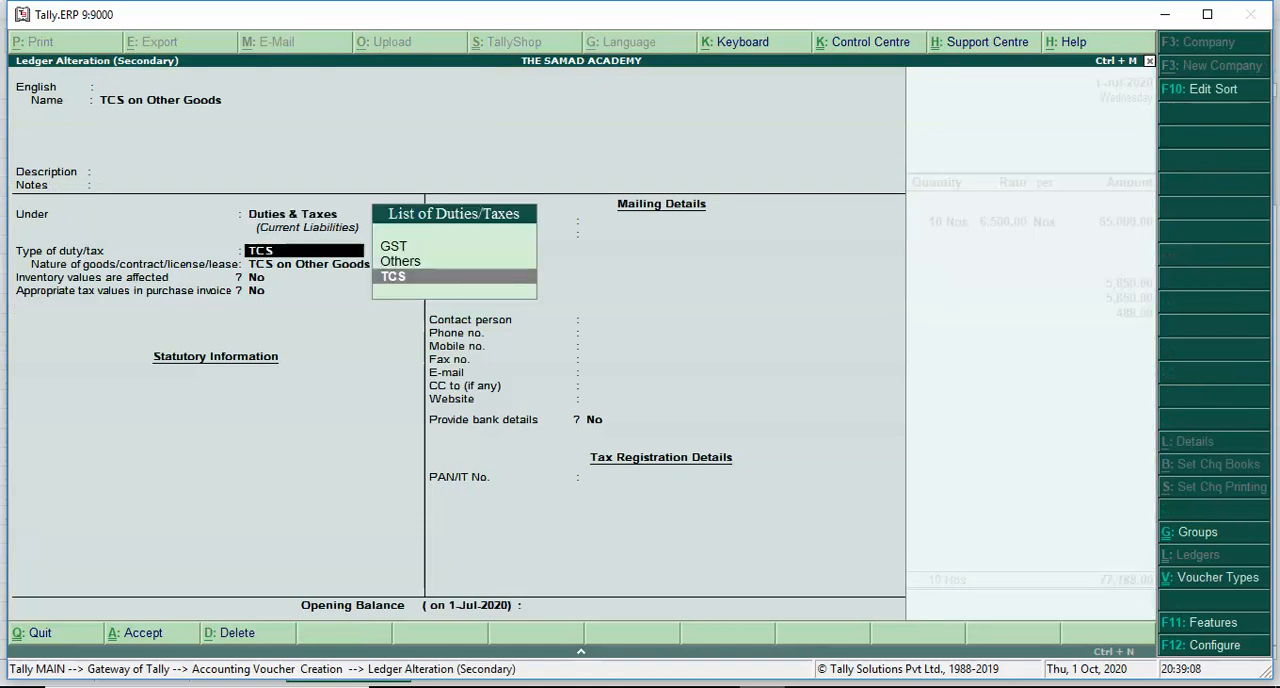
key(Return)
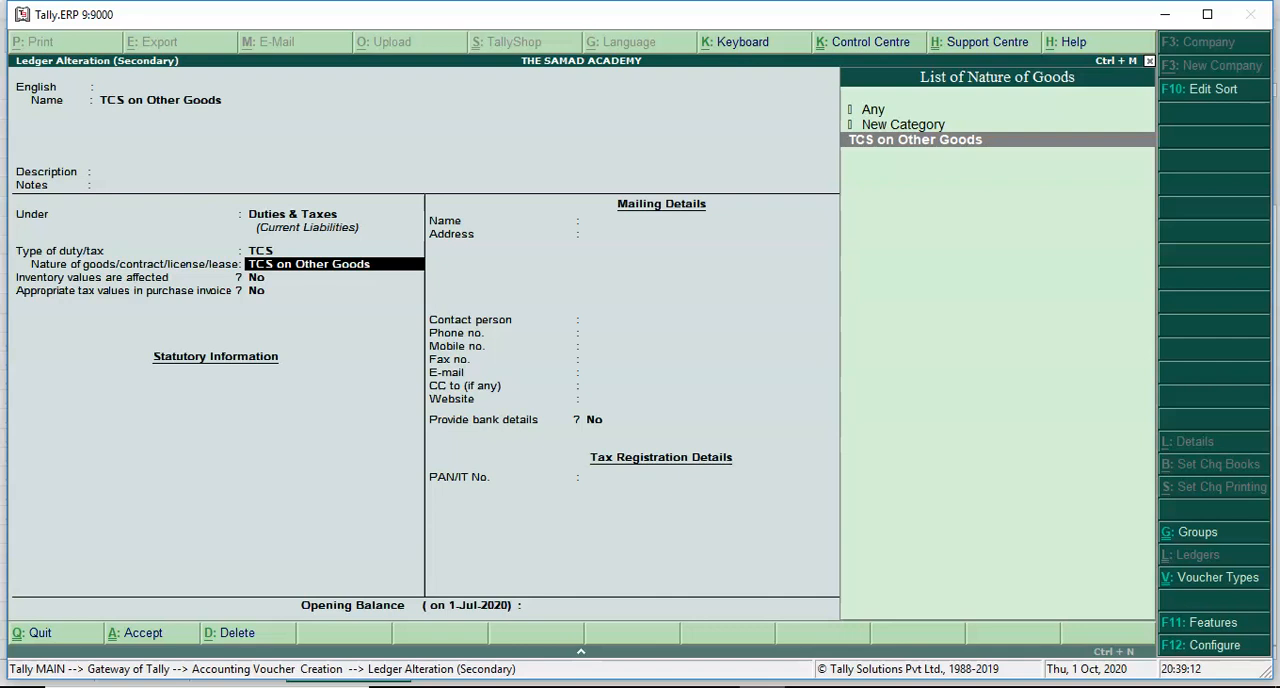
key(Return)
key(Return)
key(Return)
key(Return)
key(Return)
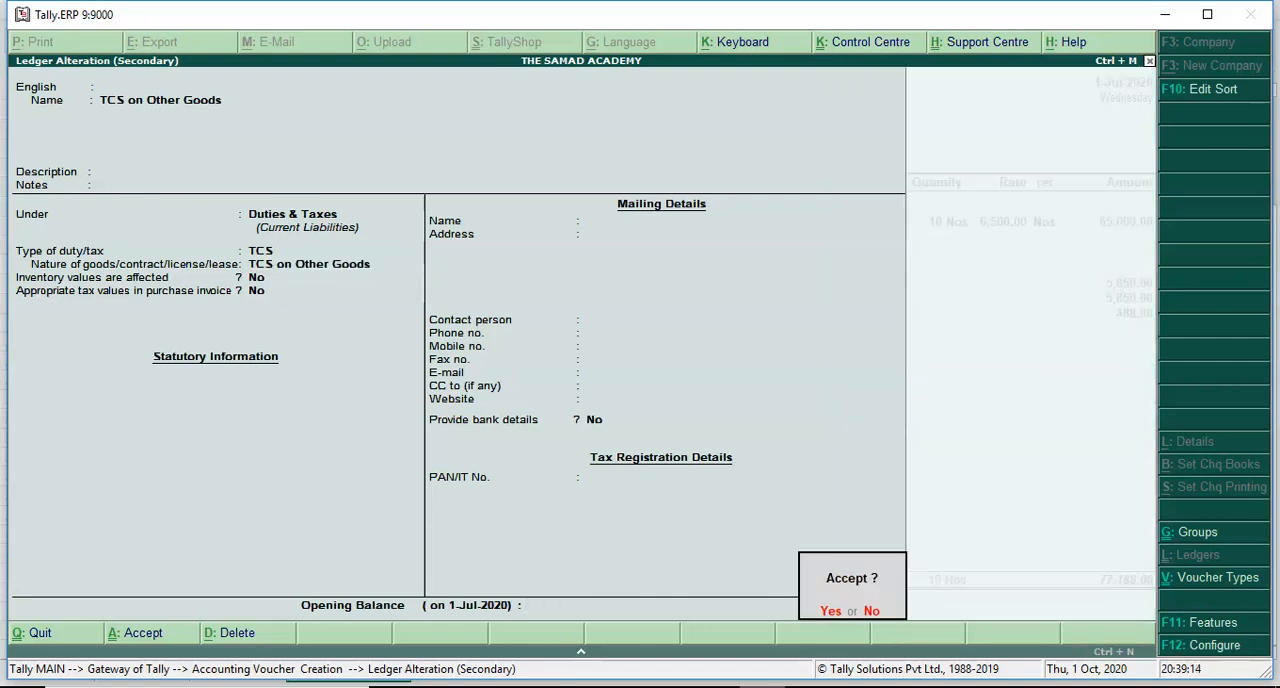
key(Return)
key(Return)
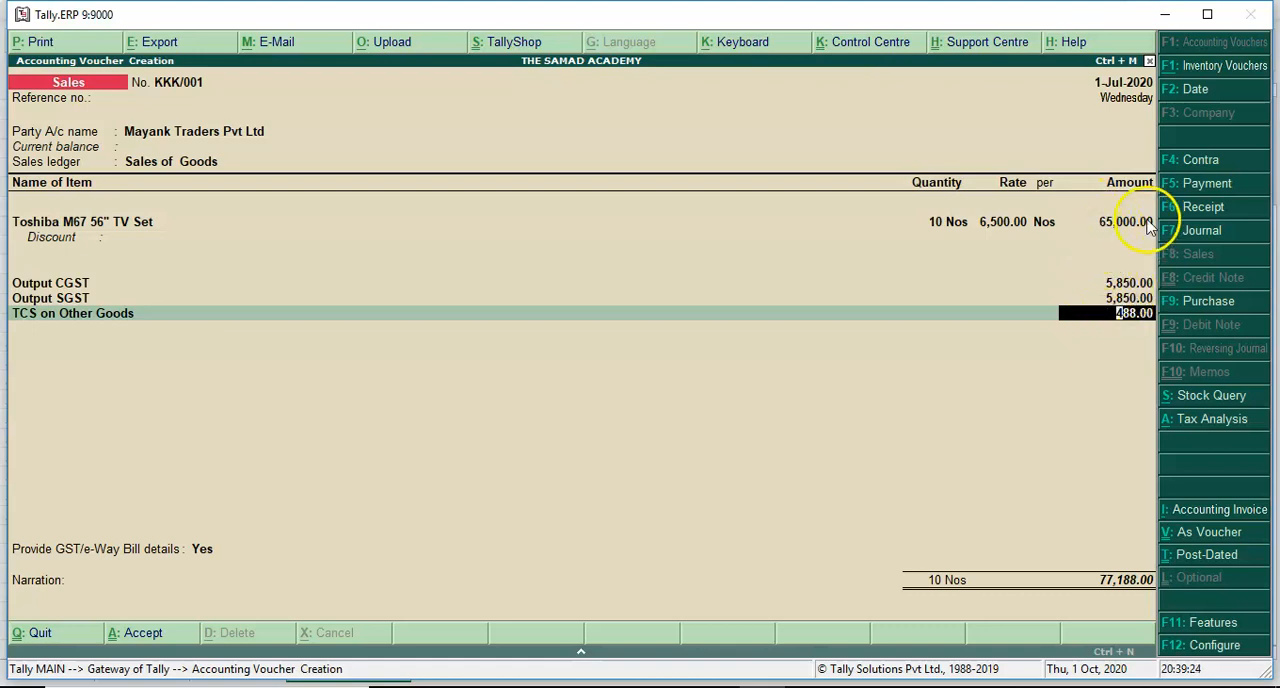
- Examine the invoice's tax analysis in detailed view for the GST and TCS calculation
click(1195, 425)
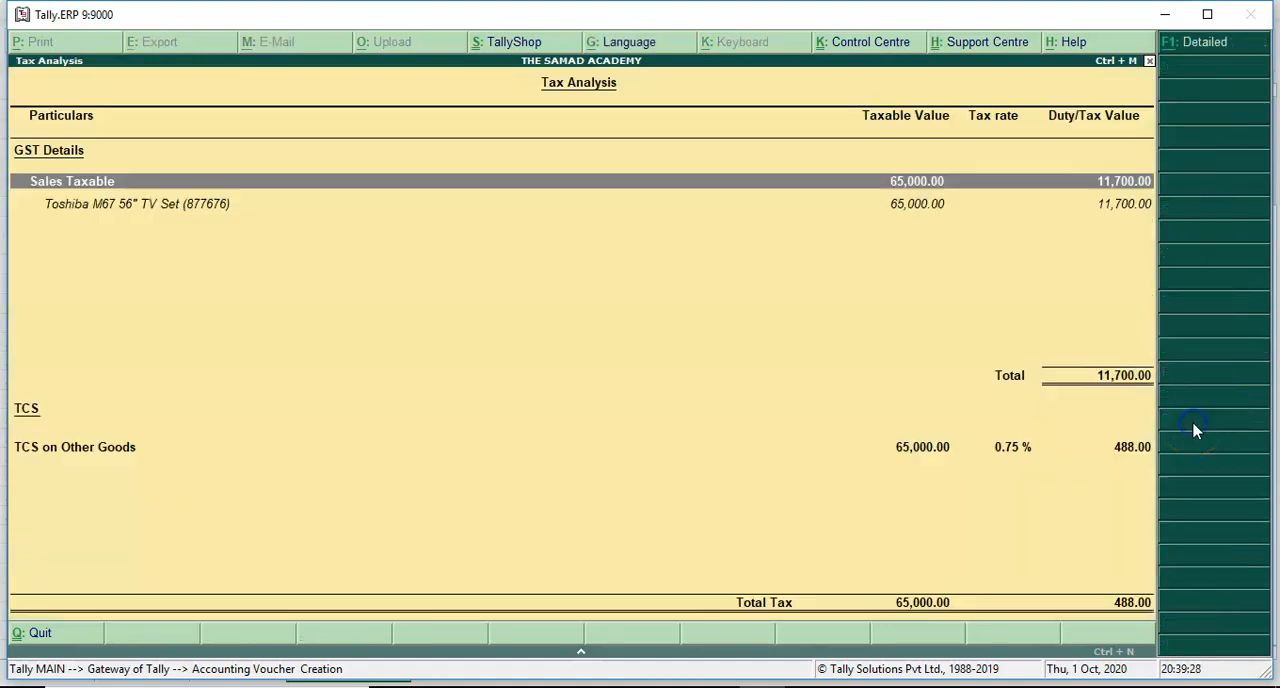
click(1180, 43)
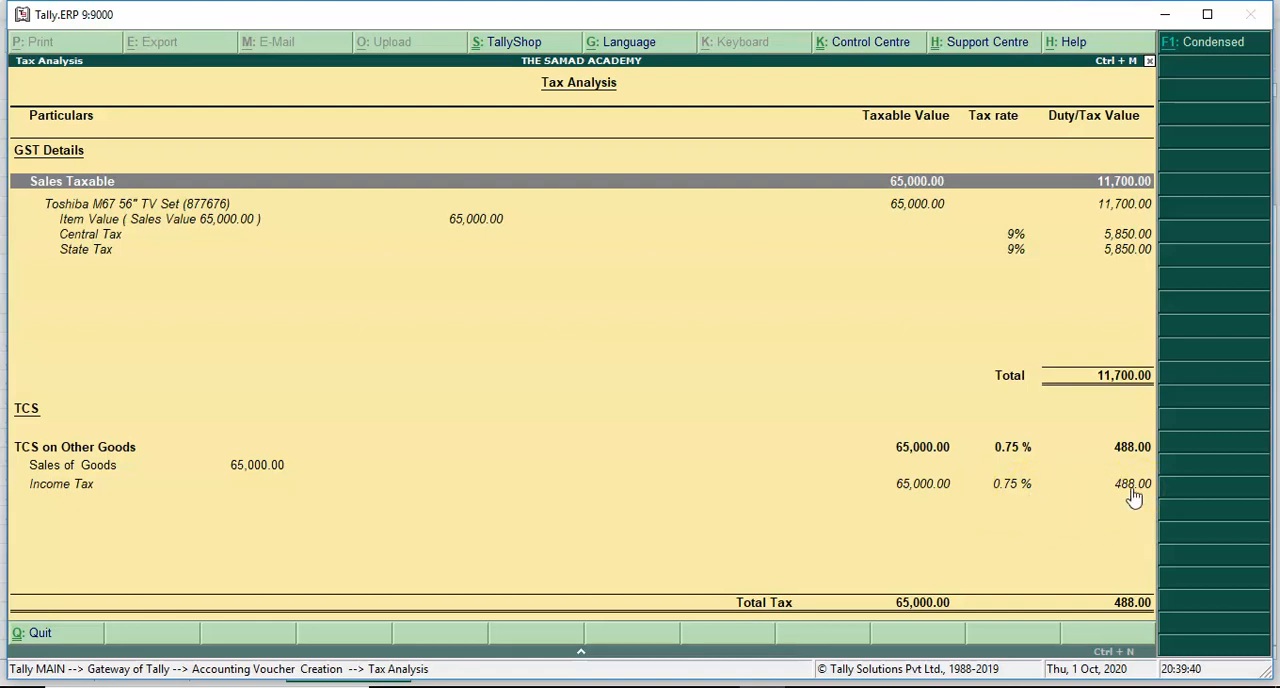
key(Escape)
- Finish the ledger list, set Provide GST/e-Way Bill details to No and allocate the invoice to new reference KKK/001
key(Return)
key(Return)
key(Up)
key(Return)
key(Return)
key(Return)
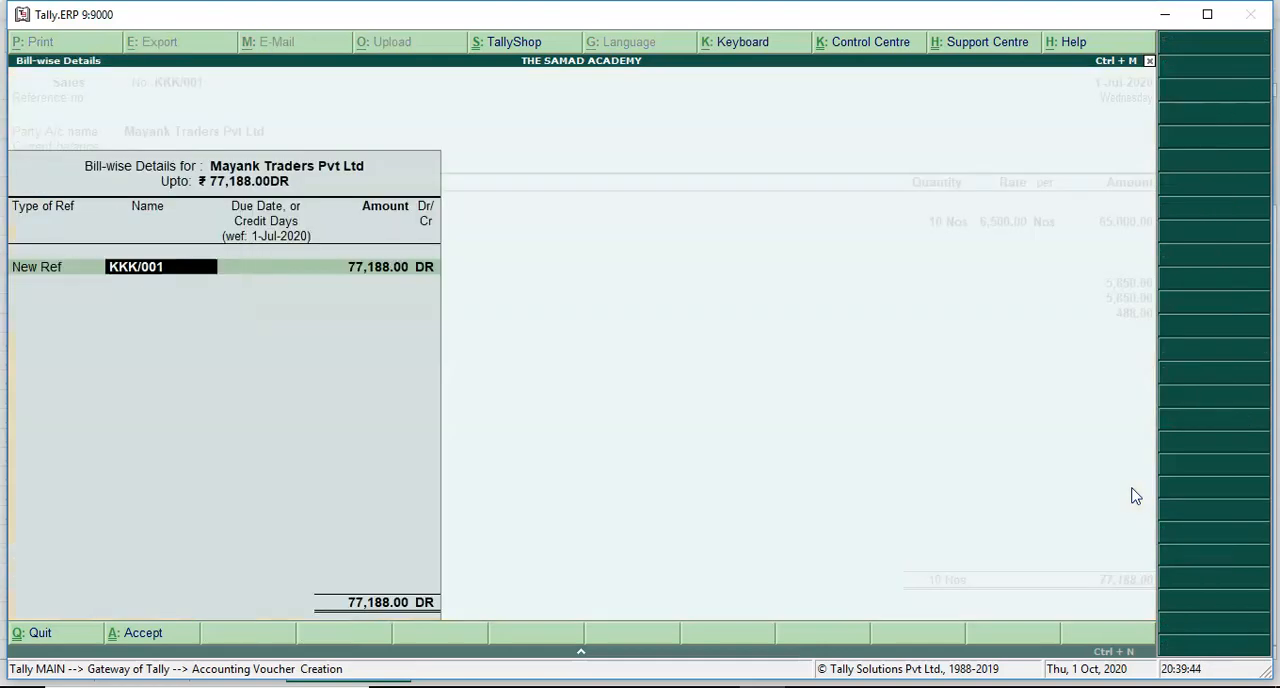
key(Return)
key(Return)
key(Return)
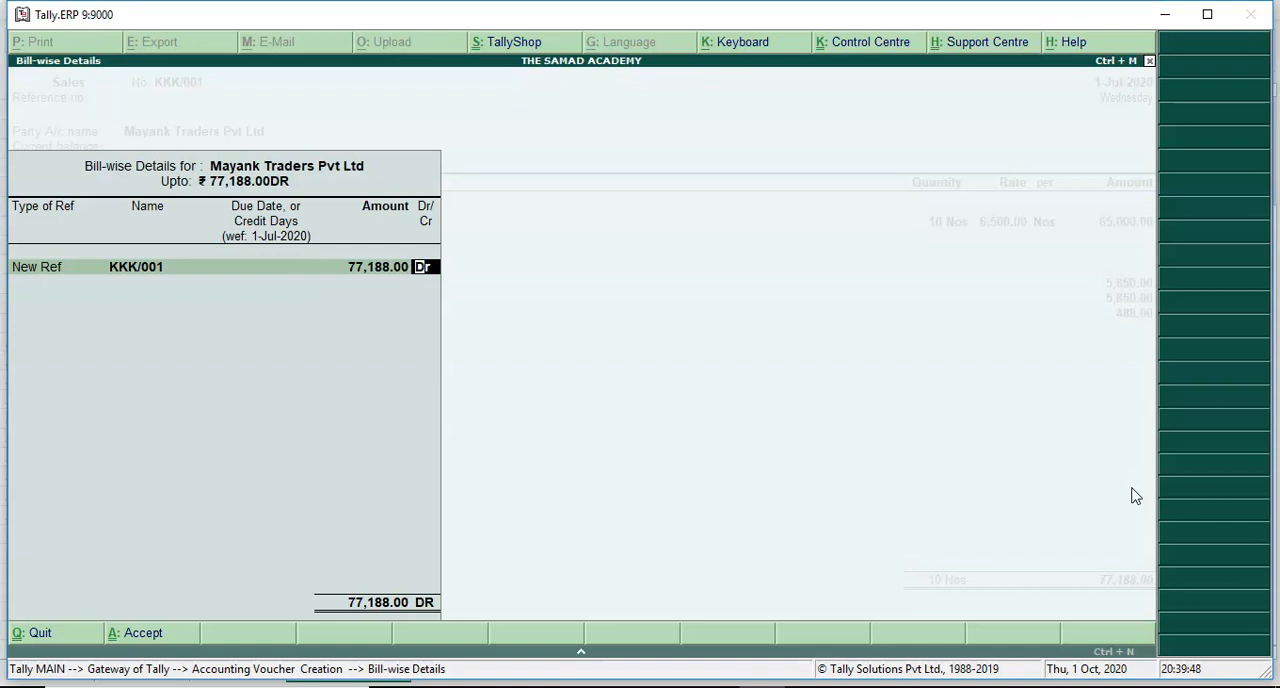
- Go back to the item line and set the TV set's rate to 6,50,000
key(BackSpace)
key(BackSpace)
key(BackSpace)
key(BackSpace)
key(BackSpace)
key(BackSpace)
key(BackSpace)
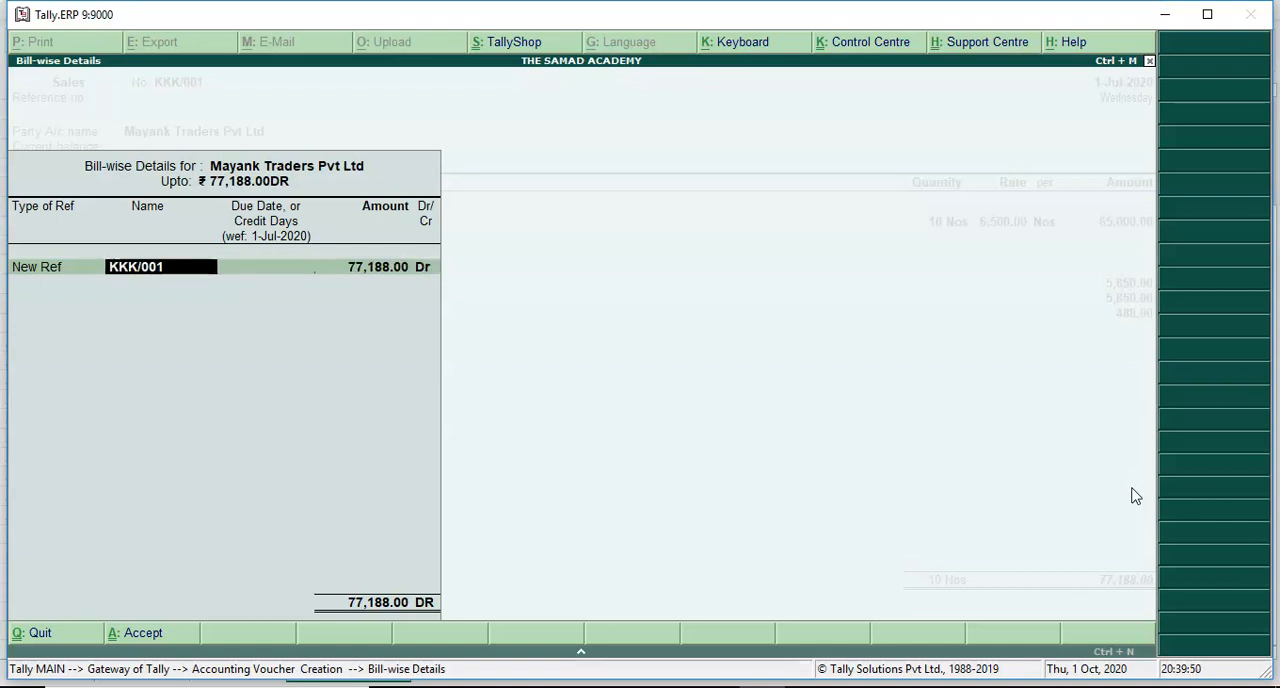
key(BackSpace)
key(BackSpace)
key(BackSpace)
key(BackSpace)
key(BackSpace)
key(BackSpace)
key(BackSpace)
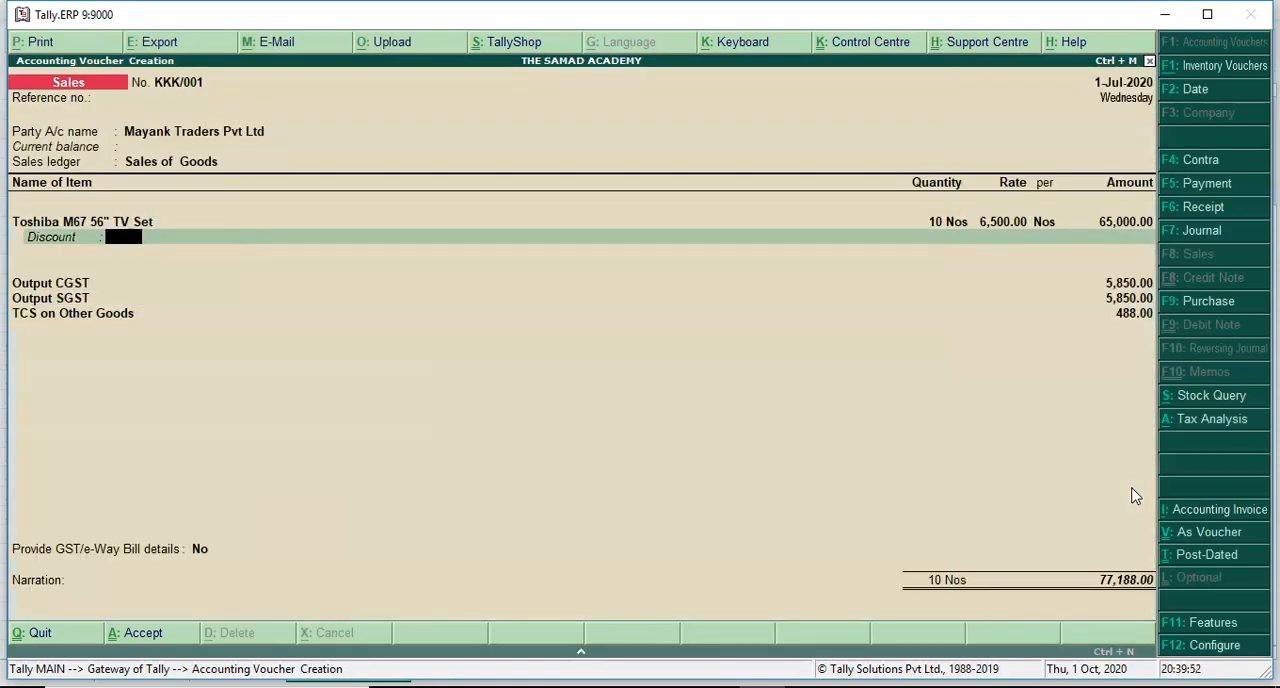
text(6)
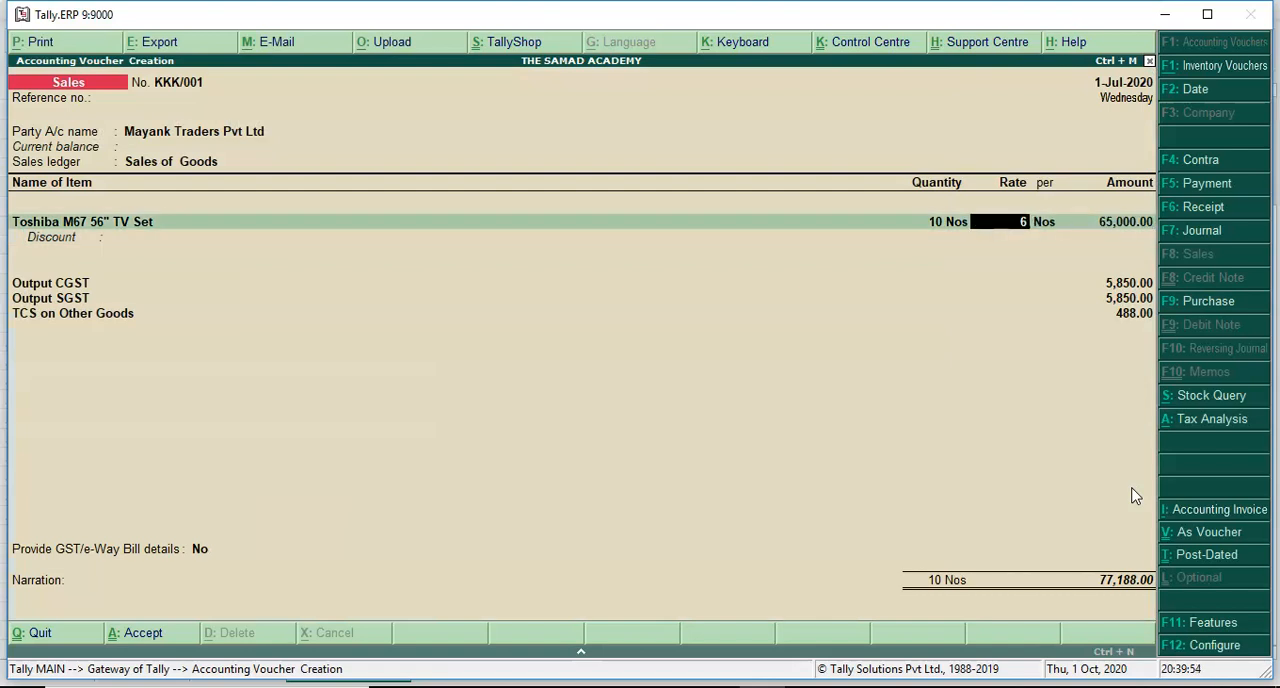
text(,50,000)
key(Return)
key(Return)
key(Return)
key(Return)
- Recalculate the Output CGST, Output SGST and TCS on Other Goods lines for the new item rate
key(Return)
key(Return)
key(Return)
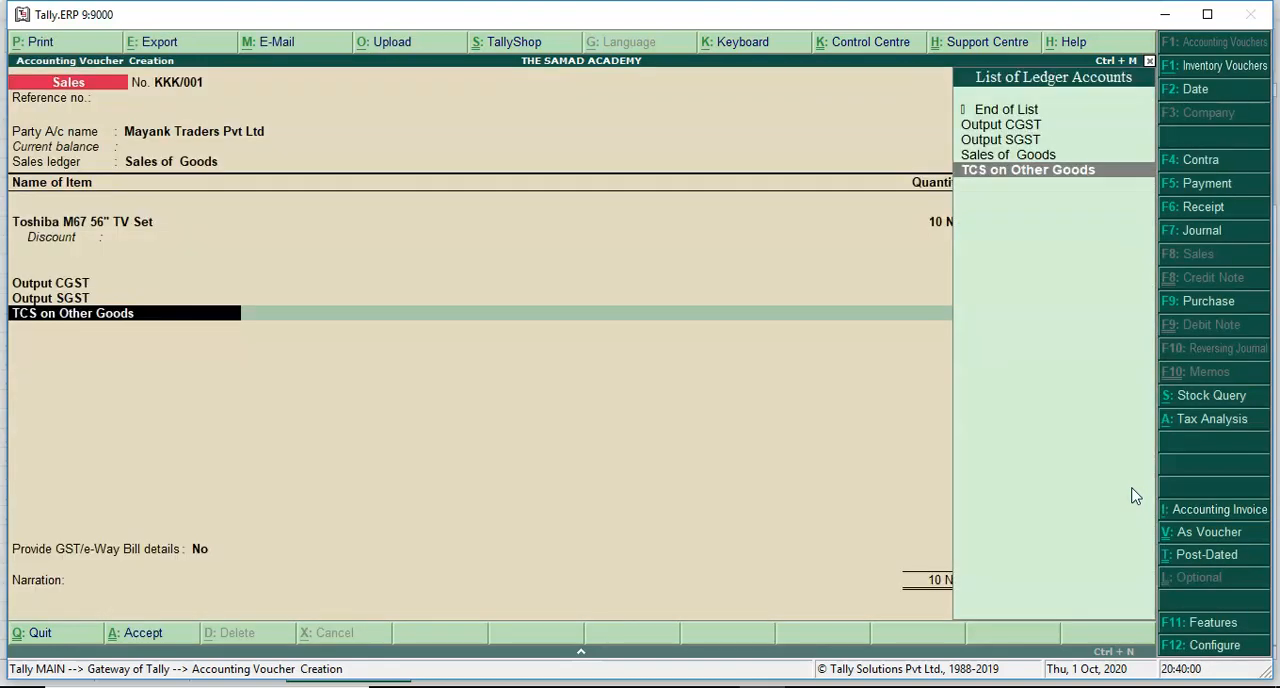
key(Return)
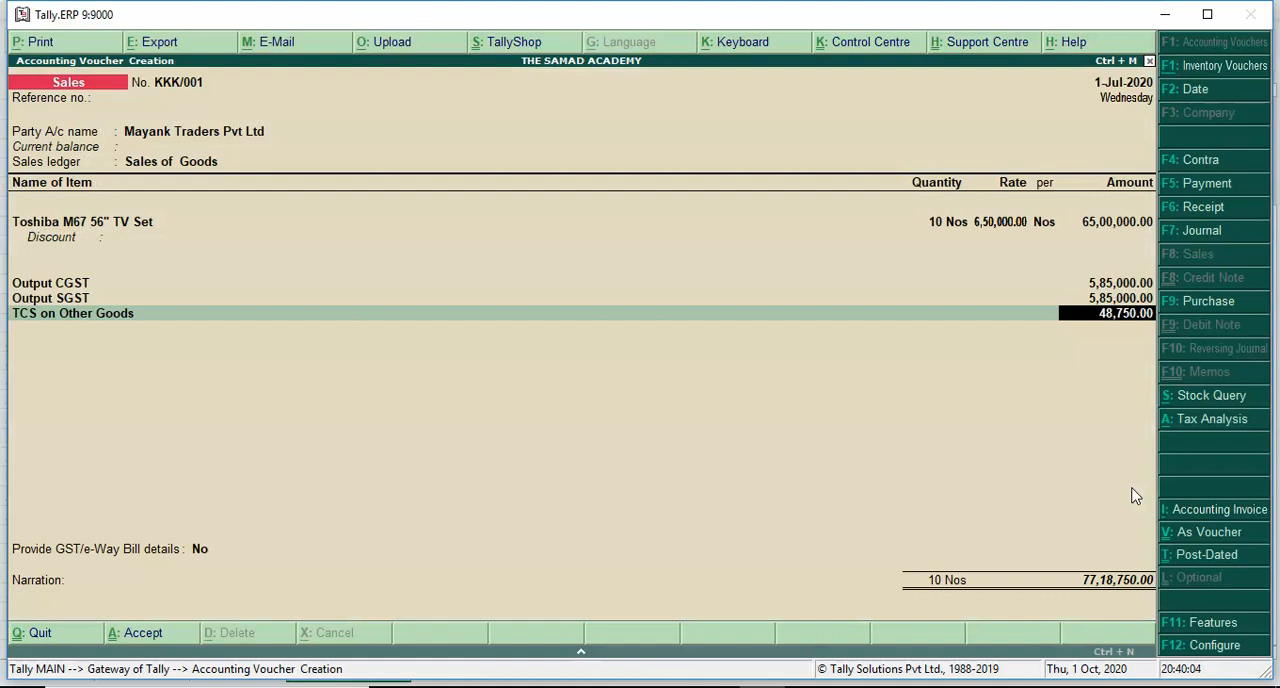
key(Return)
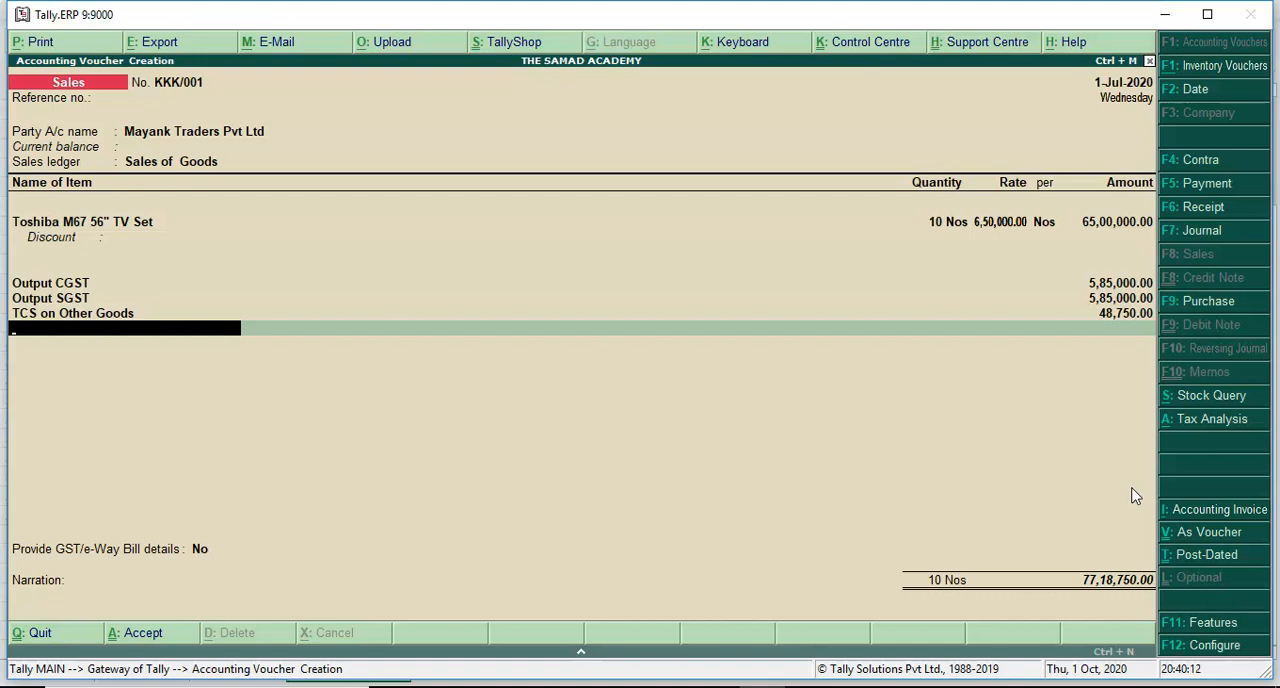
- Confirm the bill-wise allocation to new reference KKK/001 and save the sales voucher
key(Return)
key(Return)
key(Return)
key(Return)
key(Return)
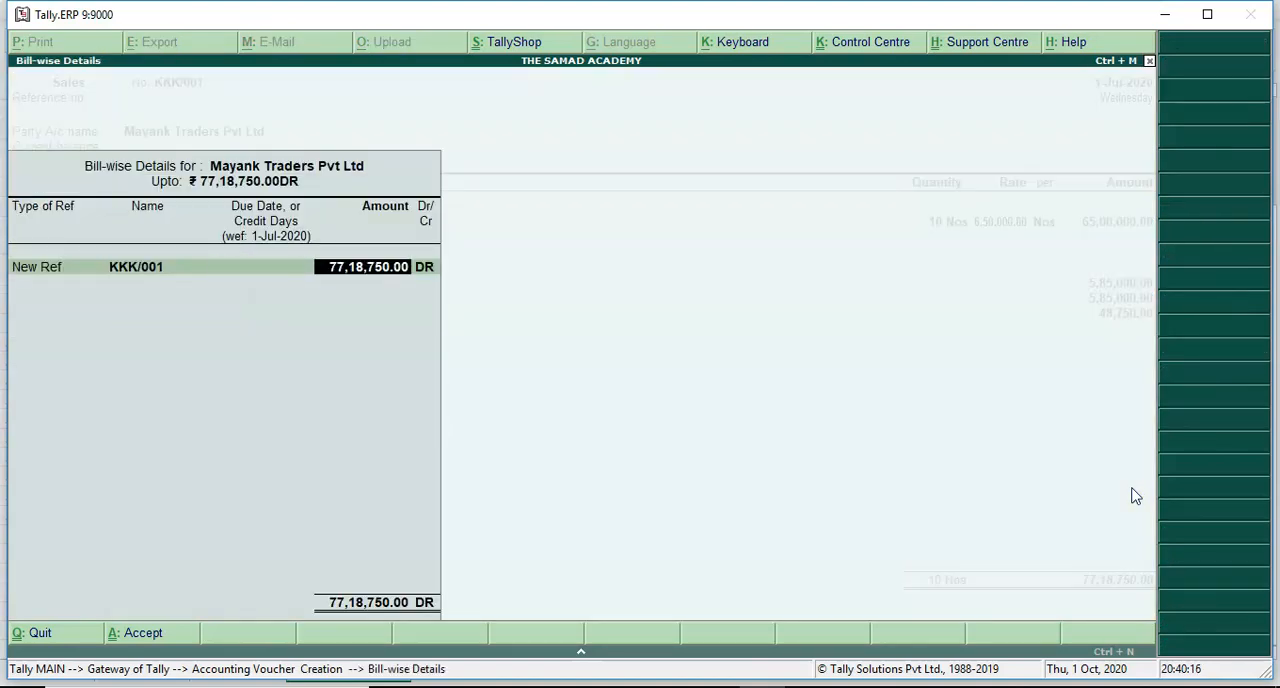
key(Return)
key(Return)
key(Return)
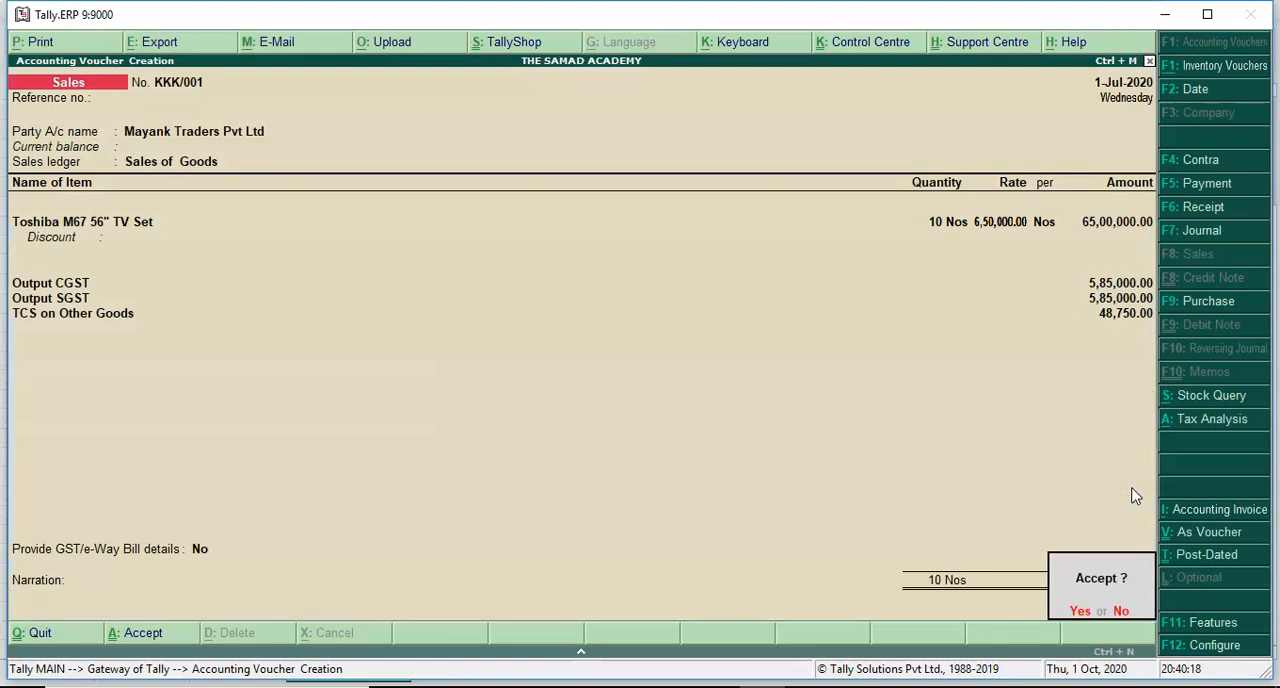
key(Return)
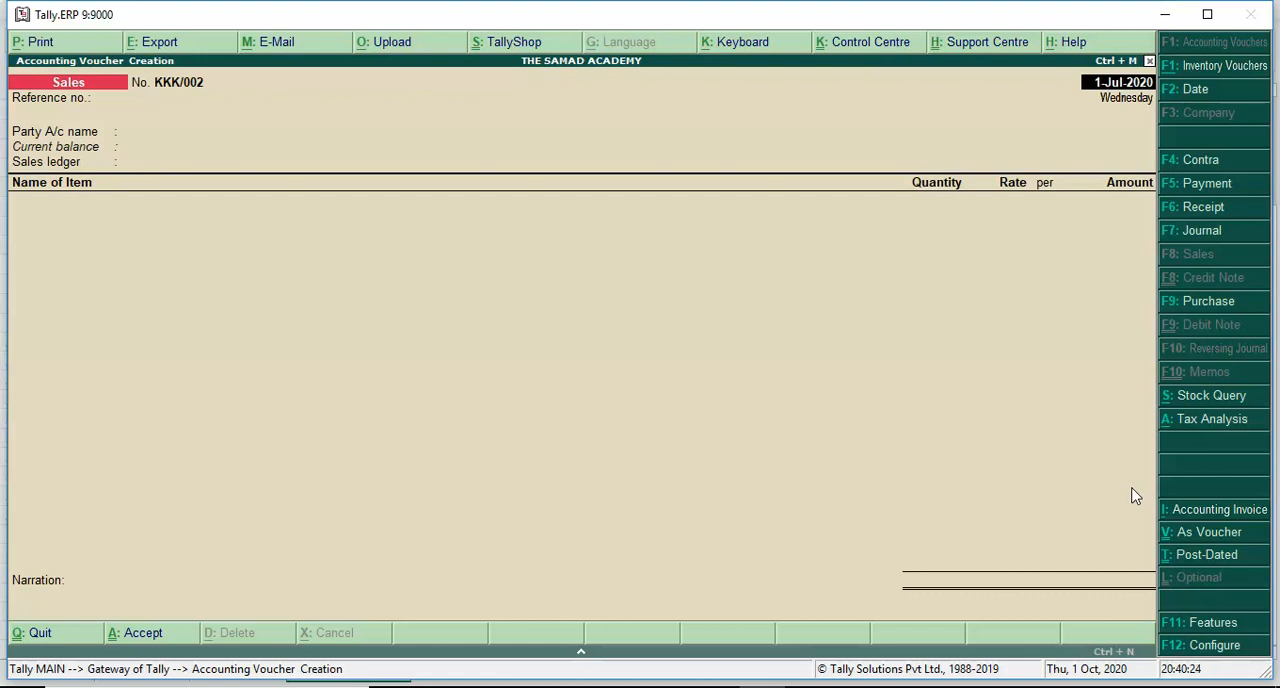
- Leave voucher entry and open the statutory reports
key(Escape)
key(Return)
key(Down)
key(Down)
key(Down)
key(Down)
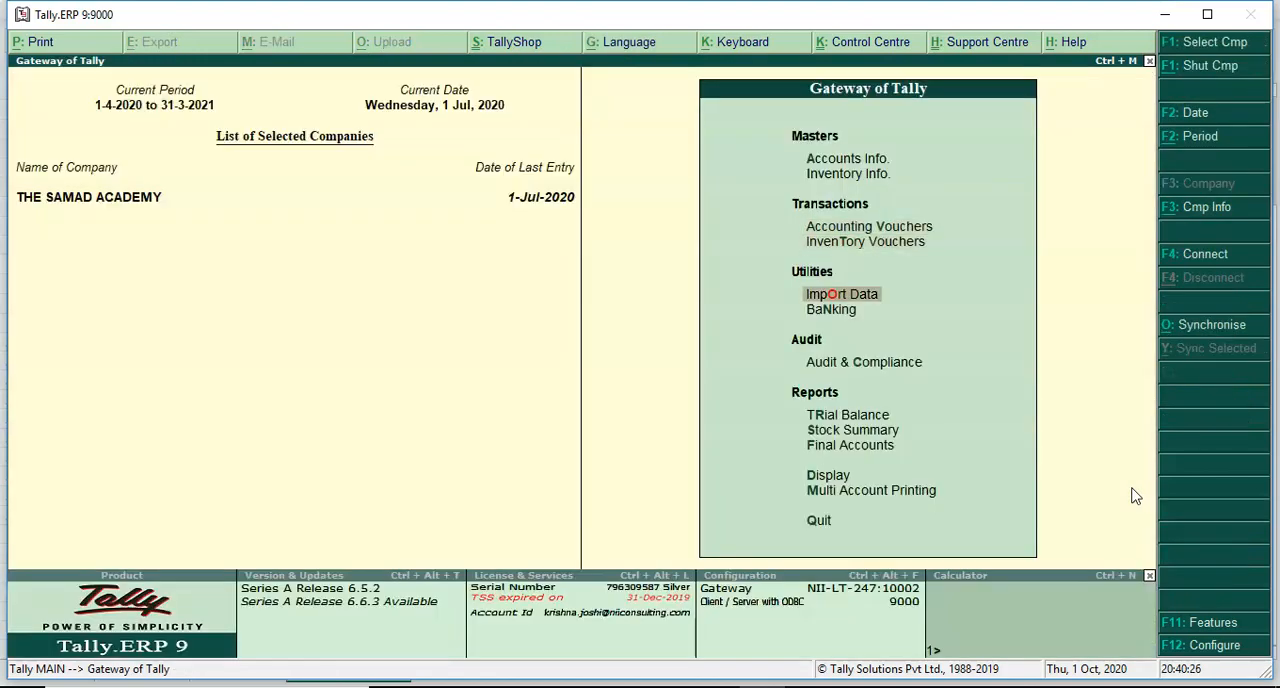
key(Down)
key(Down)
key(Down)
key(Return)
key(Down)
key(Down)
key(Down)
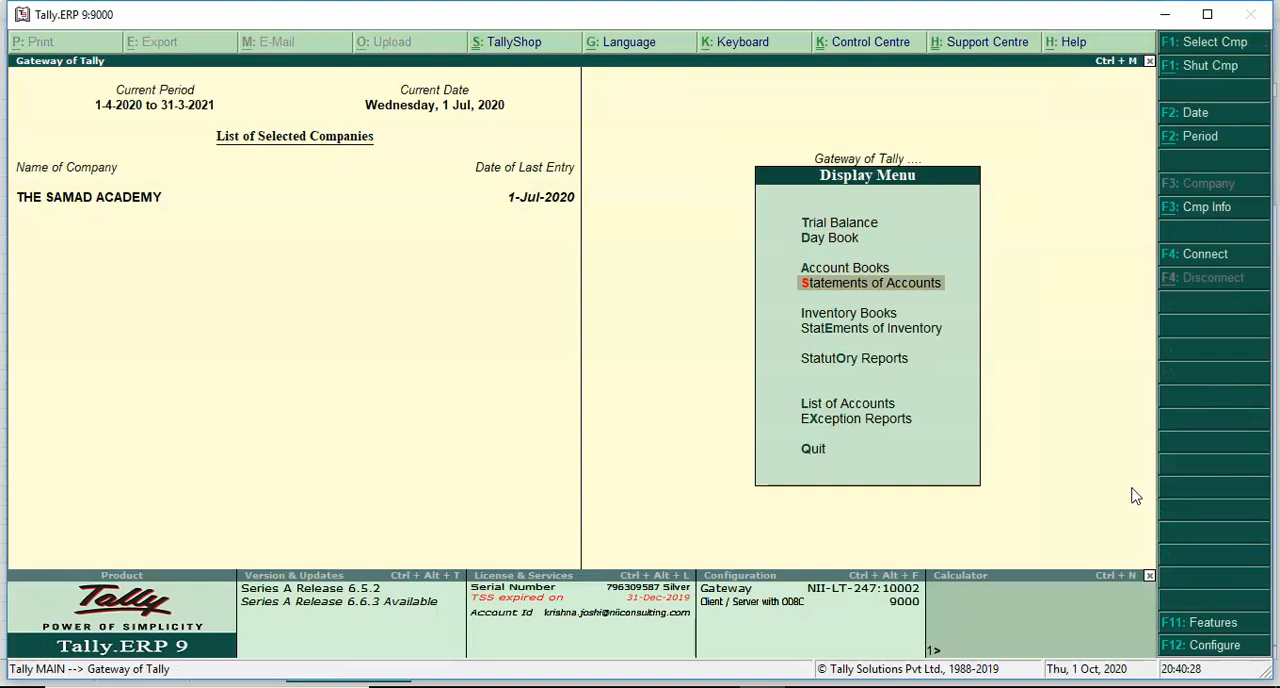
key(Down)
key(Down)
key(Down)
key(Return)
key(Return)
key(Return)
key(Down)
key(Down)
key(Down)
key(Down)
key(Down)
key(Down)
key(Escape)
- Open the Form 27 EQ report under TCS Reports and go to the Collection at Normal Rate line
key(Down)
key(Down)
key(Down)
key(Down)
key(Down)
key(Escape)
key(Down)
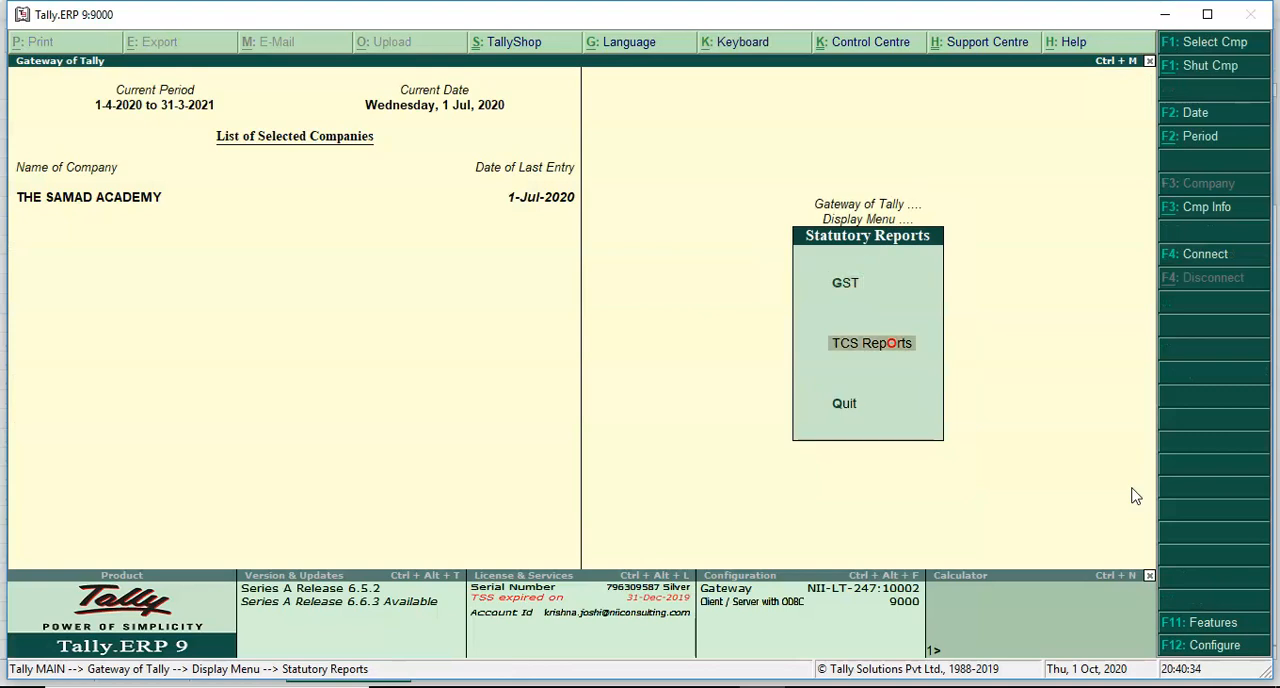
key(Return)
key(Return)
key(Down)
key(Down)
key(Down)
key(Down)
key(Down)
key(Up)
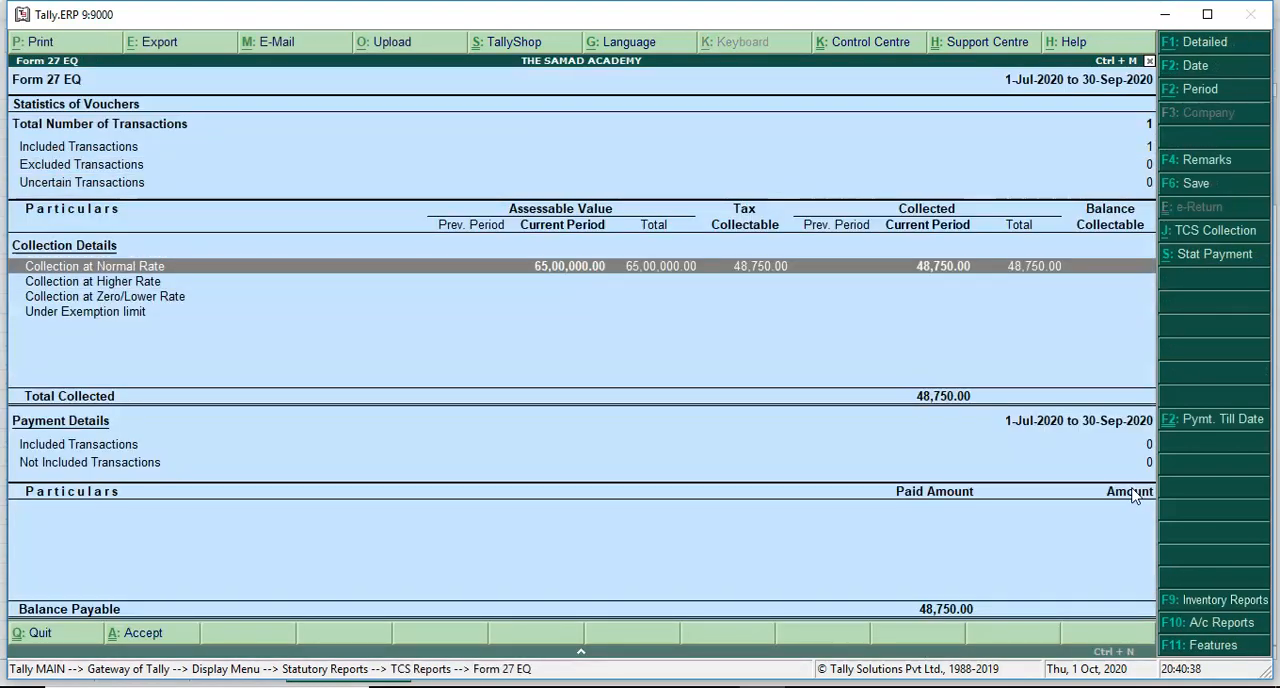
- Drill down from Collection at Normal Rate through Mayank Traders Pvt Ltd and TCS on Other Goods to the sales voucher
key(Return)
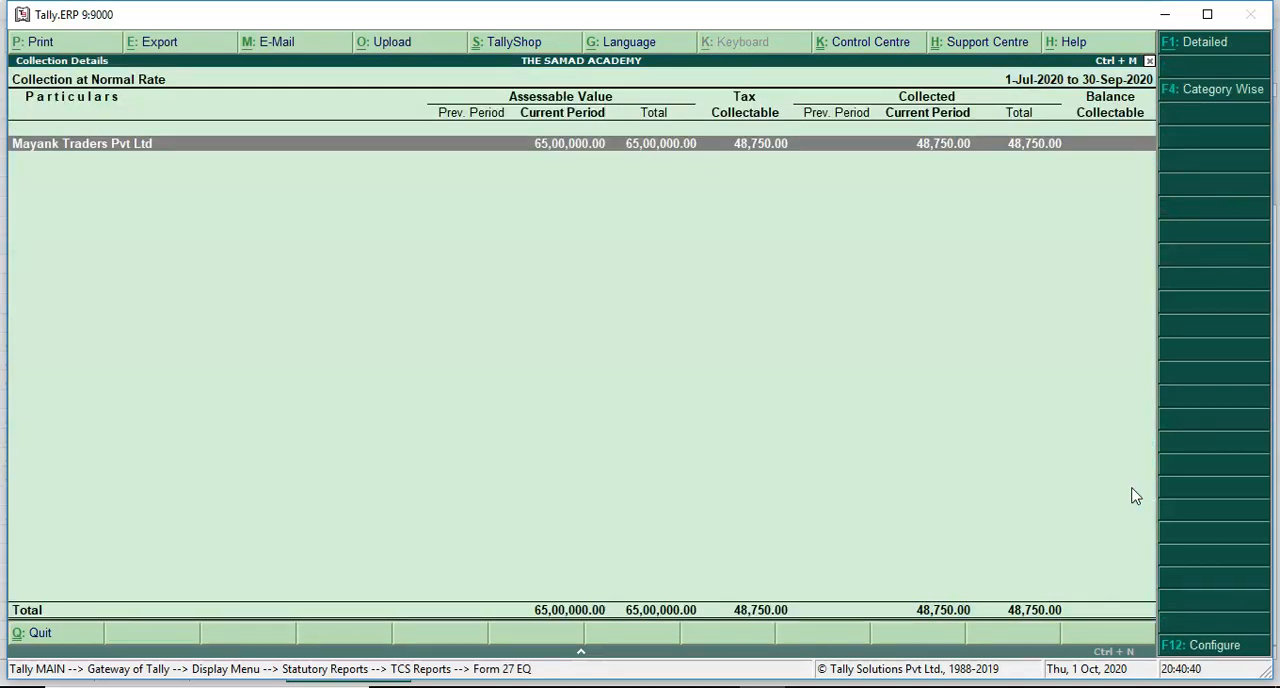
key(Return)
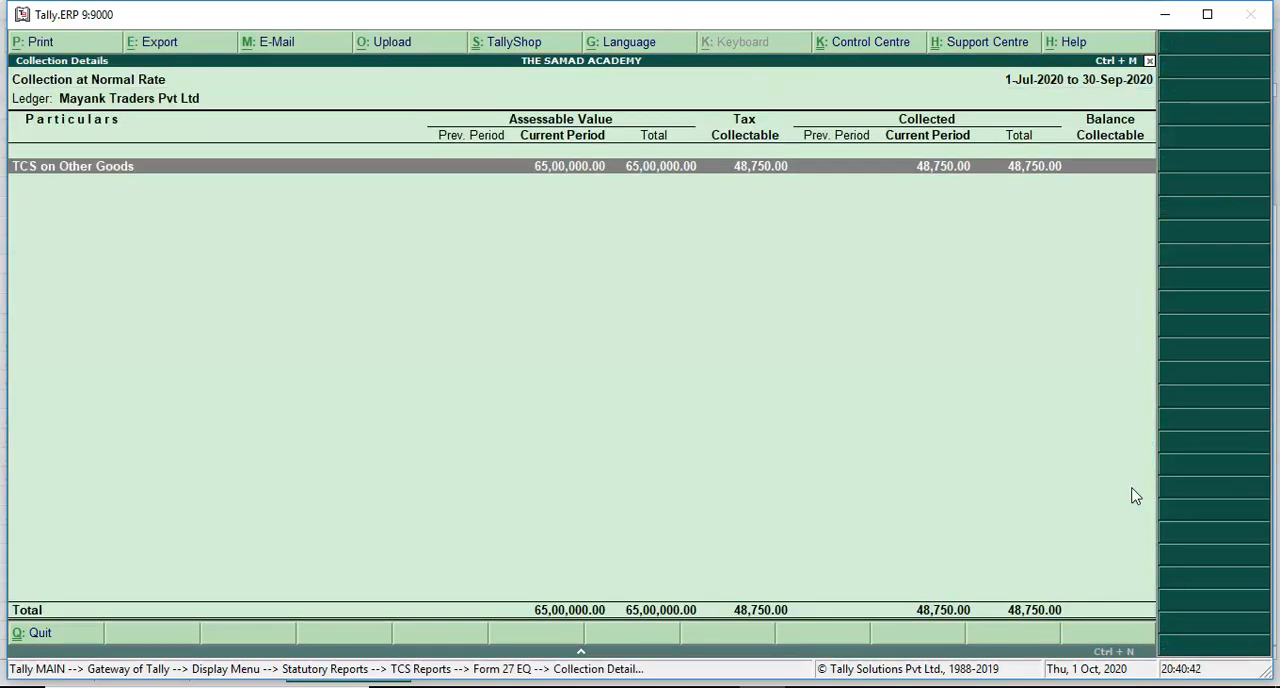
key(Return)
key(Return)
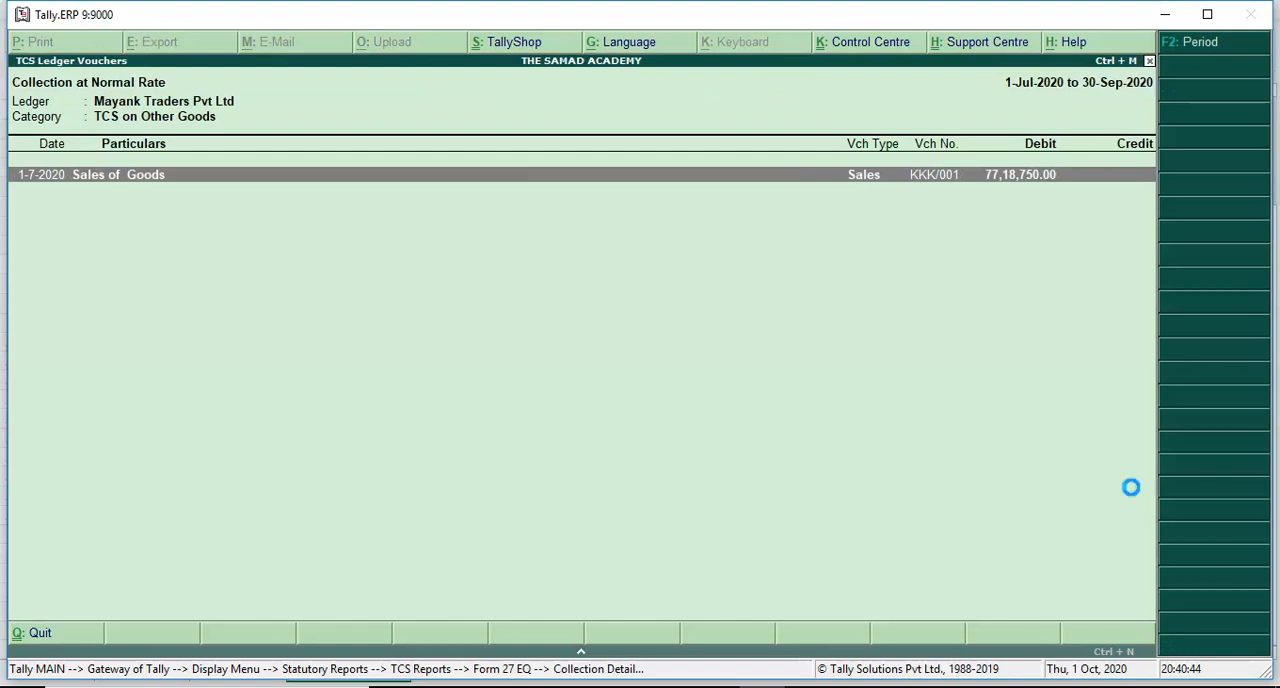
- Quit the voucher without changes, return to Form 27 EQ and check the TCS collected at normal rate
key(Escape)
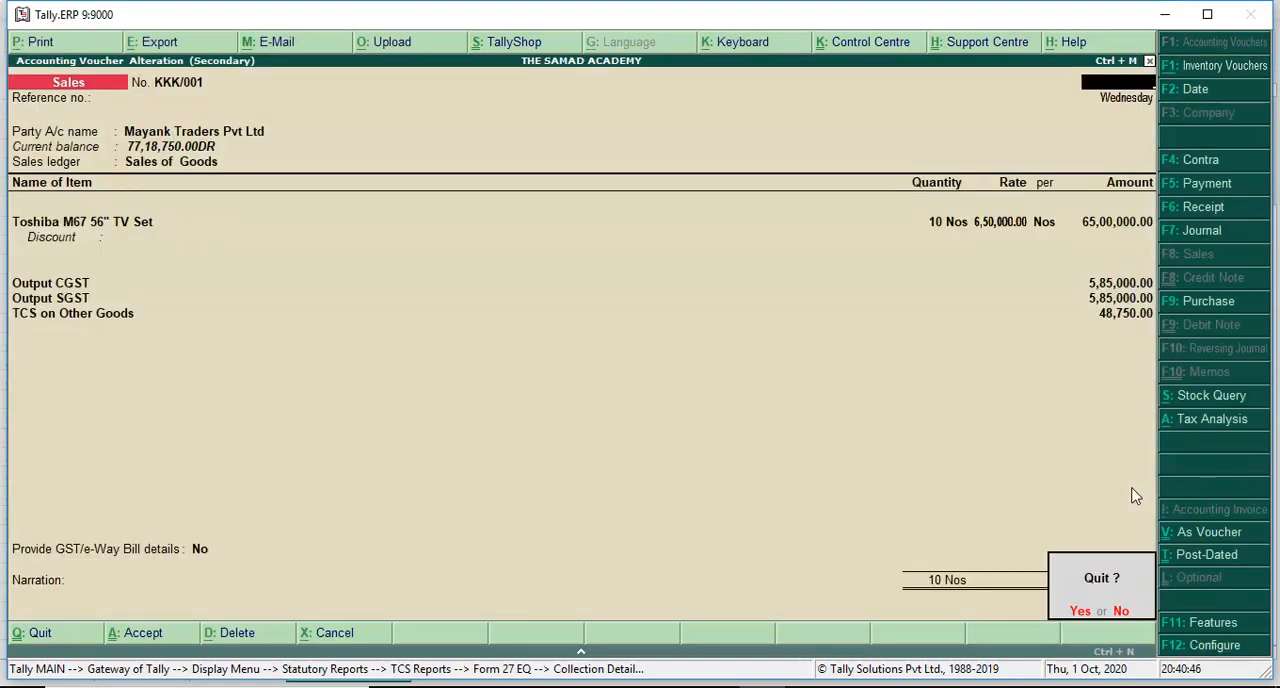
key(y)
key(Escape)
key(Escape)
key(Escape)
click(931, 273)
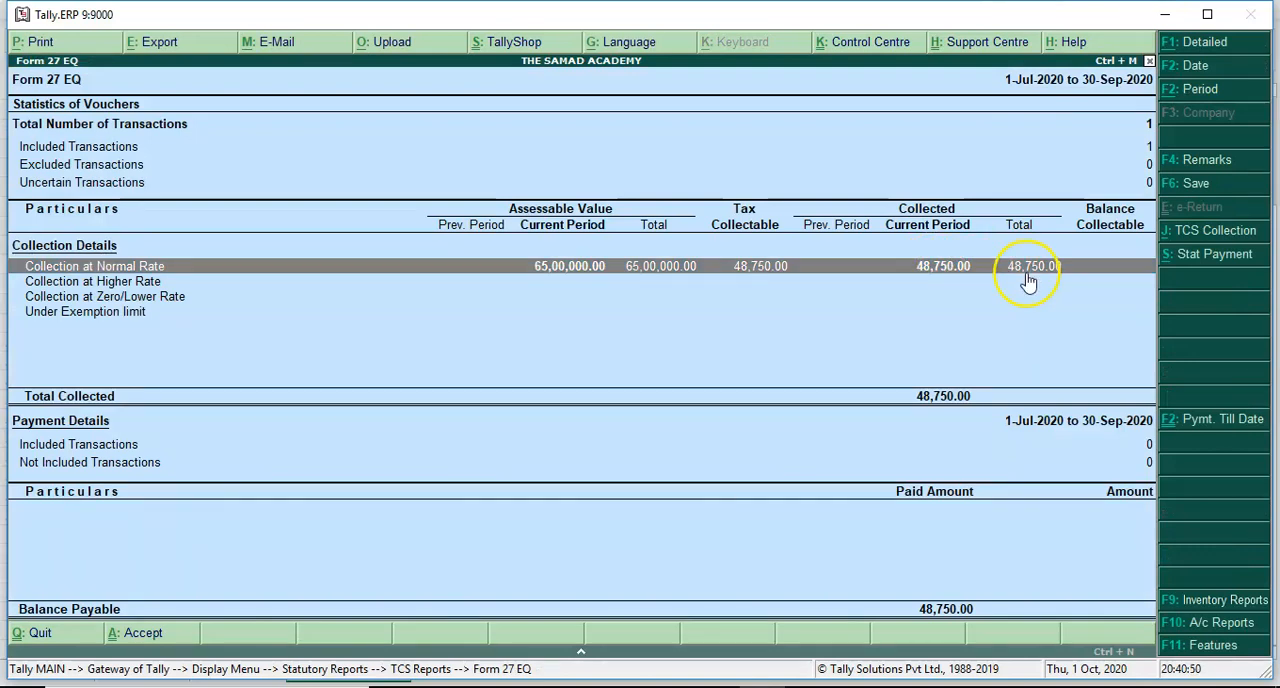
- Leave the TCS reports, open the ledger account of Mayank Traders Pvt Ltd and display its outstanding bills
key(Escape)
key(Escape)
key(Escape)
key(Escape)
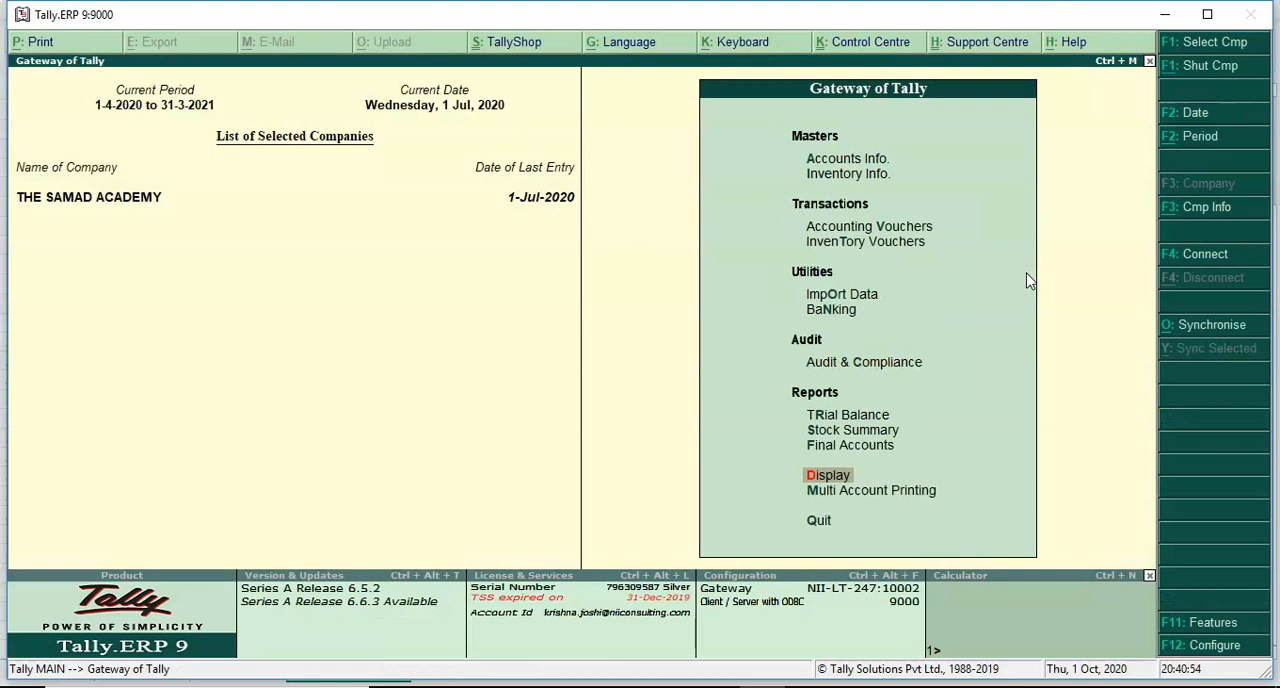
key(Return)
text(alMa)
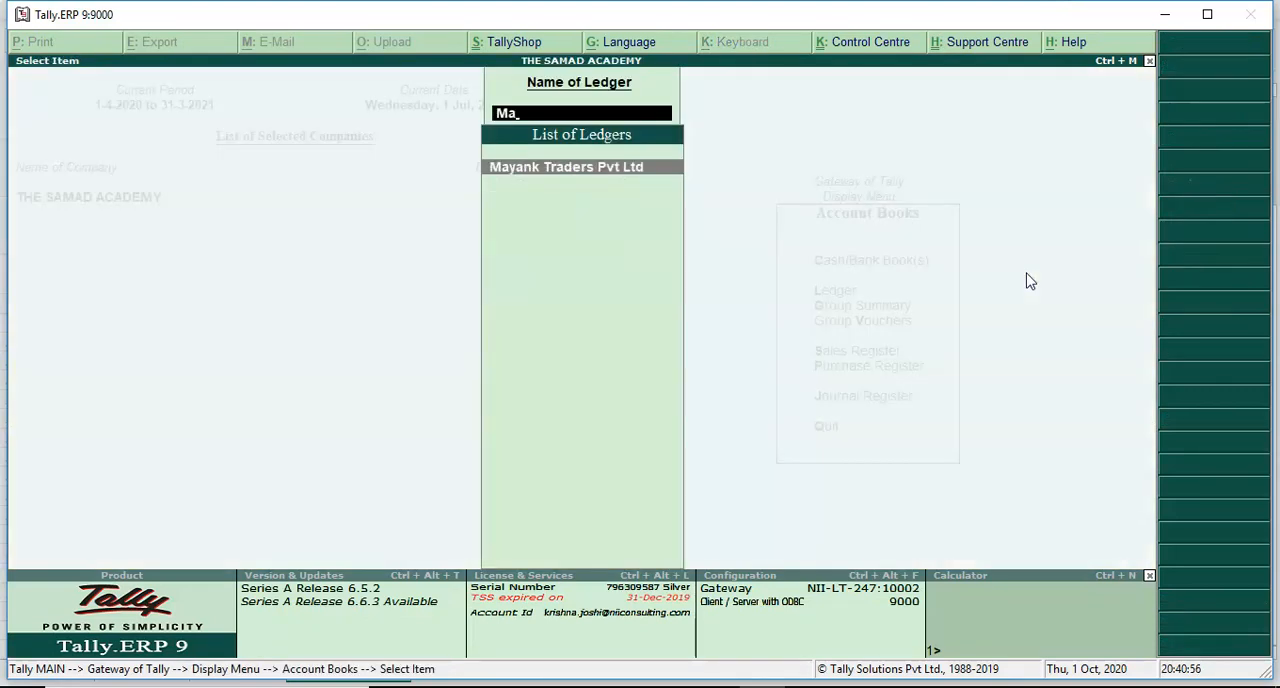
key(Return)
key(alt+b)
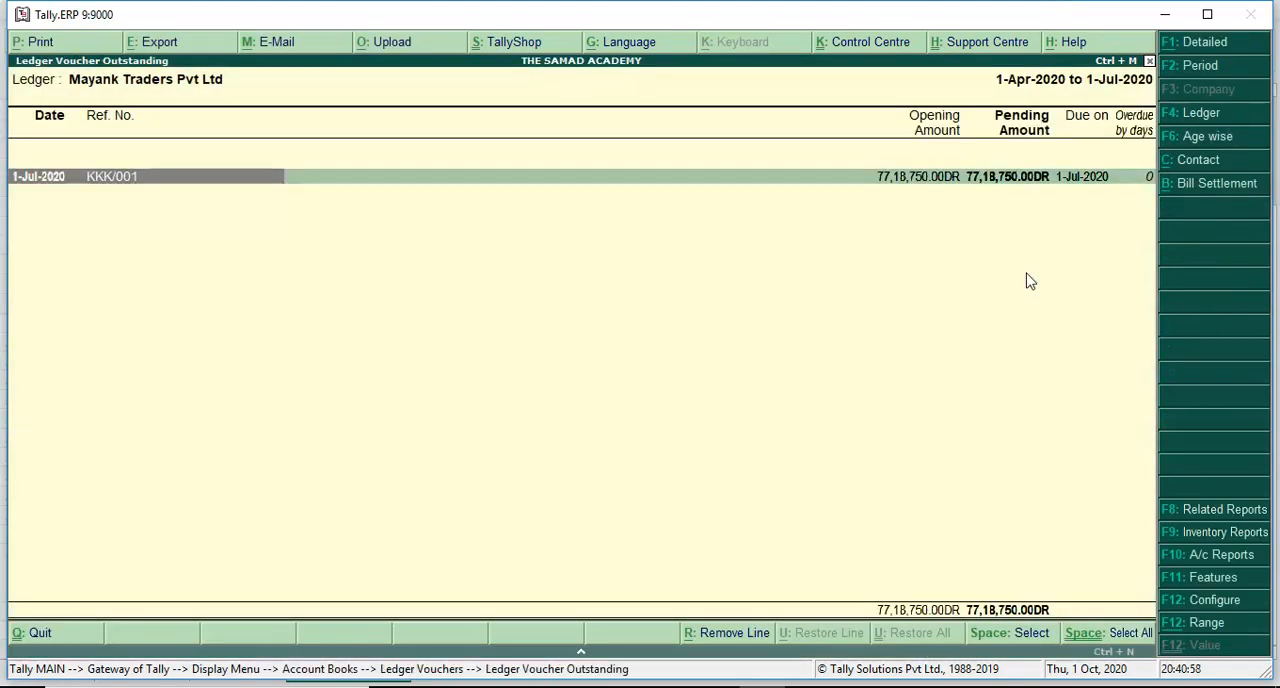
- Close the outstanding bills and ledger reports of Mayank Traders Pvt Ltd and return to the Gateway of Tally
key(Escape)
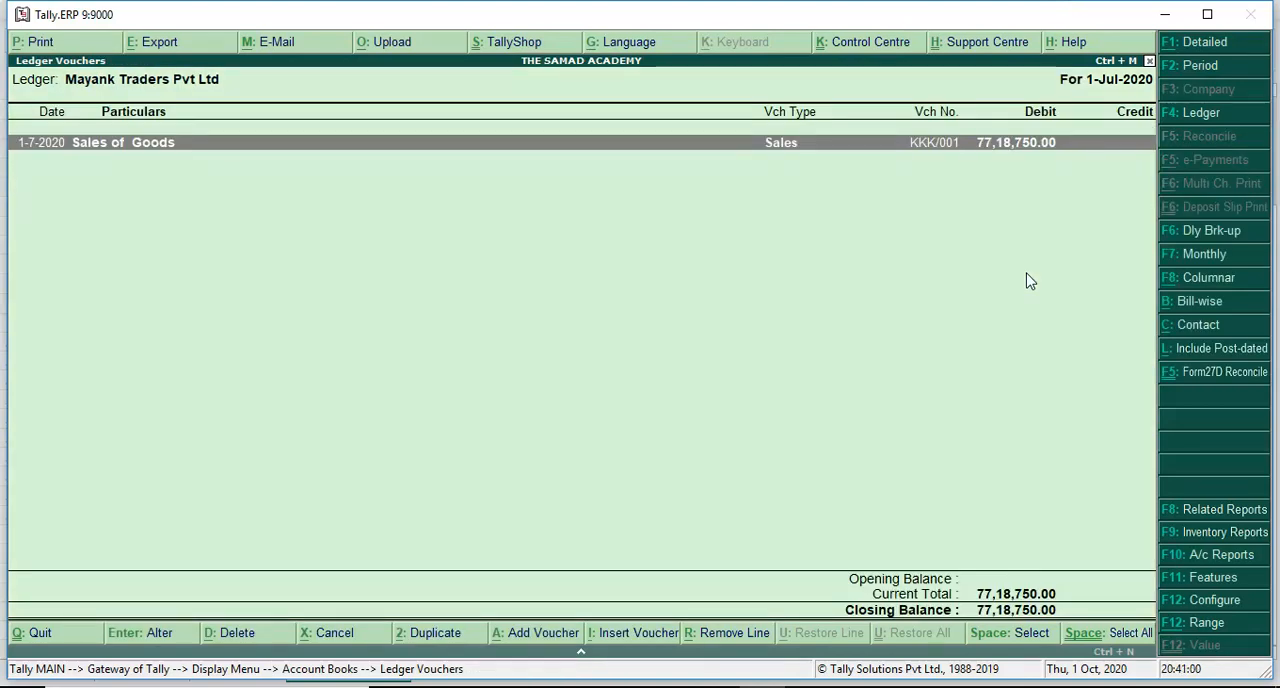
key(Escape)
key(Escape)
key(Escape)
key(Escape)
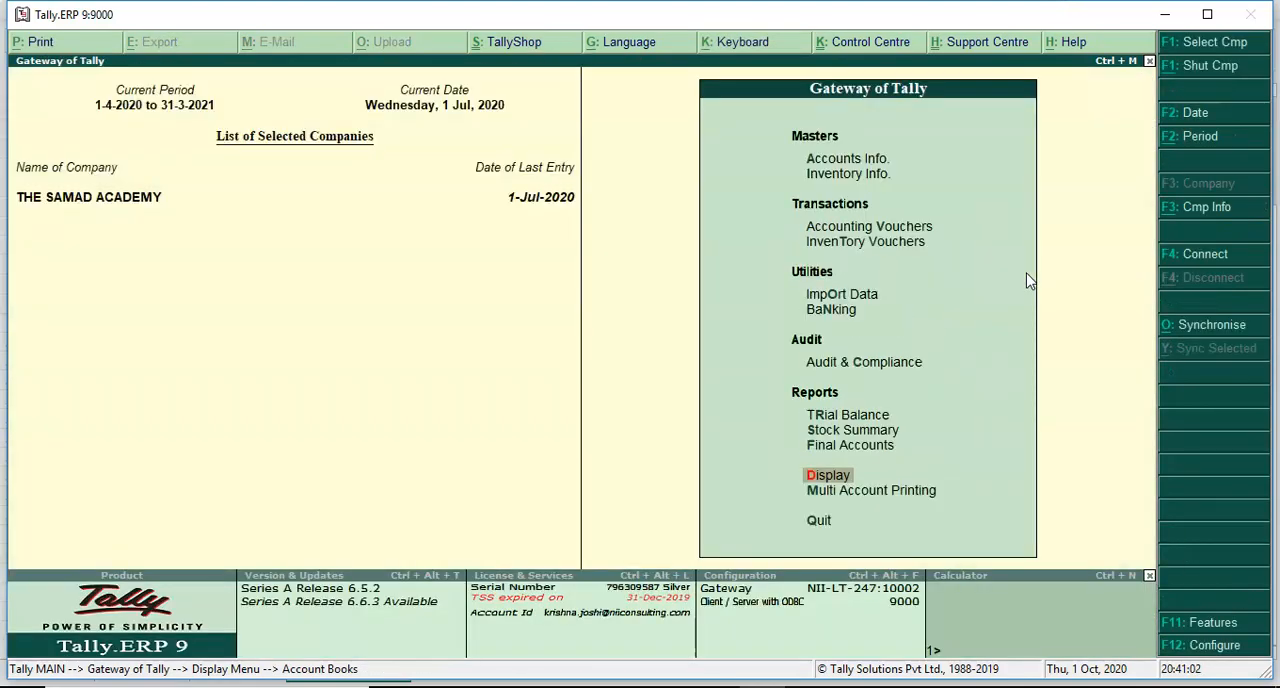
key(v)
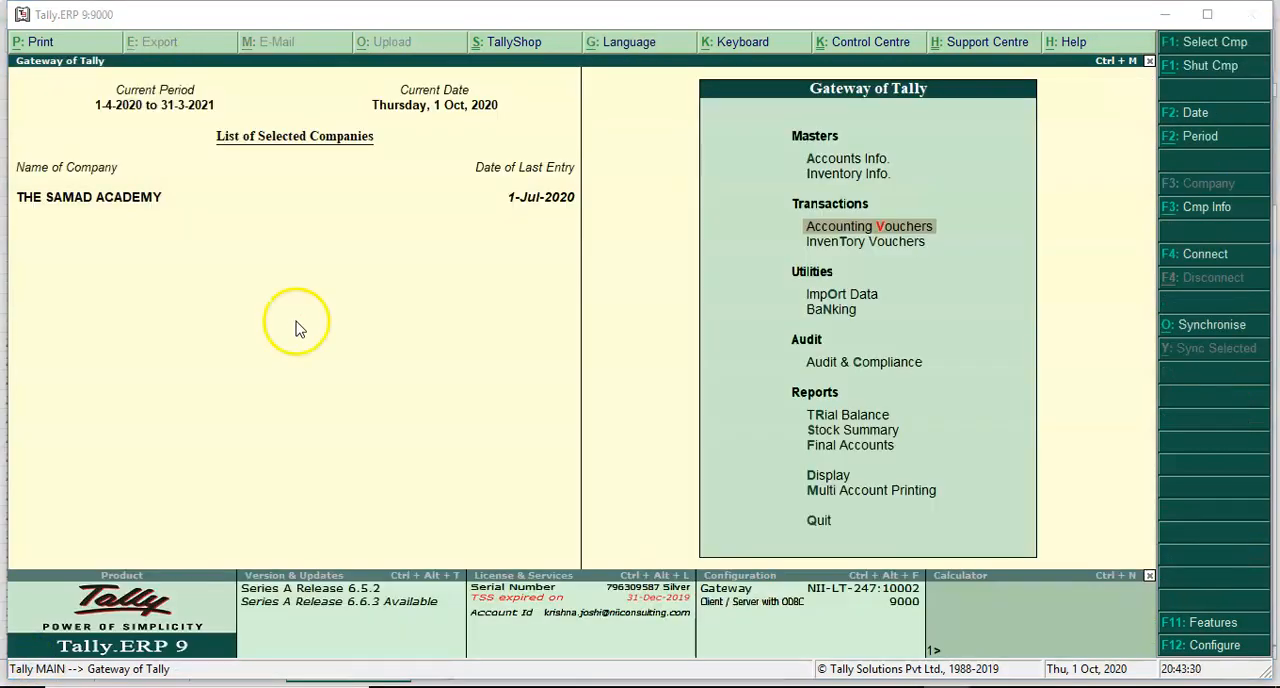
- Display the Day Book for 1-Apr-2020 to 1-Jul-2020 and open sales voucher KKK/001 of Mayank Traders Pvt Ltd
click(314, 311)
key(d)
key(a)
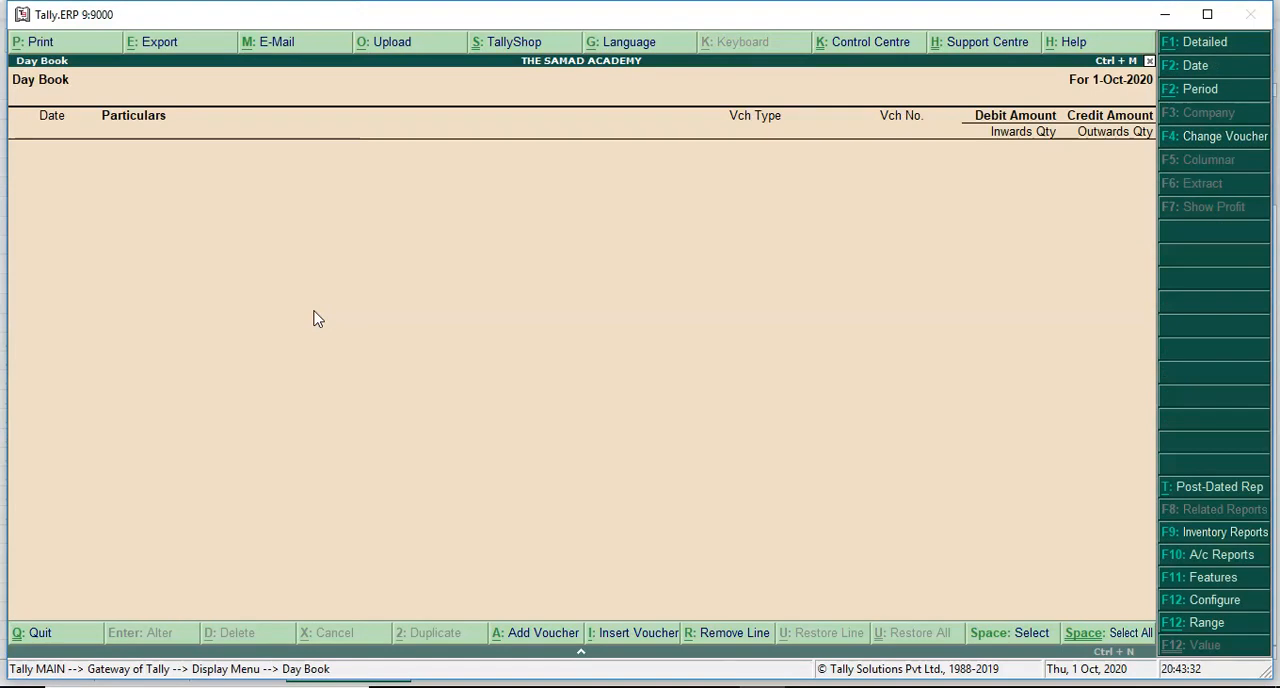
click(1198, 70)
key(Return)
key(Return)
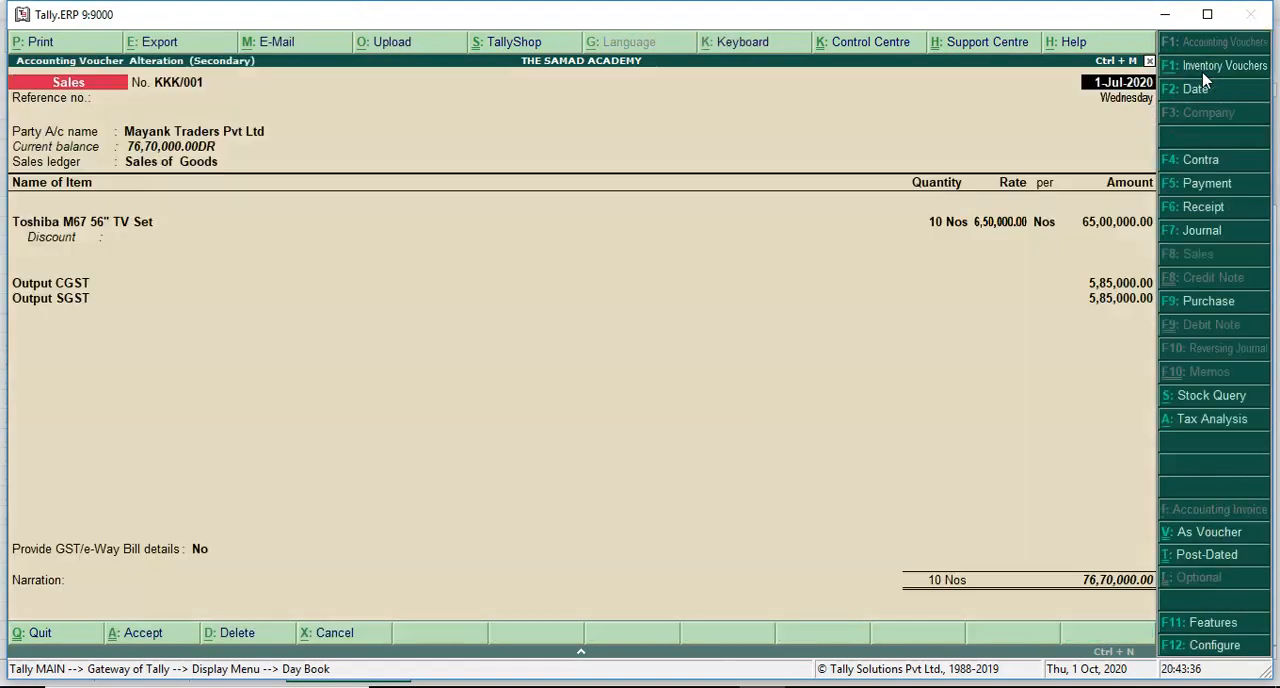
- Check the lines below Output SGST in the sales voucher and accept it with only the item, CGST and SGST
click(55, 309)
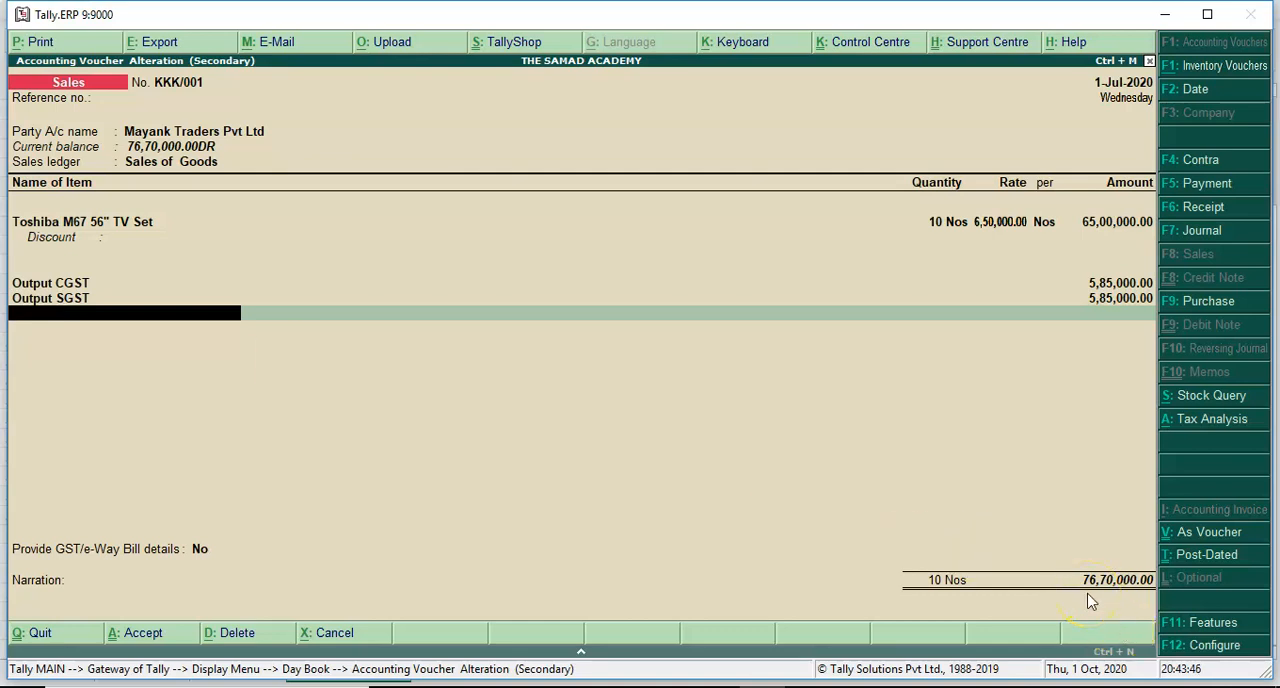
key(Return)
key(Return)
key(Return)
key(Return)
key(Return)
key(Return)
key(Return)
key(Return)
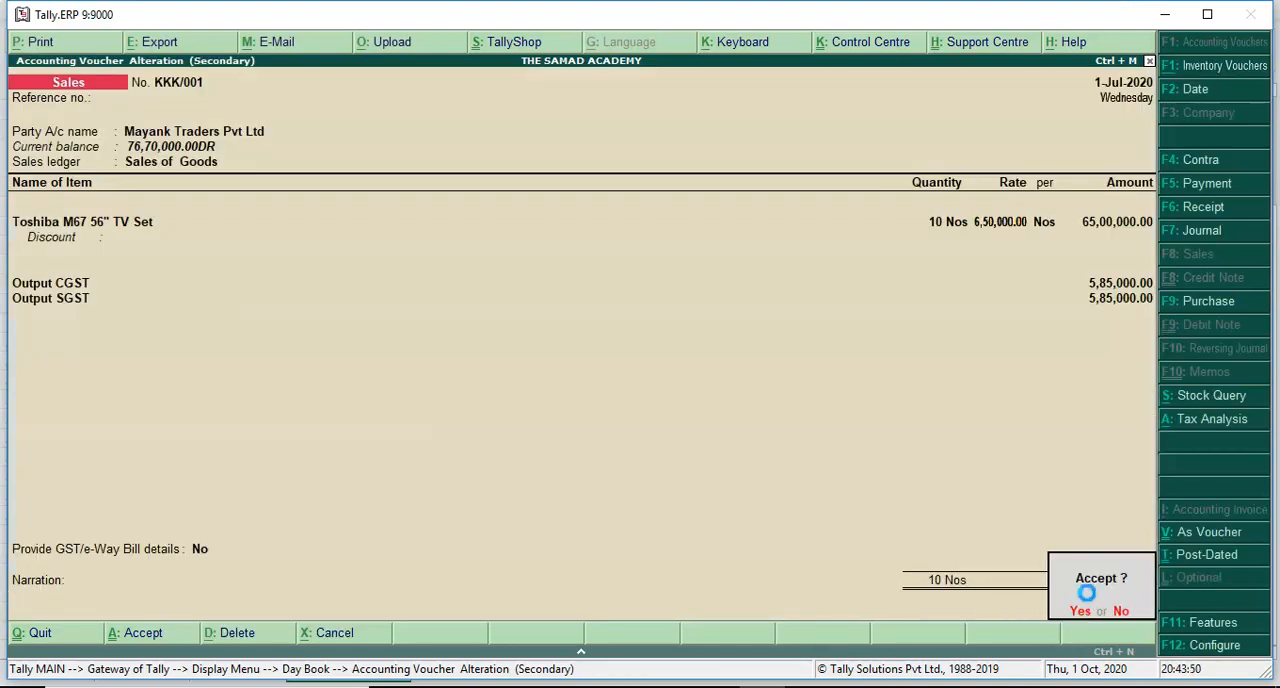
key(Return)
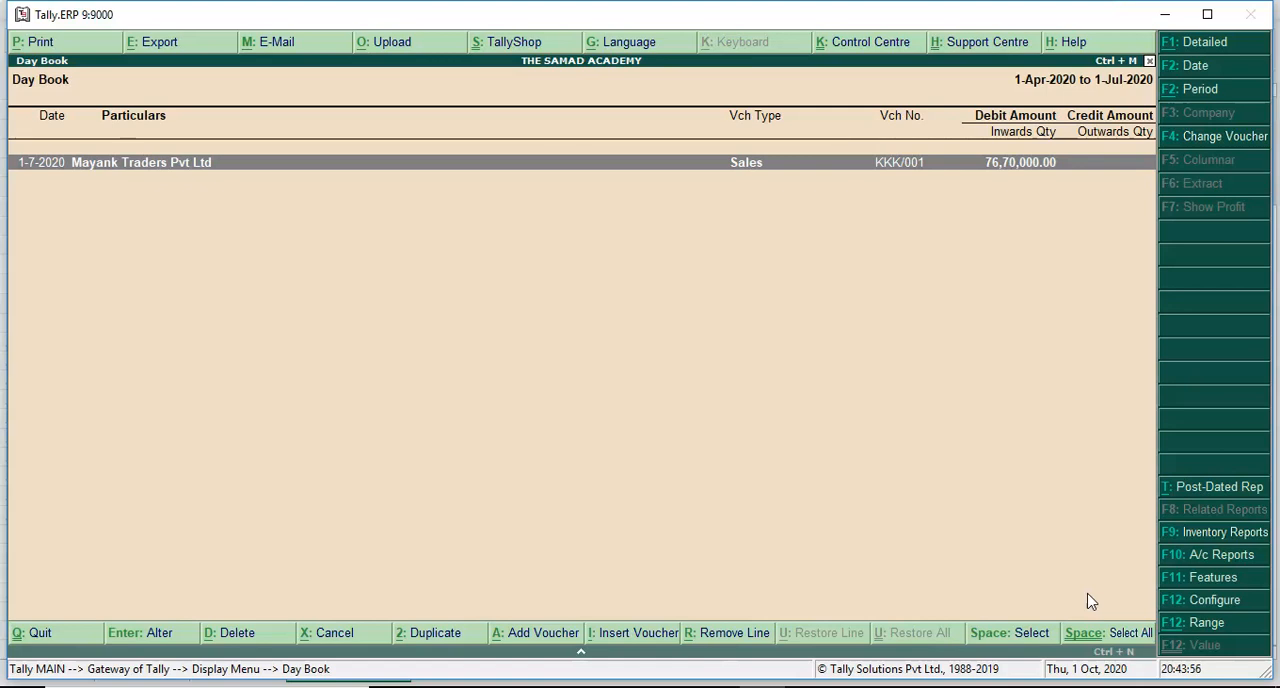
- Leave the Day Book and start a receipt voucher dated 1-Oct-2020 with Cash as the account
key(Escape)
key(Escape)
key(Home)
key(Down)
key(Down)
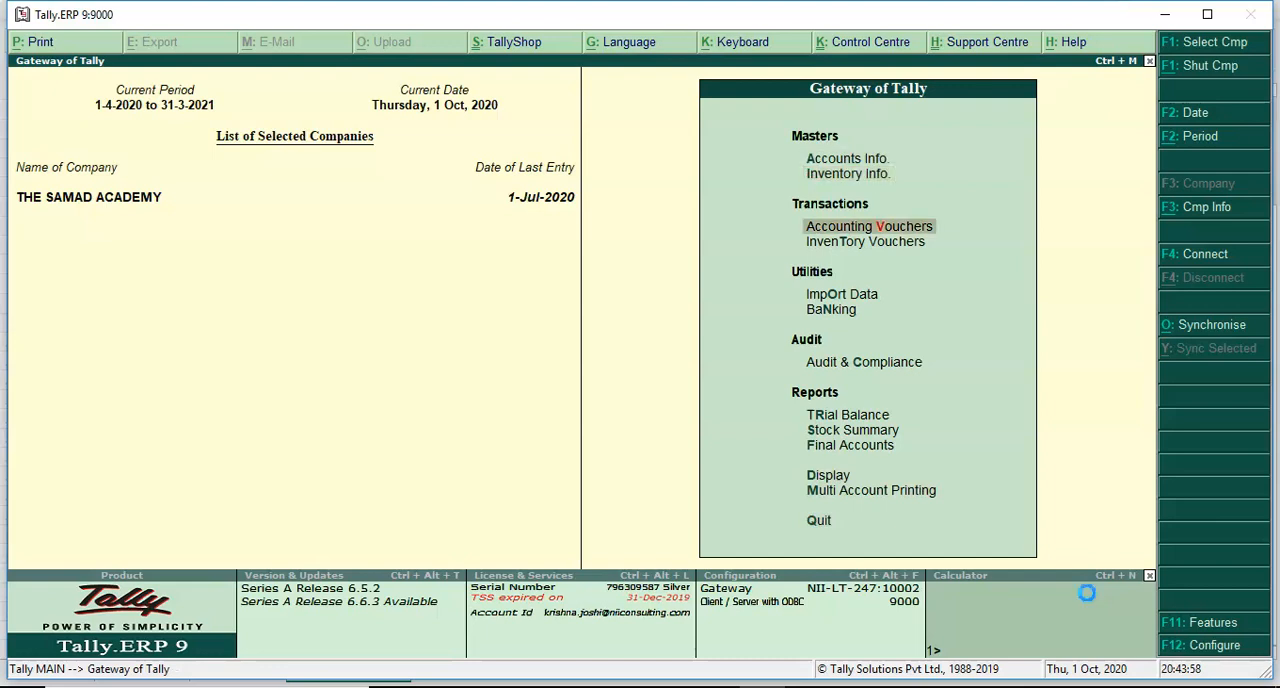
key(Return)
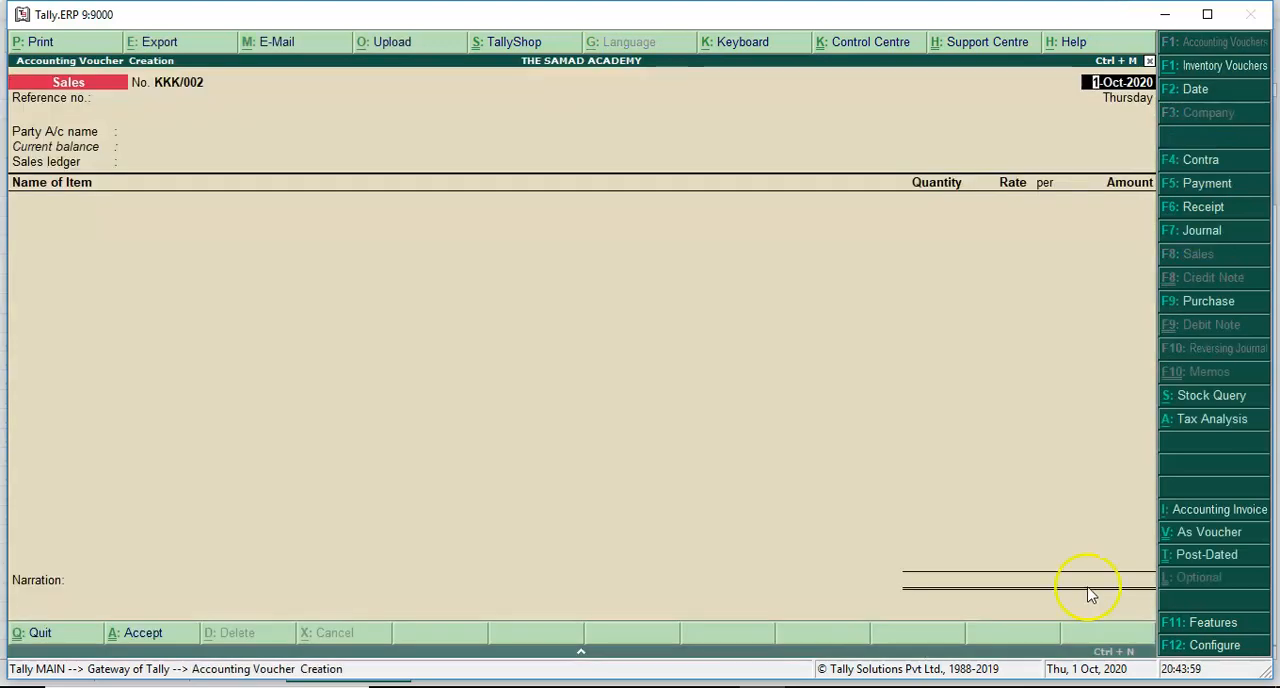
click(1203, 208)
key(Return)
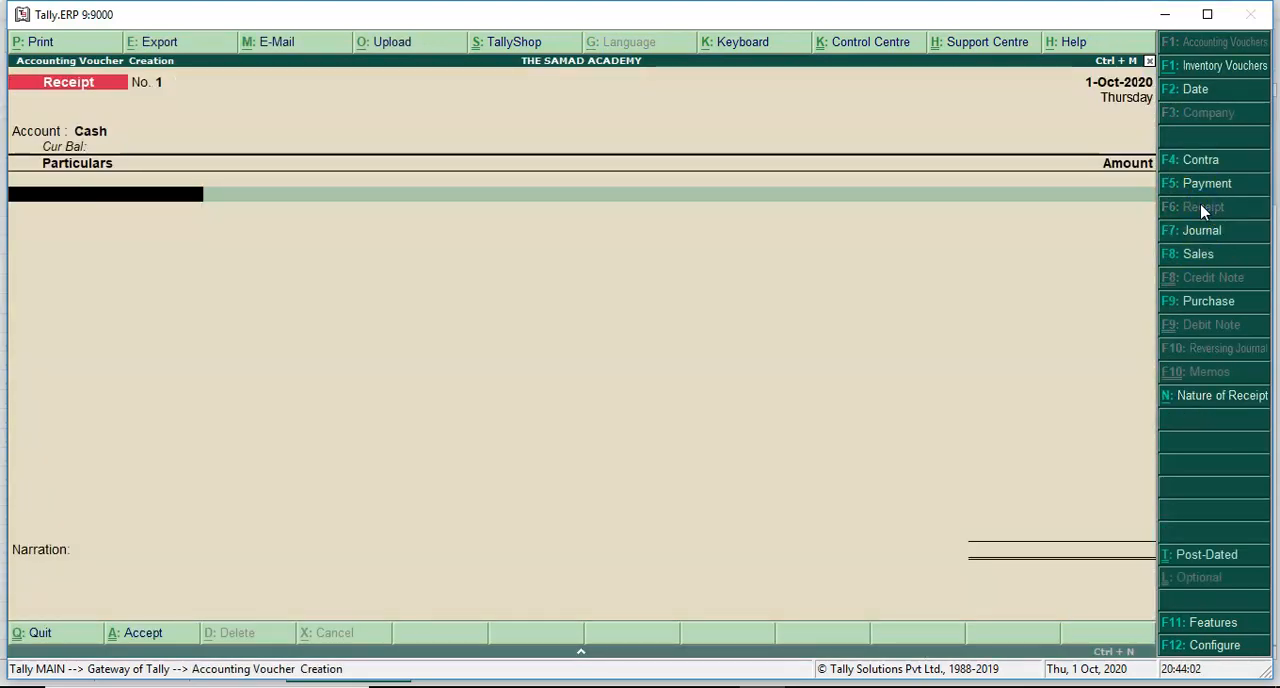
- Record the receipt of 76,70,000.00 from Mayank Traders Pvt Ltd against bill KKK/001, accept it and quit voucher creation
key(Down)
key(Down)
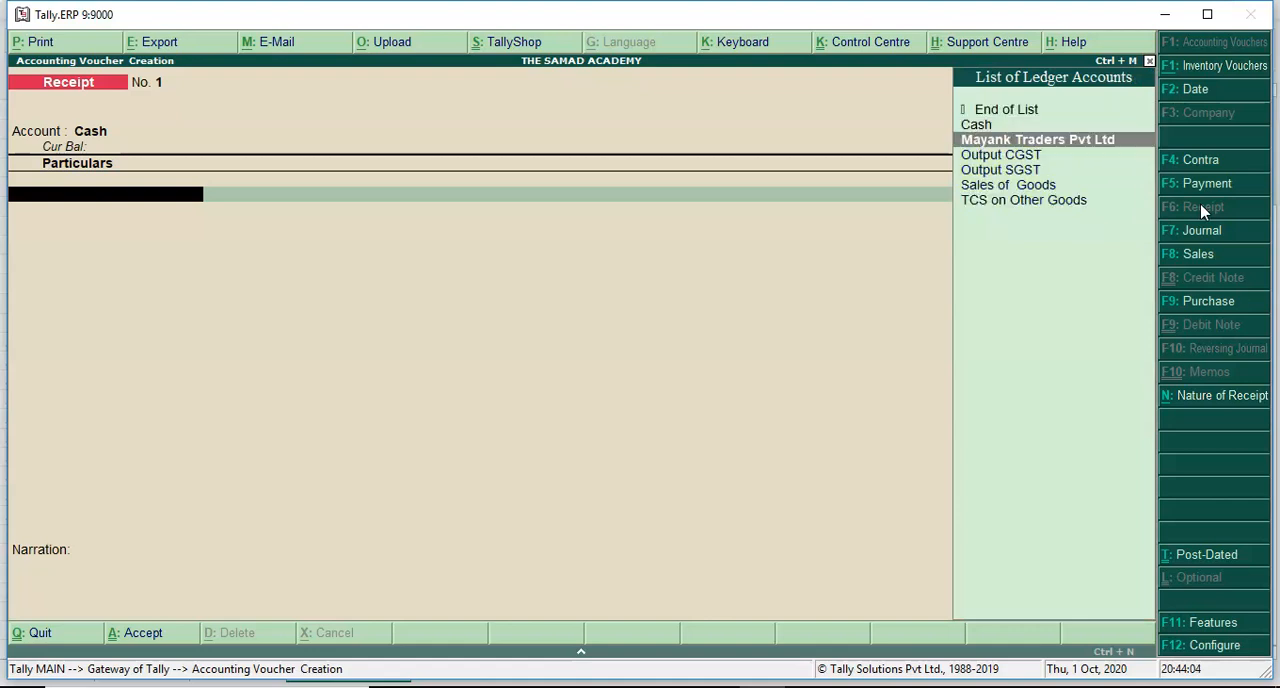
key(Return)
key(Return)
key(Return)
key(Return)
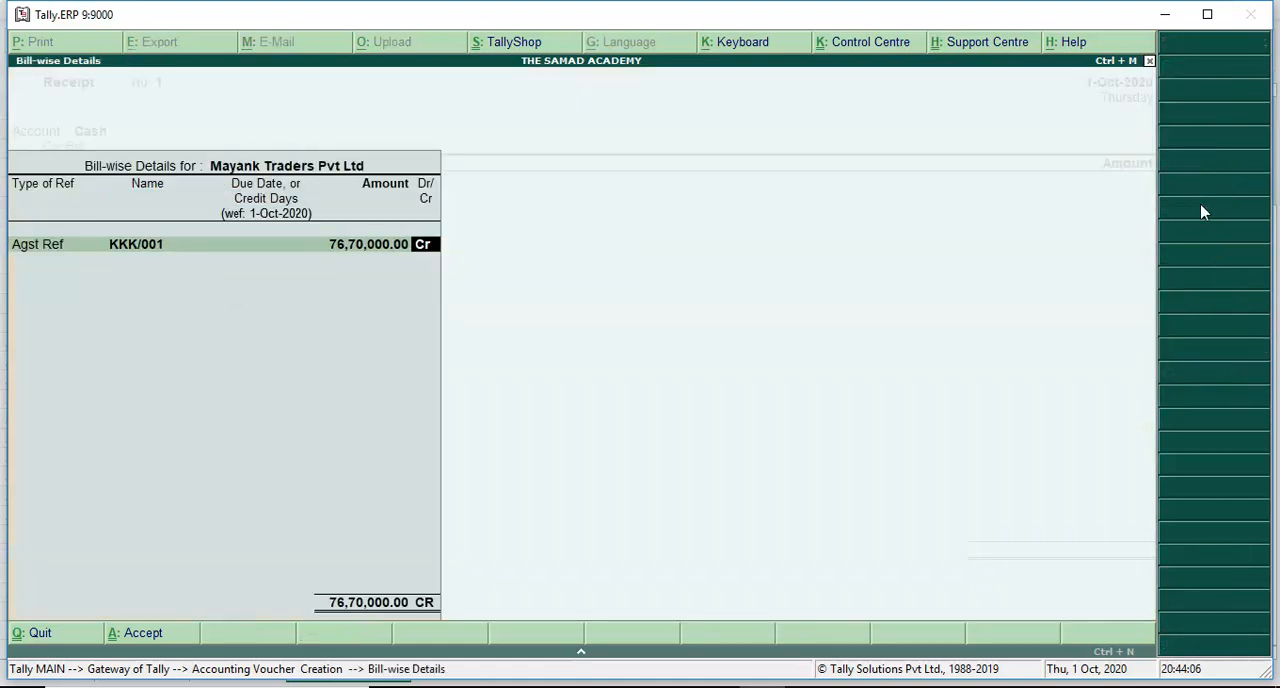
key(Return)
key(Return)
key(Return)
key(Return)
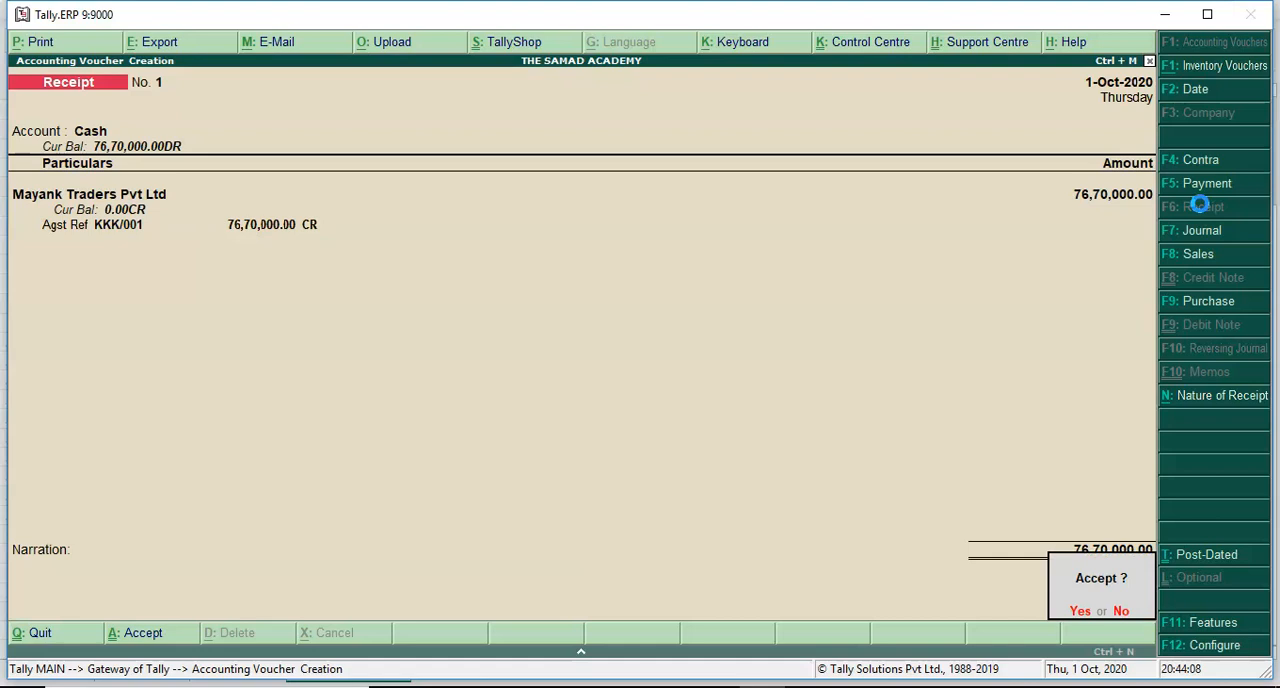
key(Return)
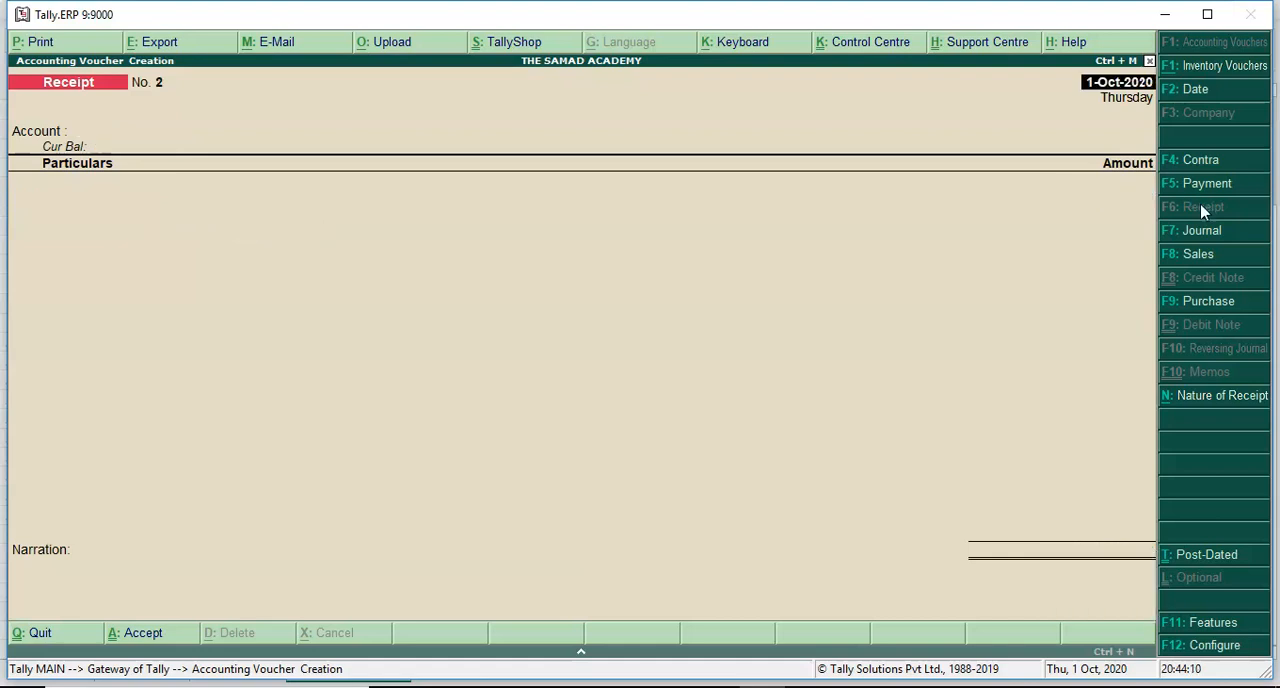
key(Escape)
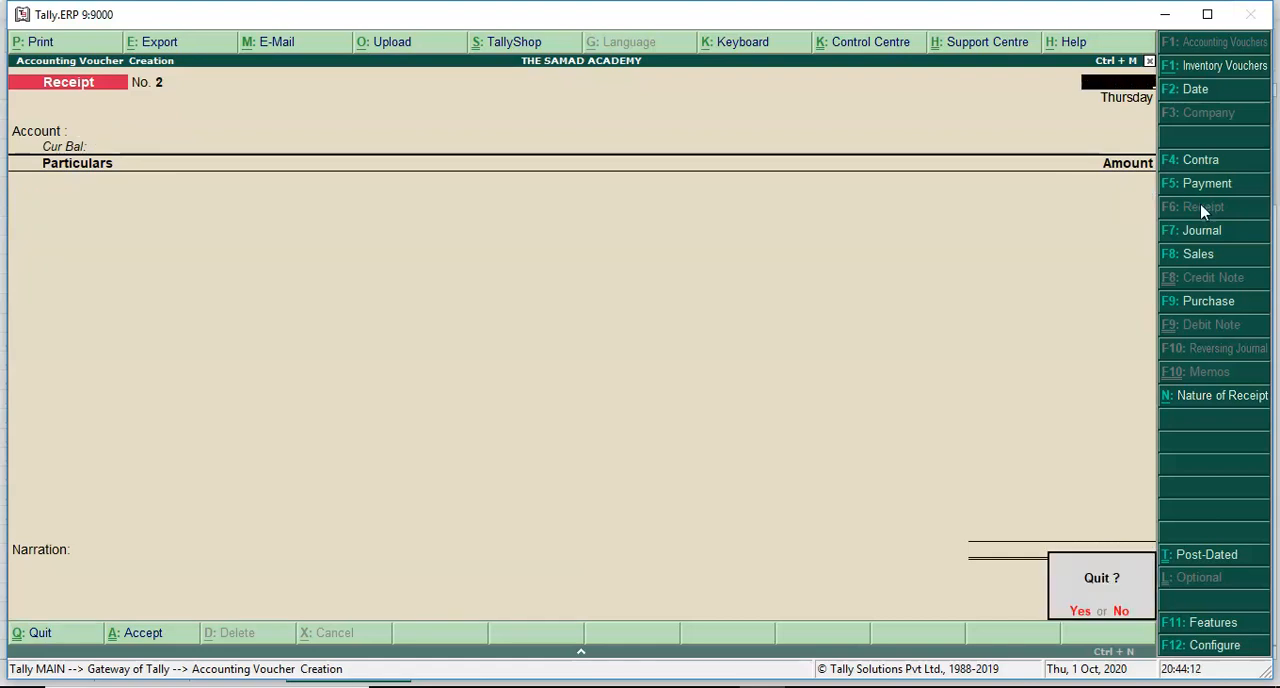
key(Return)
key(Down)
key(Down)
key(Down)
key(Down)
key(Down)
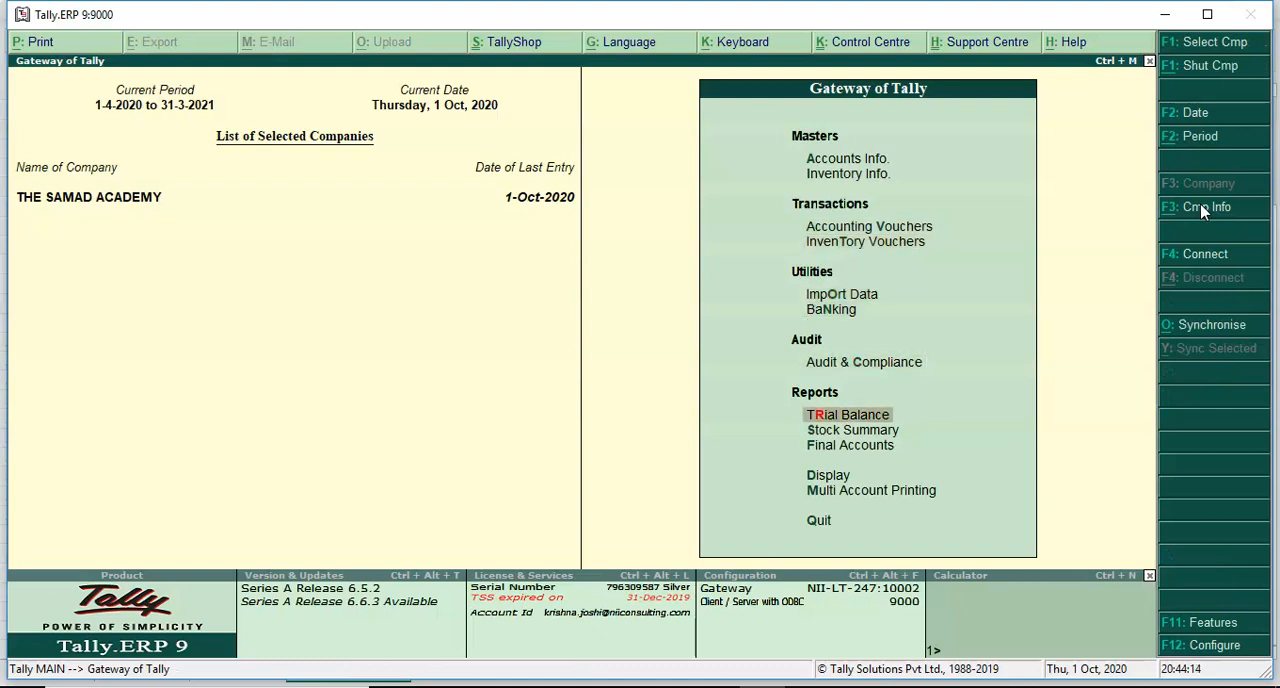
key(d)
key(Down)
key(Down)
key(Down)
key(Down)
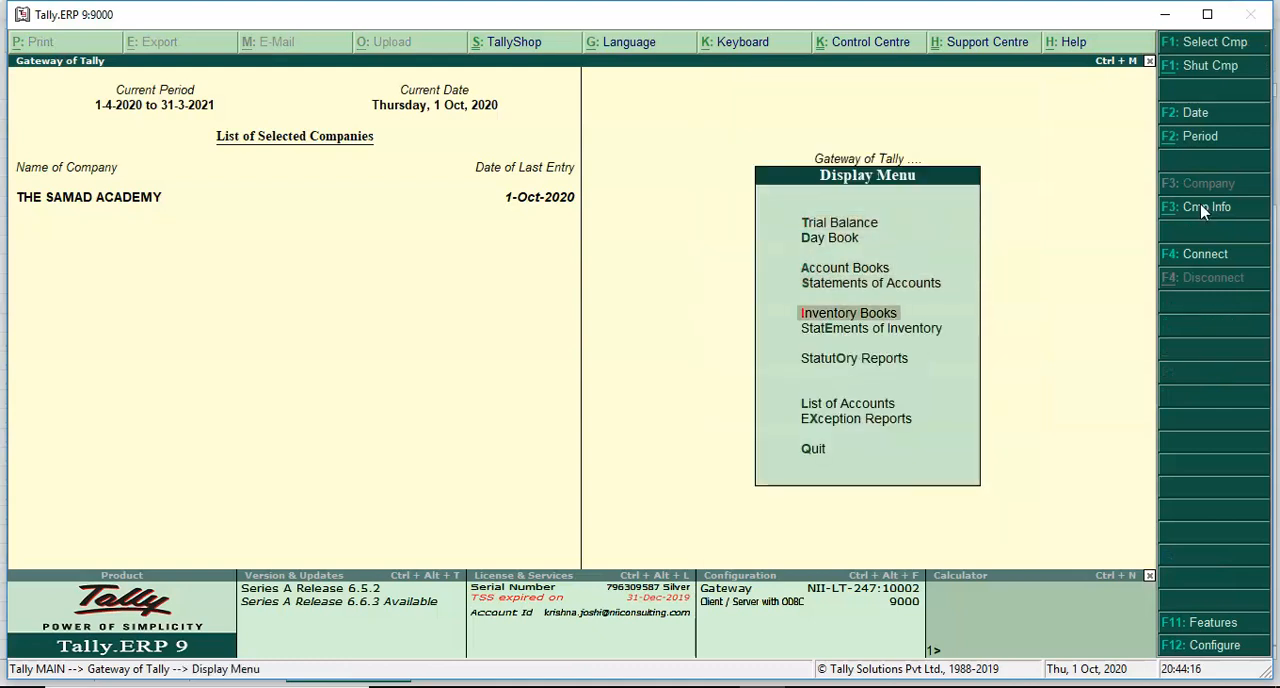
key(Down)
key(Up)
- Open the Receipts and Payments report under Final Accounts and drill down from Current Assets to the Sundry Debtors receipts
key(Up)
key(Up)
key(Up)
key(Escape)
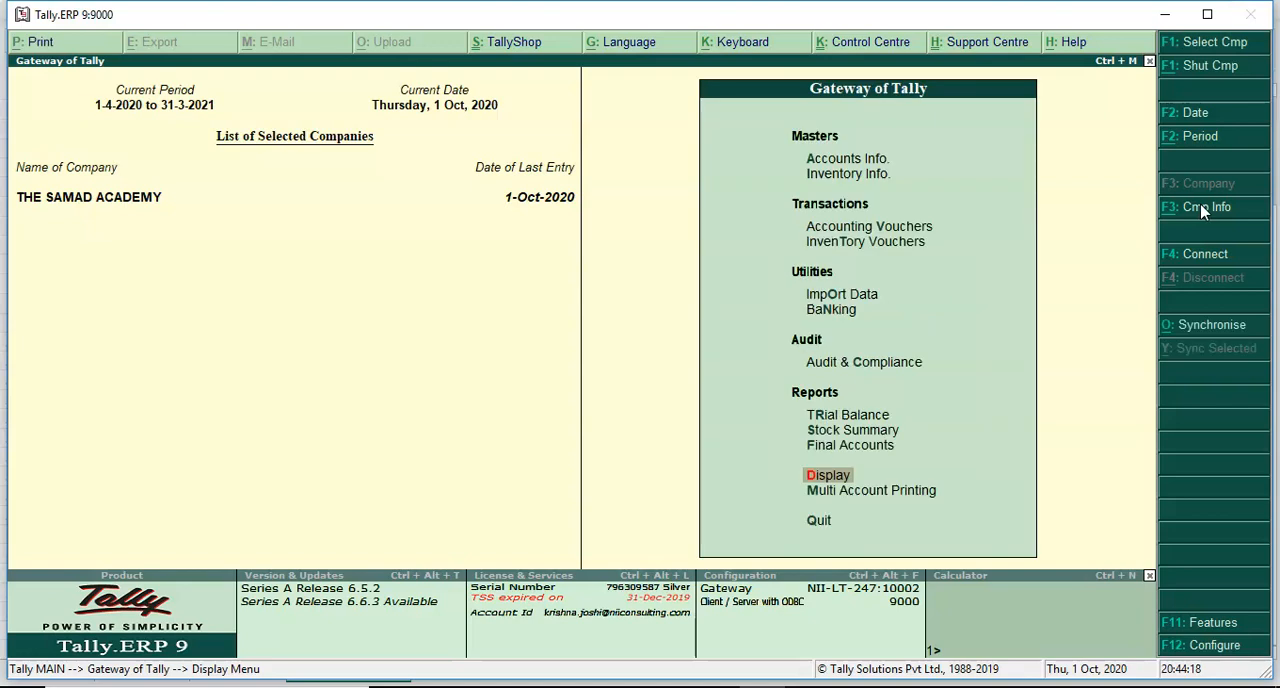
key(Up)
key(Up)
key(Down)
key(Return)
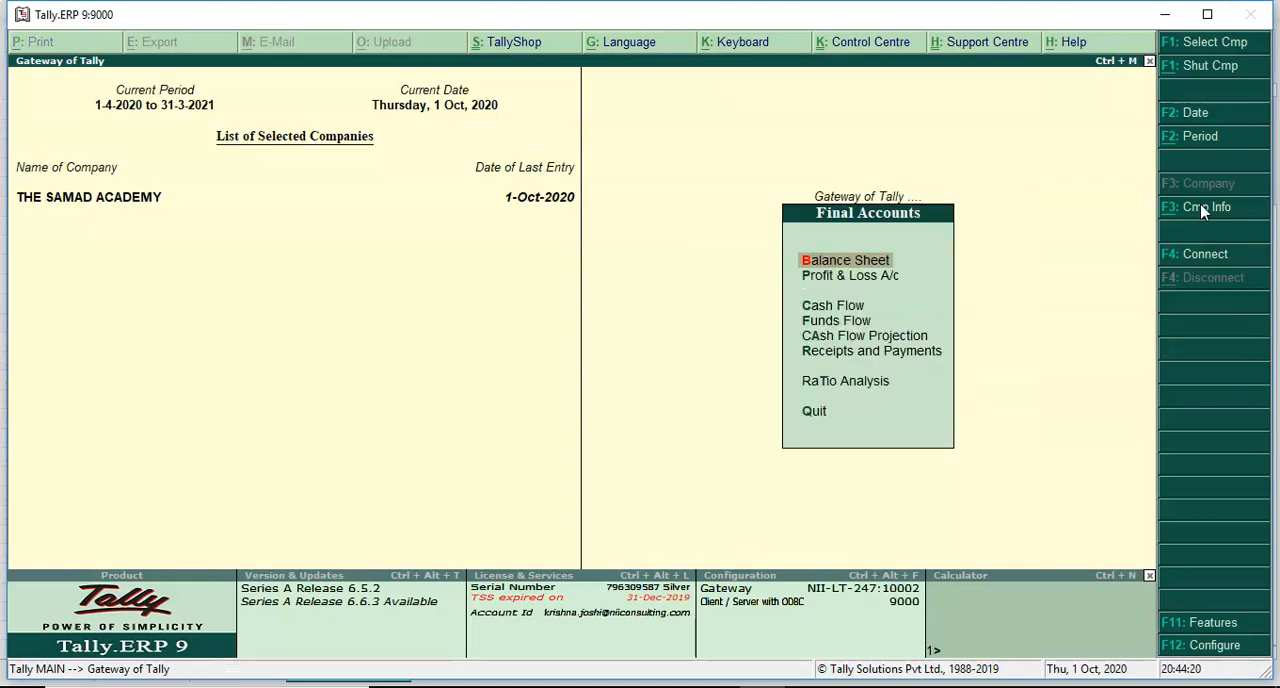
key(Up)
key(Up)
key(Up)
key(Up)
key(Down)
key(Return)
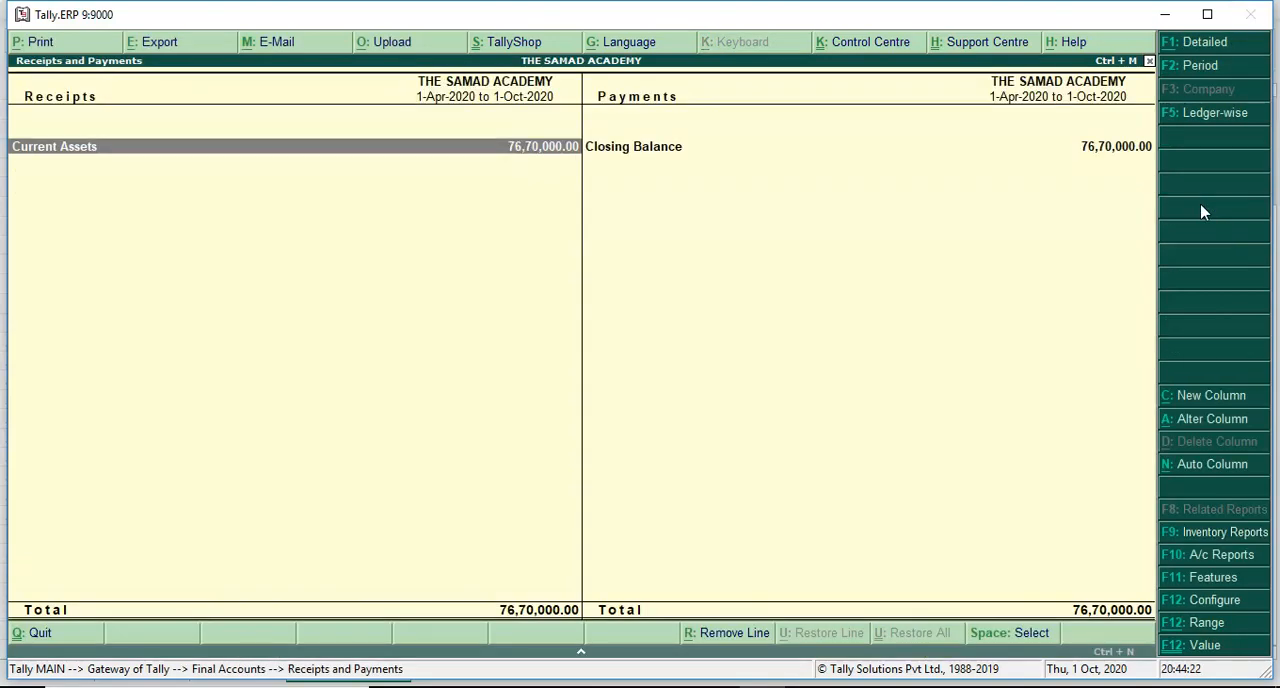
key(Return)
key(Return)
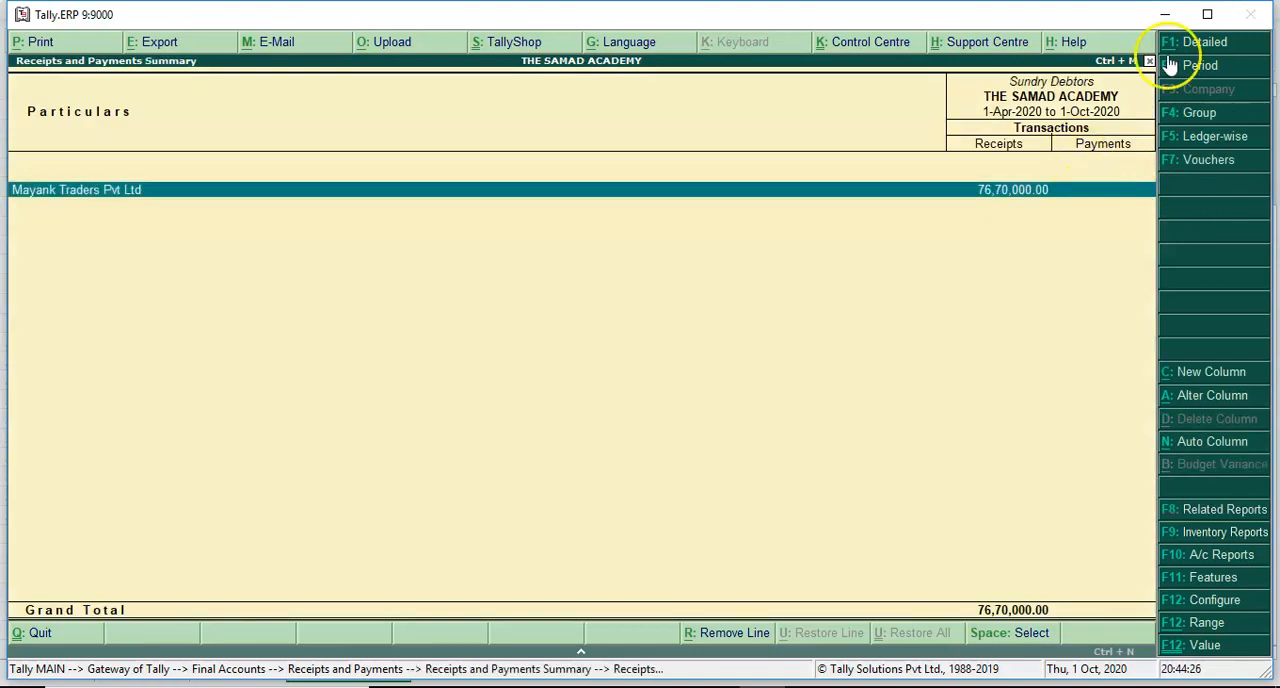
- Set the period of the Sundry Debtors receipts report to 1-Oct-2020 to 31-Oct-2020
click(1195, 68)
text(octr)
key(BackSpace)
key(Return)
text(oct)
key(Return)
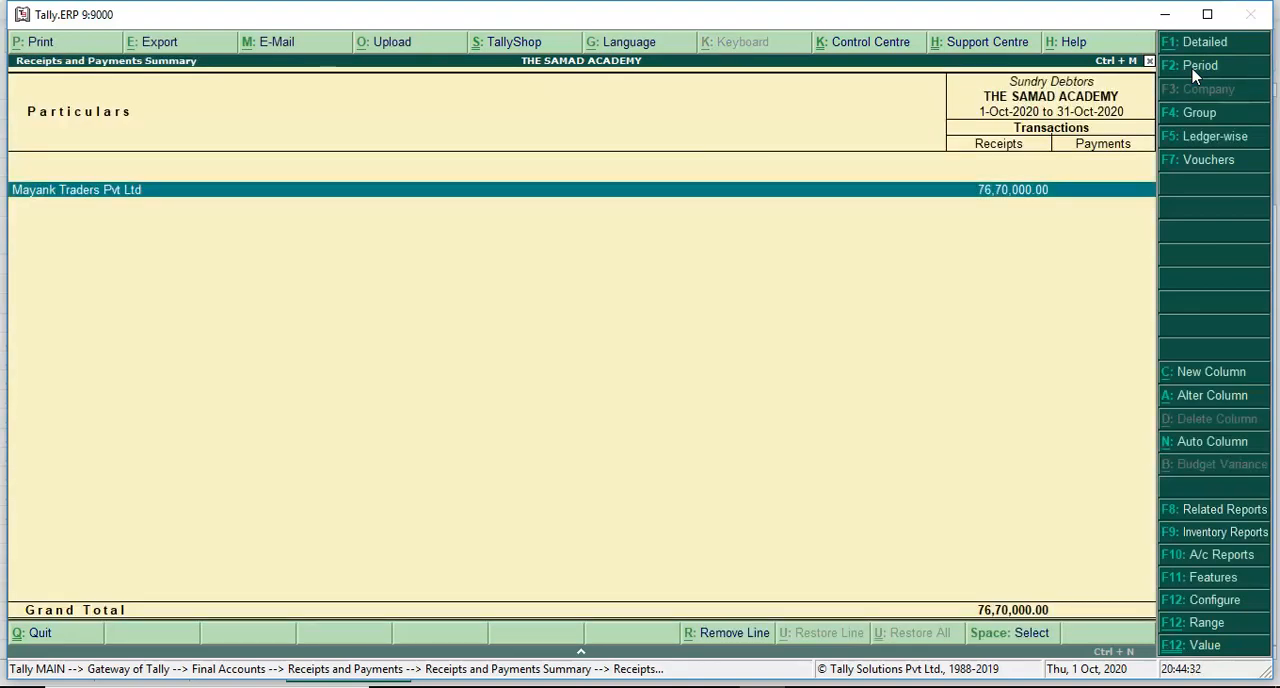
- Leave the receipts and payments reports and start a new journal voucher dated 1-Oct-2020
key(Escape)
key(Escape)
key(Escape)
key(Escape)
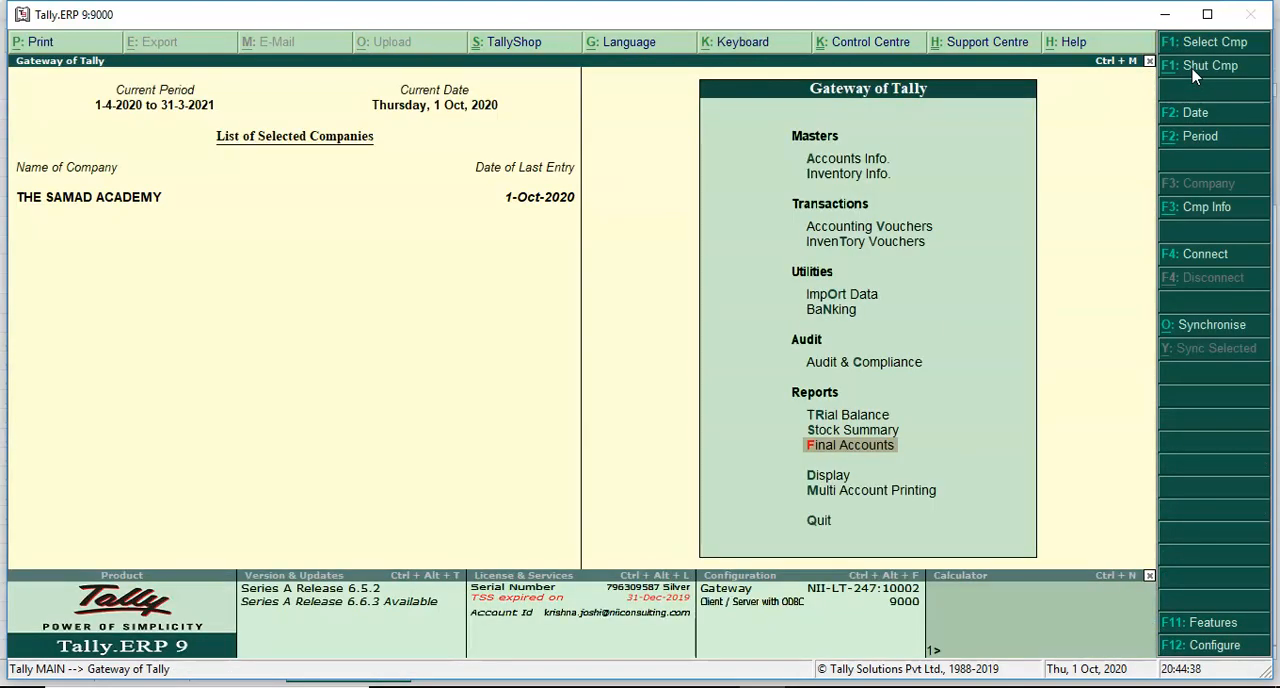
key(Down)
key(Down)
key(Down)
key(Down)
key(Down)
key(Down)
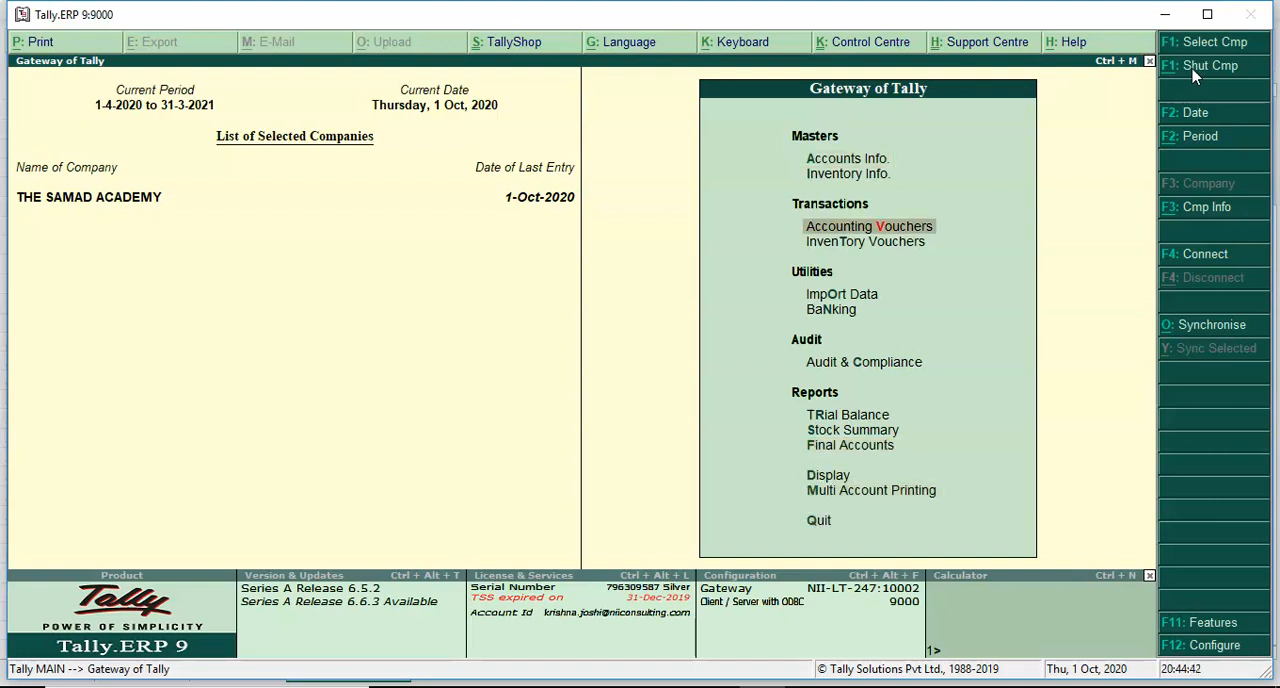
key(Return)
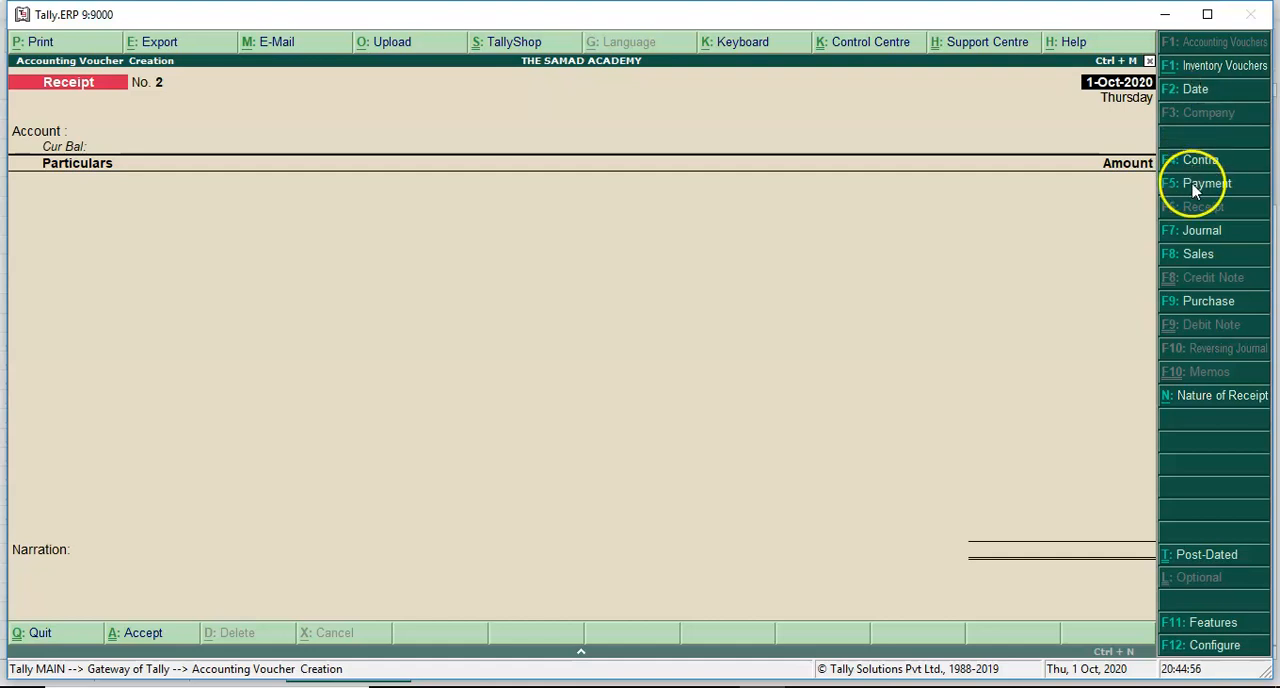
click(1195, 232)
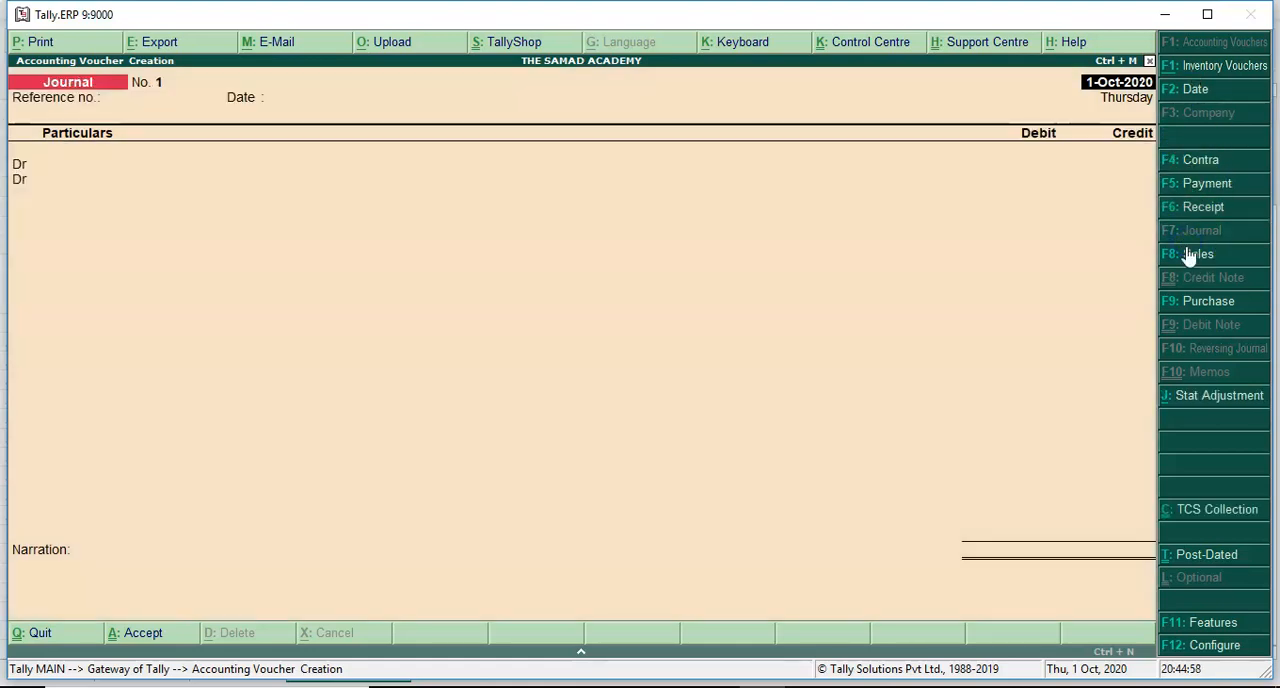
- Fill the journal through TCS Collection till 1-Oct-2020 for Mayank Traders Pvt Ltd, with TCS on Other Goods as nature of goods and duty ledger
click(1199, 521)
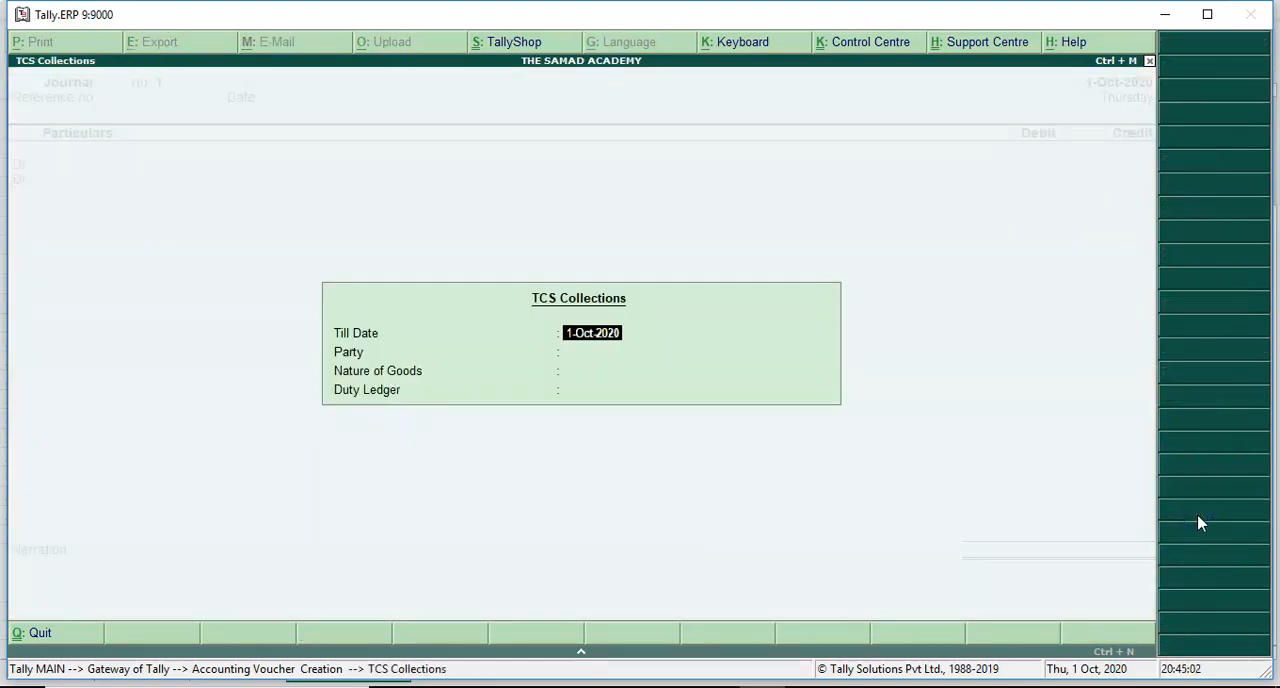
key(Return)
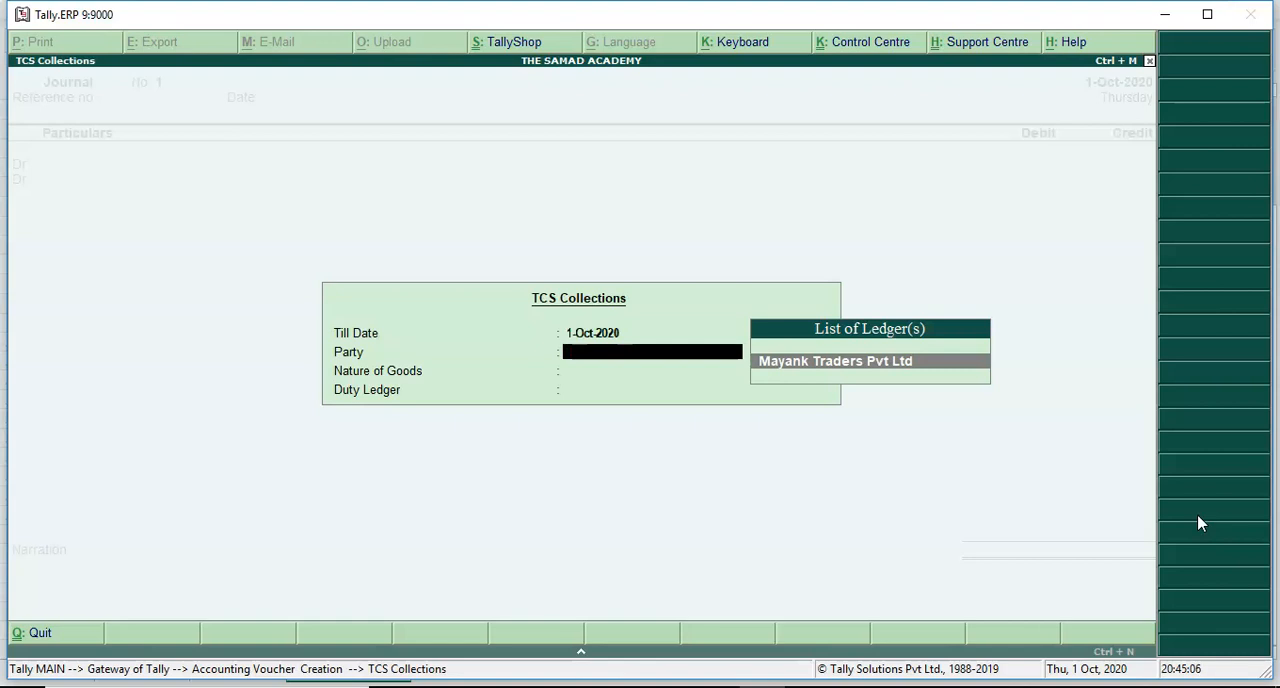
key(Return)
key(Return)
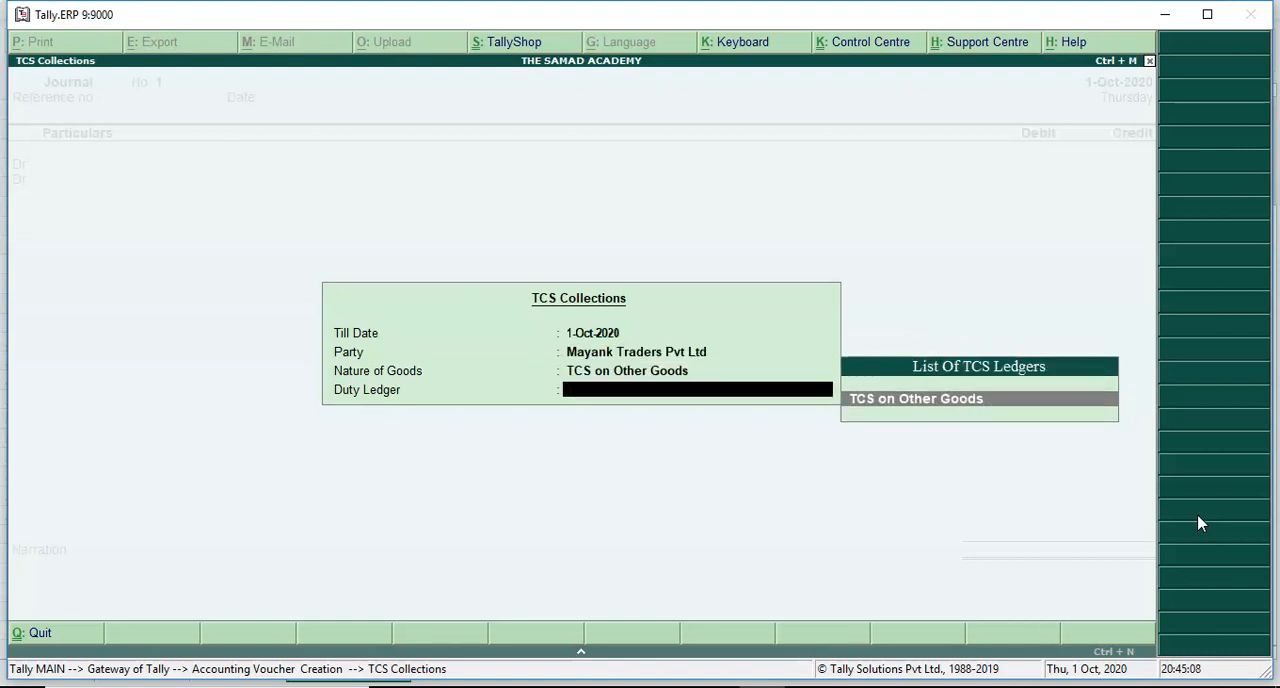
key(Return)
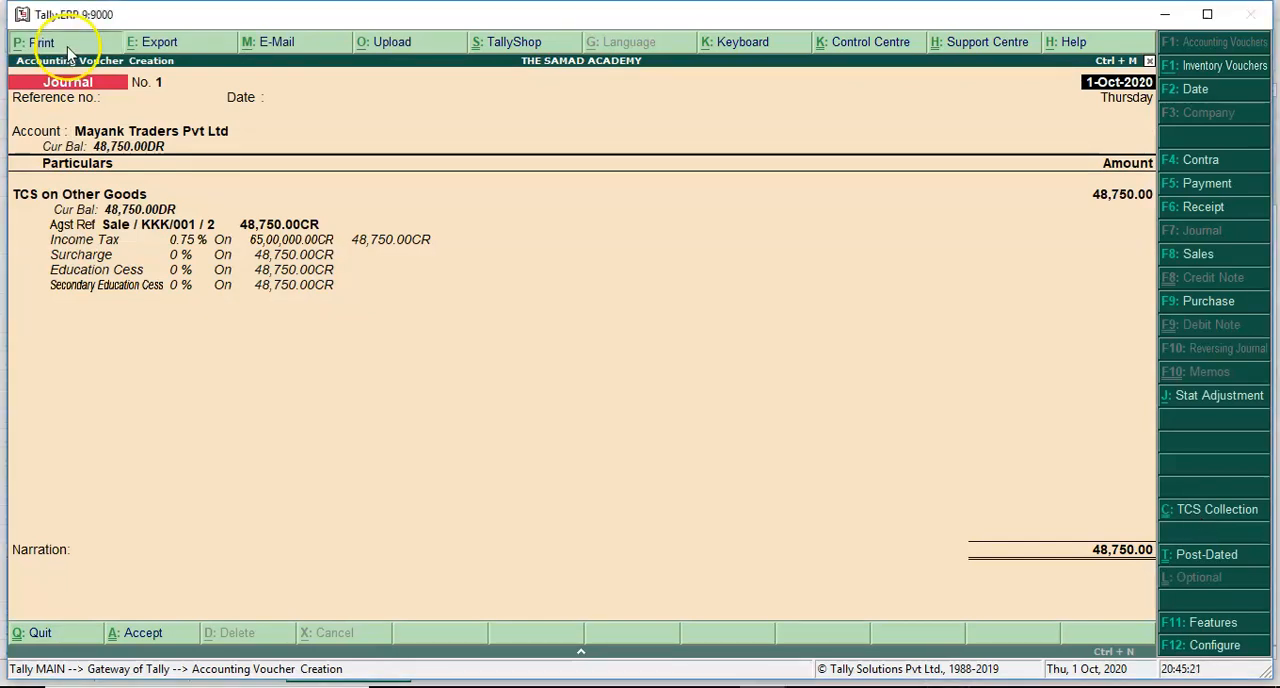
- Start printing the journal voucher and set the report title to Debit Note and the sub-title to TCS on Sales
click(40, 42)
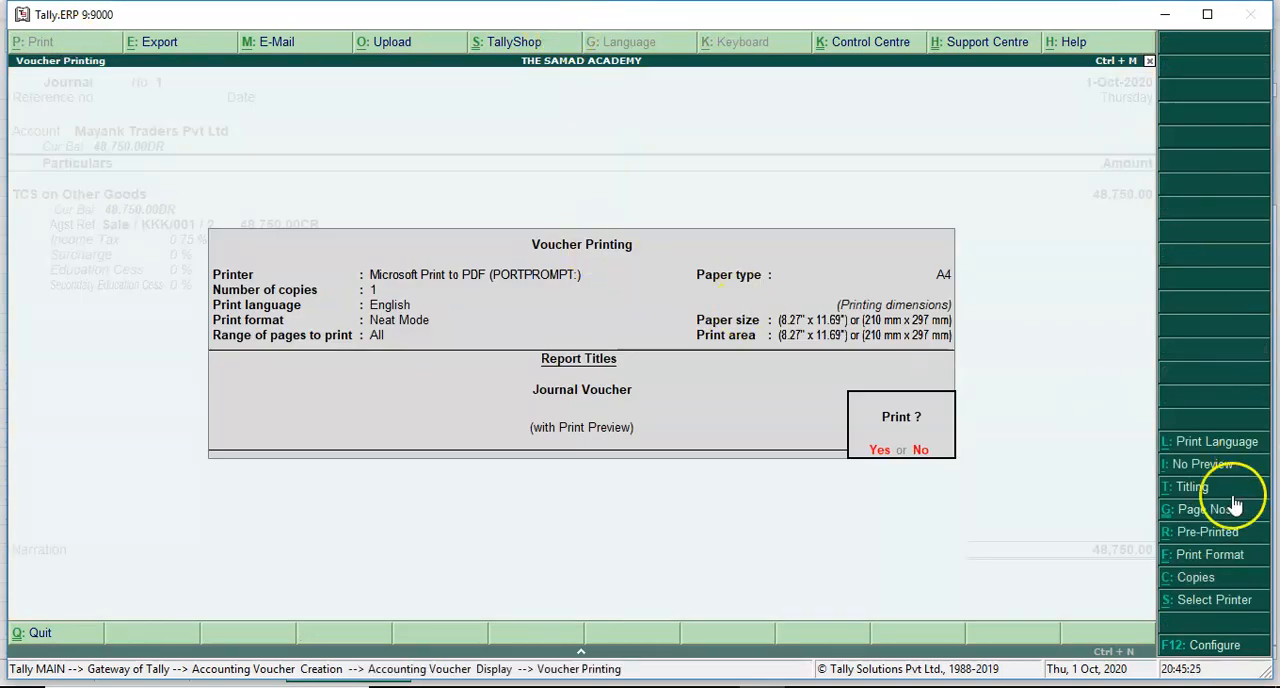
click(1191, 497)
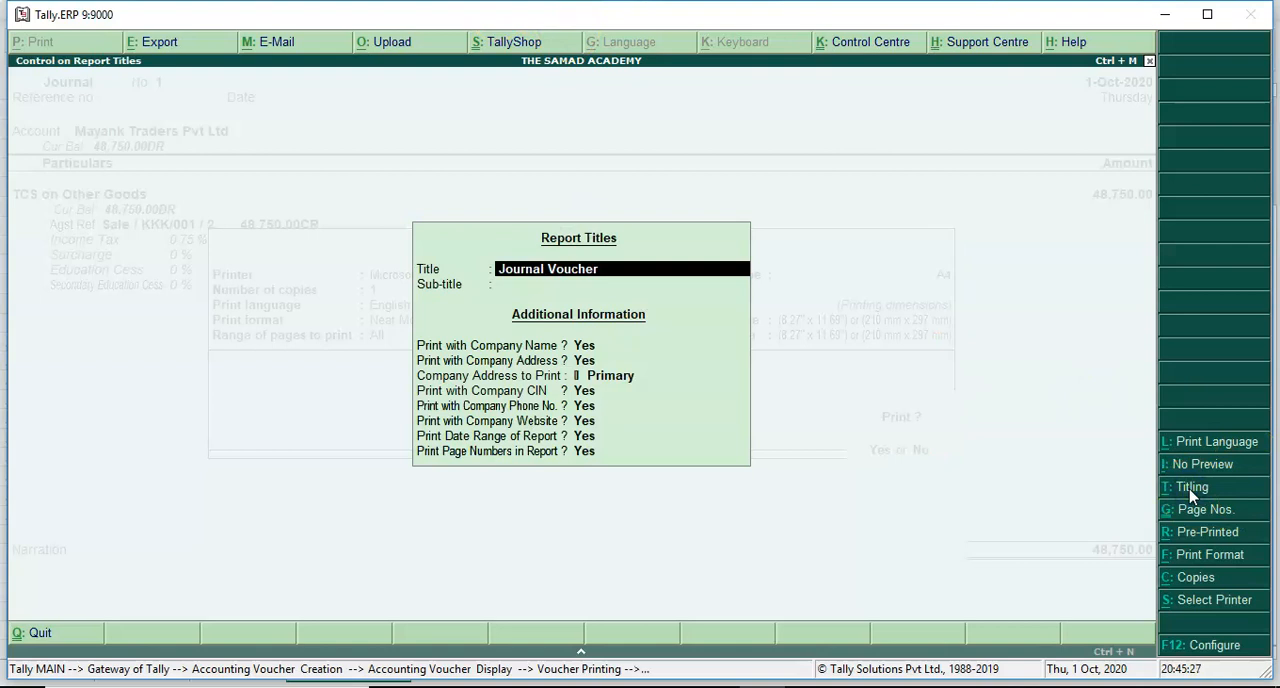
text(Debit Note)
key(Return)
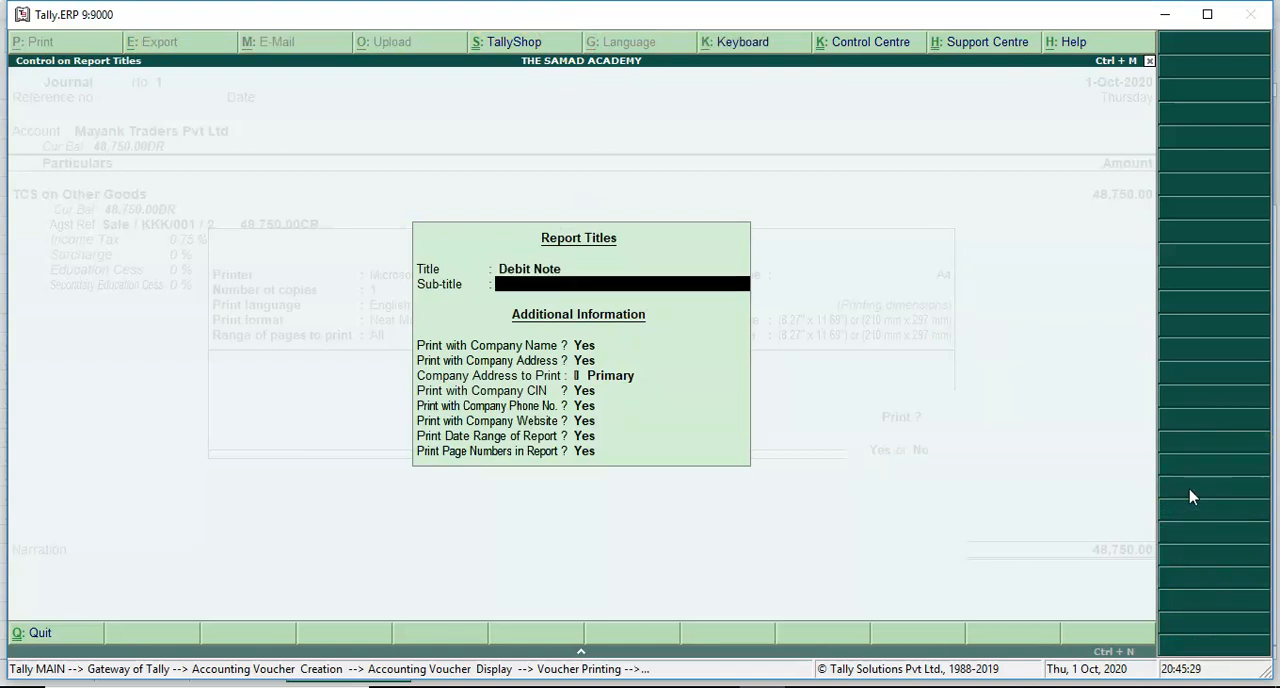
text(TCS on Sales)
key(Return)
key(Return)
key(Return)
key(Return)
key(Return)
key(Return)
key(Return)
key(Return)
key(Return)
key(Return)
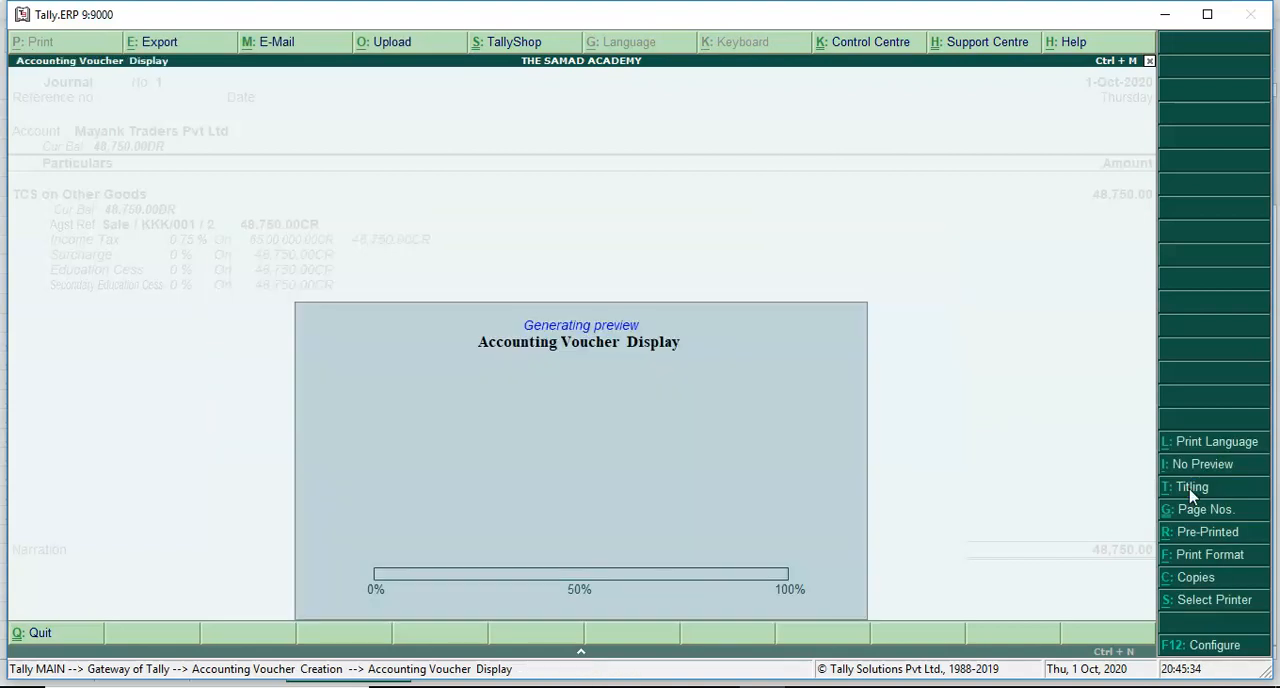
- Close the debit note print preview and save the journal voucher without a narration
click(736, 592)
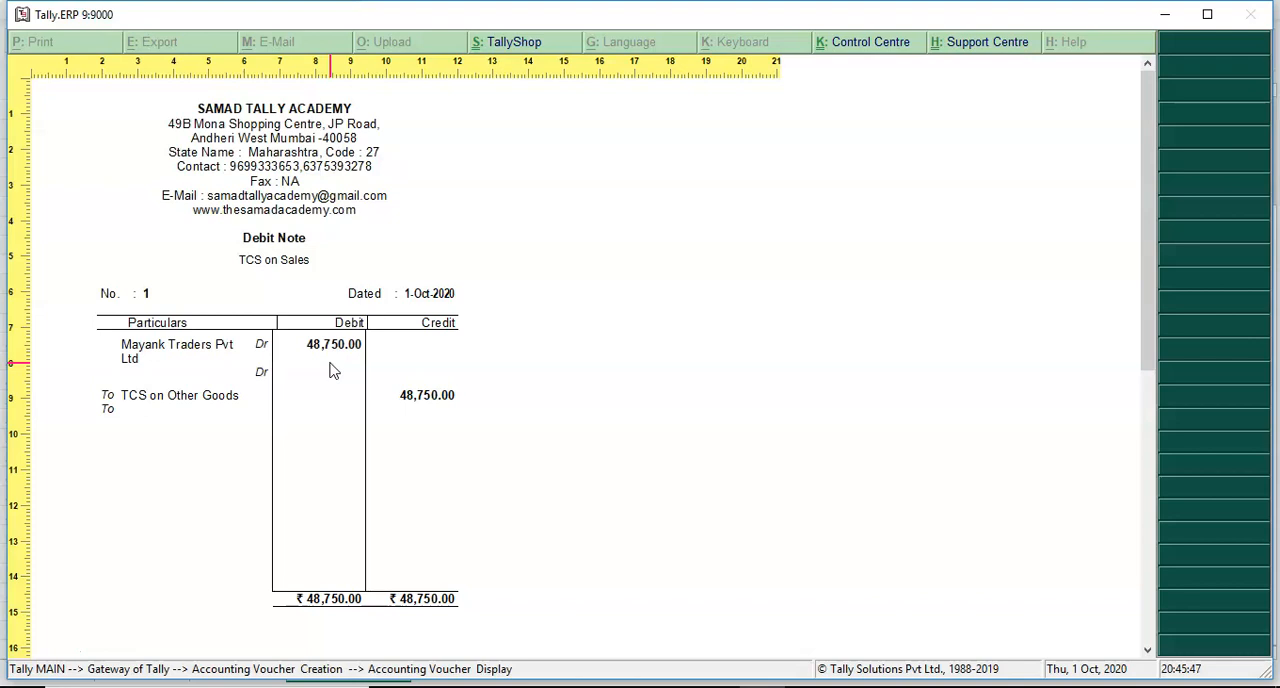
key(Escape)
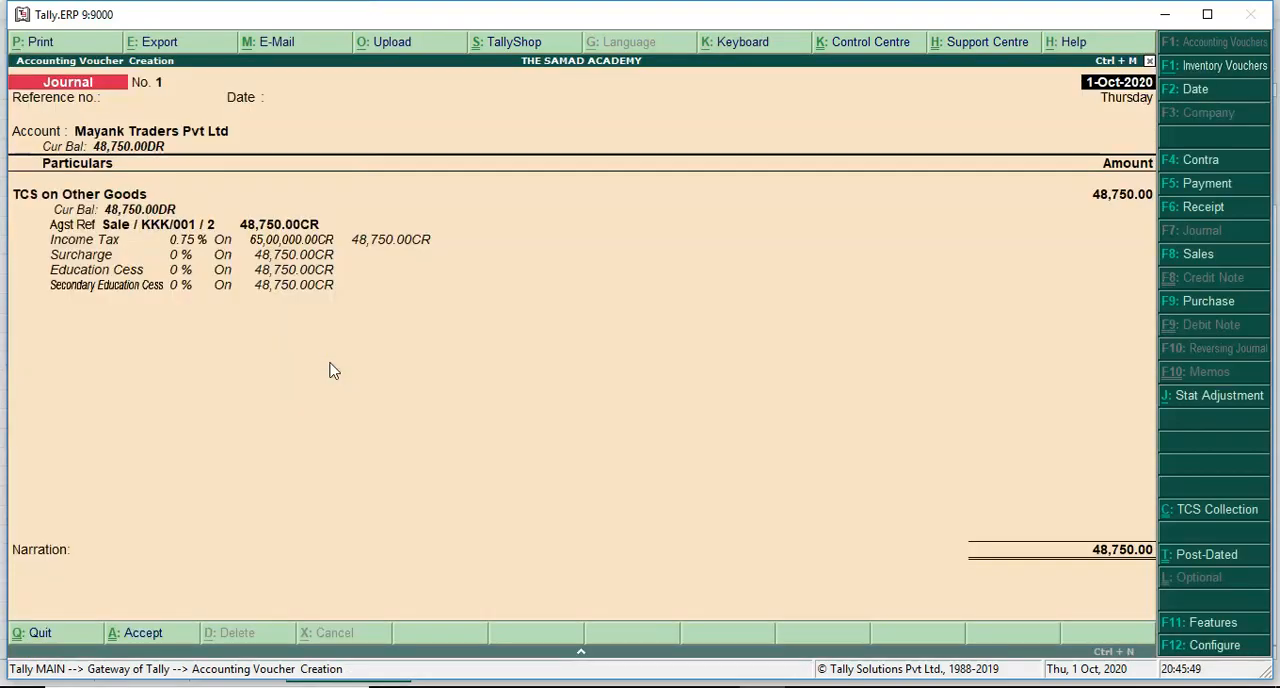
click(38, 576)
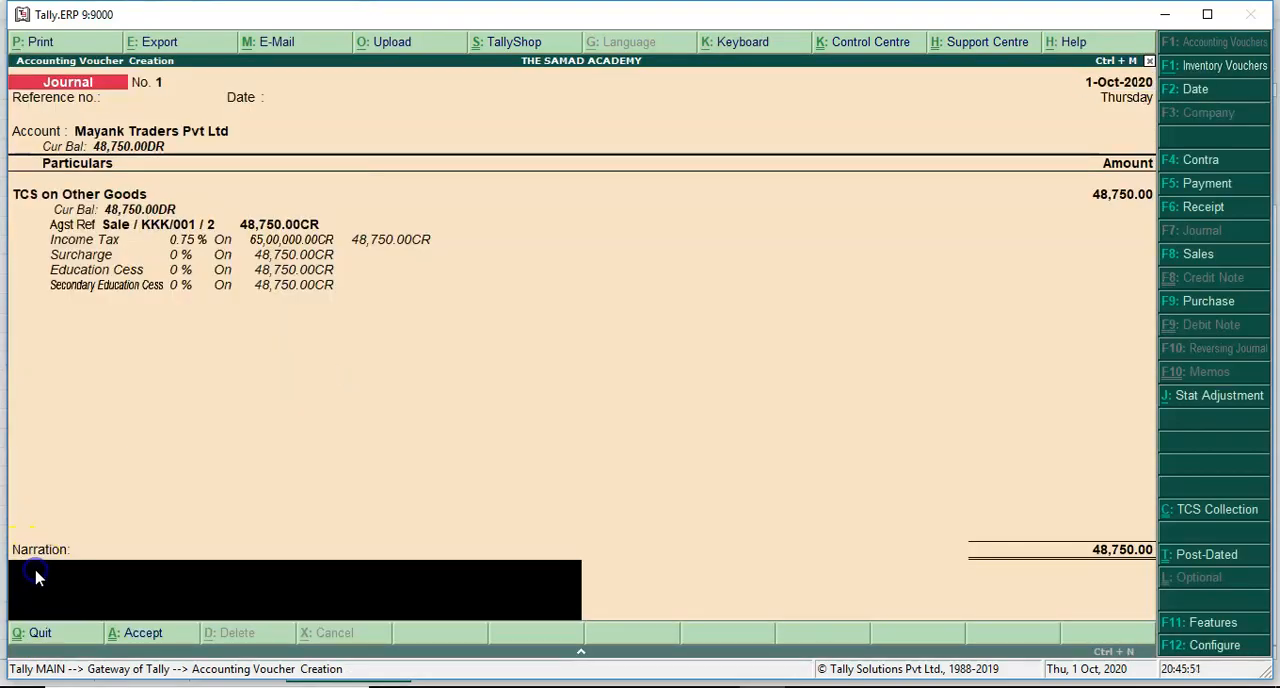
key(Return)
key(Return)
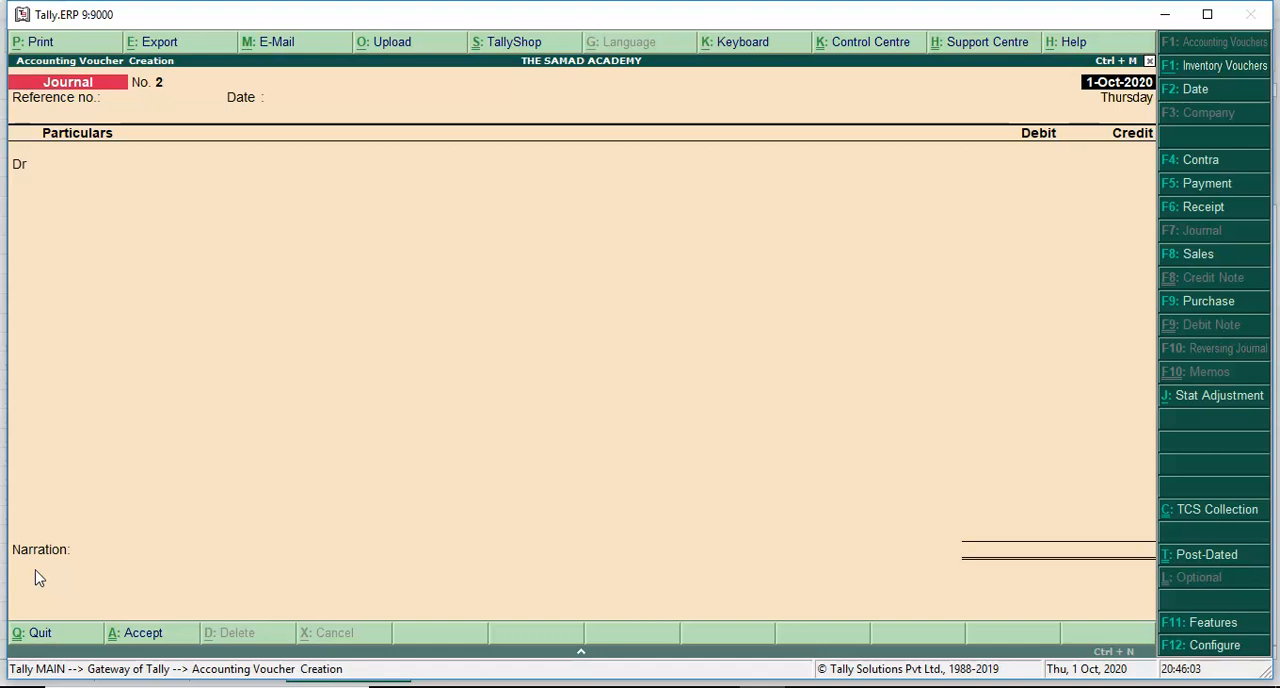
- Leave voucher entry and open the Form 27 EQ statutory report for TCS to examine the collection details
key(Escape)
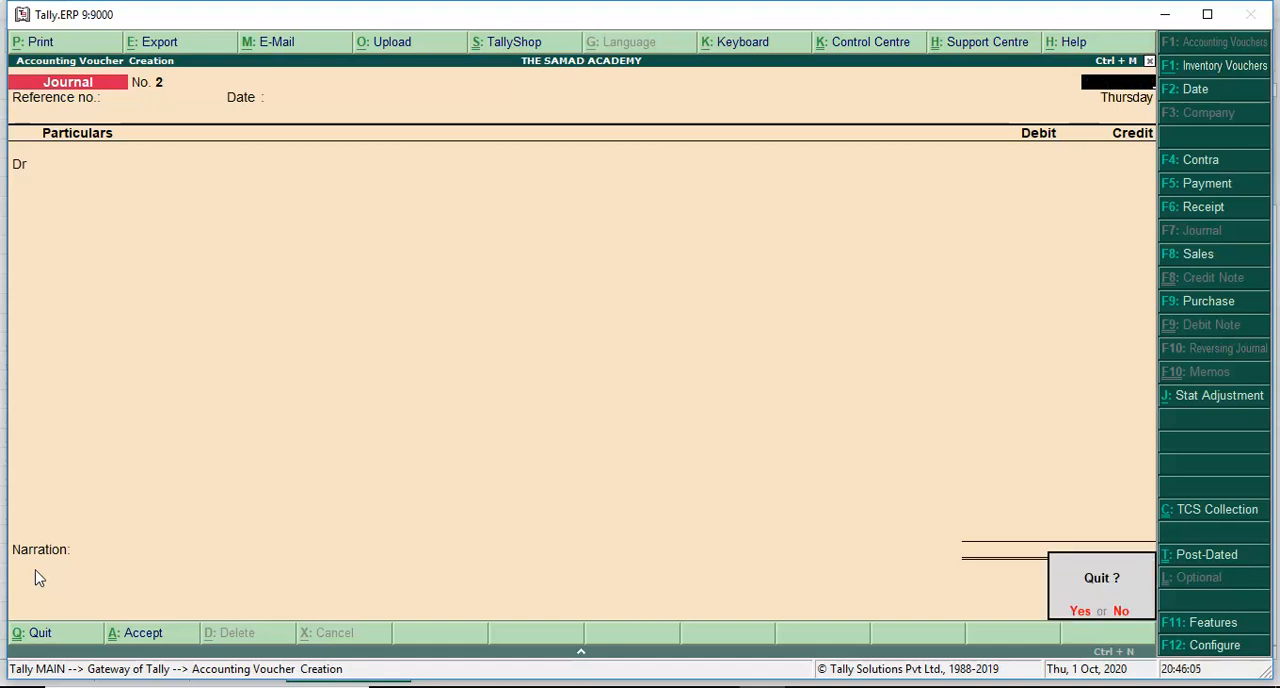
key(y)
key(d)
key(u)
key(Down)
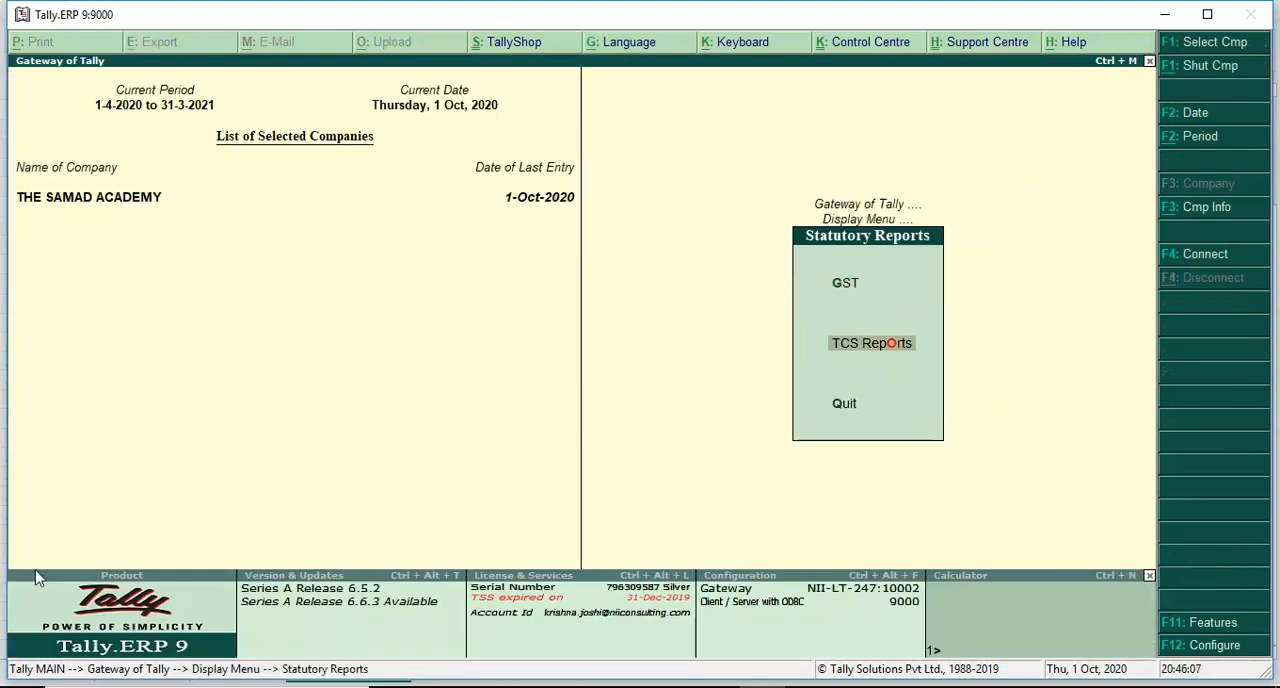
key(Return)
key(Return)
key(Down)
key(Down)
key(Down)
key(Down)
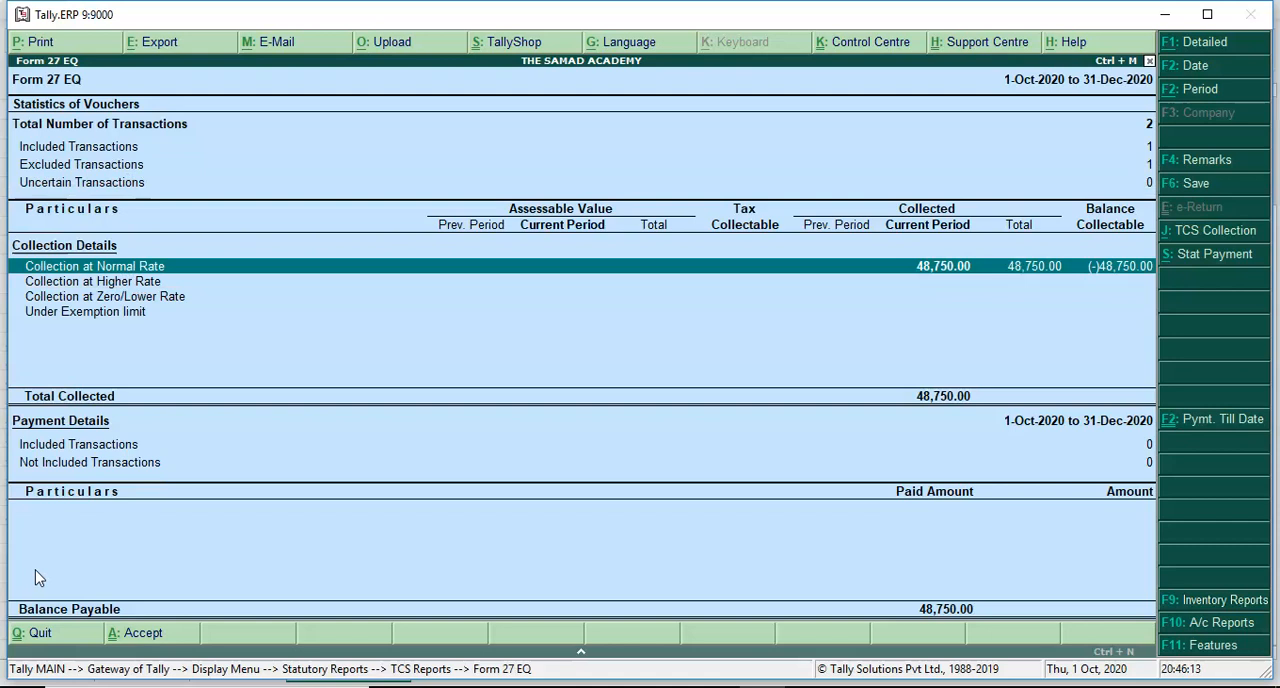
- Close the Form 27 EQ report and return to accounting voucher creation
key(Escape)
key(Escape)
key(Escape)
key(Escape)
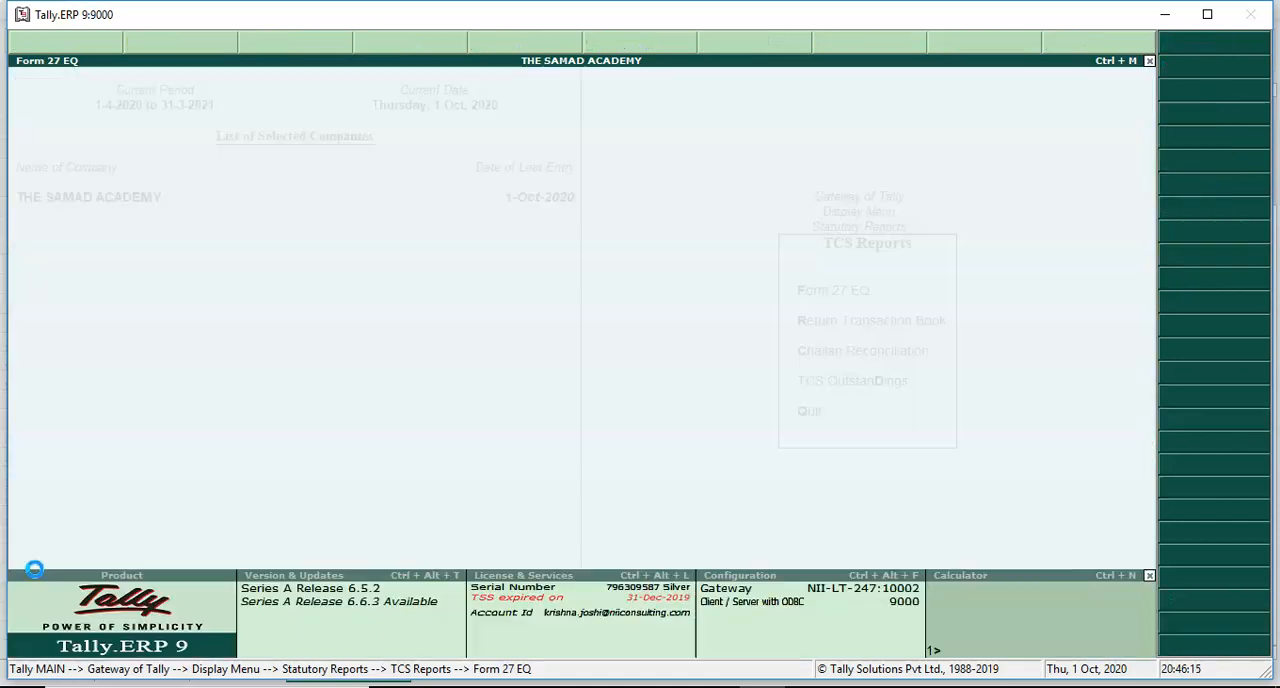
key(Down)
key(Down)
key(Down)
key(Down)
key(Down)
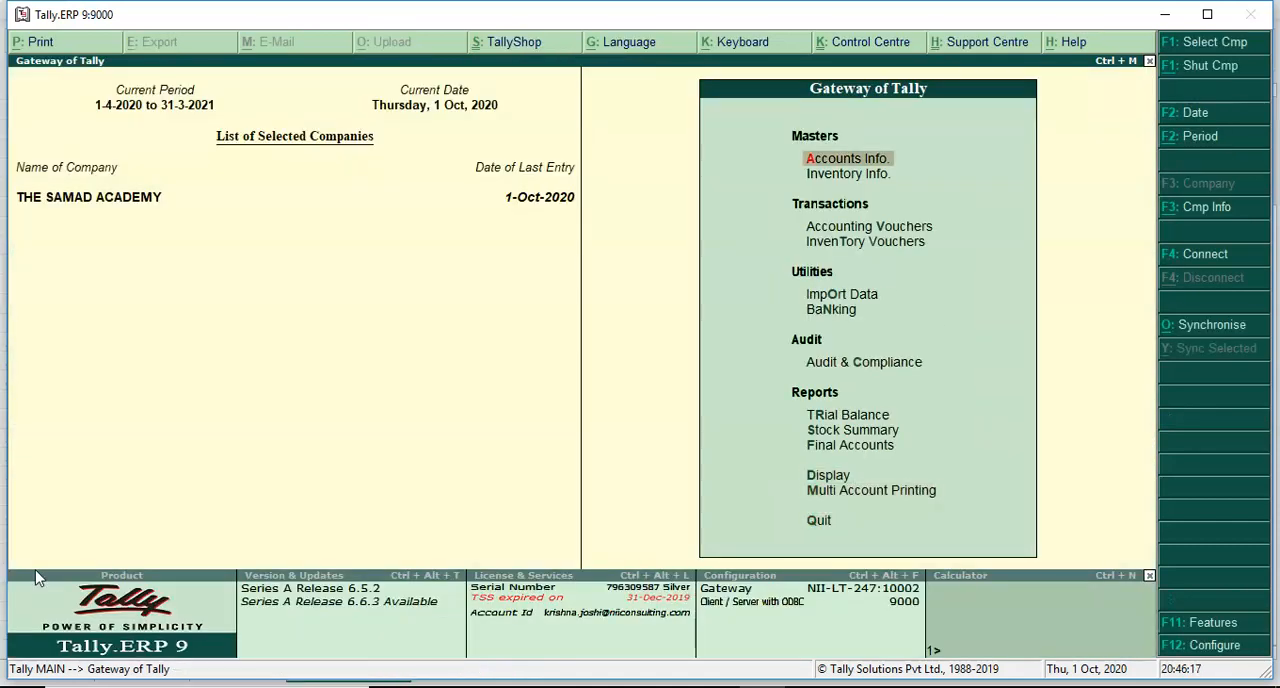
key(Return)
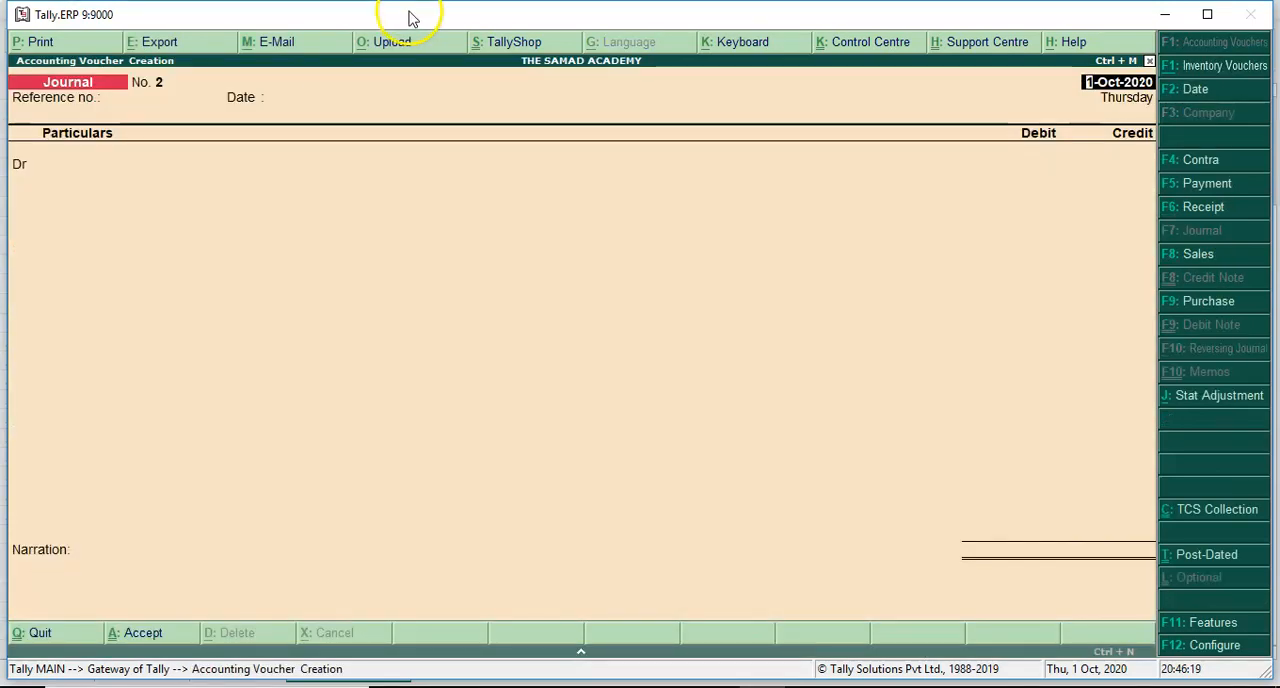
- Set the voucher date to 7-Nov-2020 and change the voucher type to Payment
click(1200, 90)
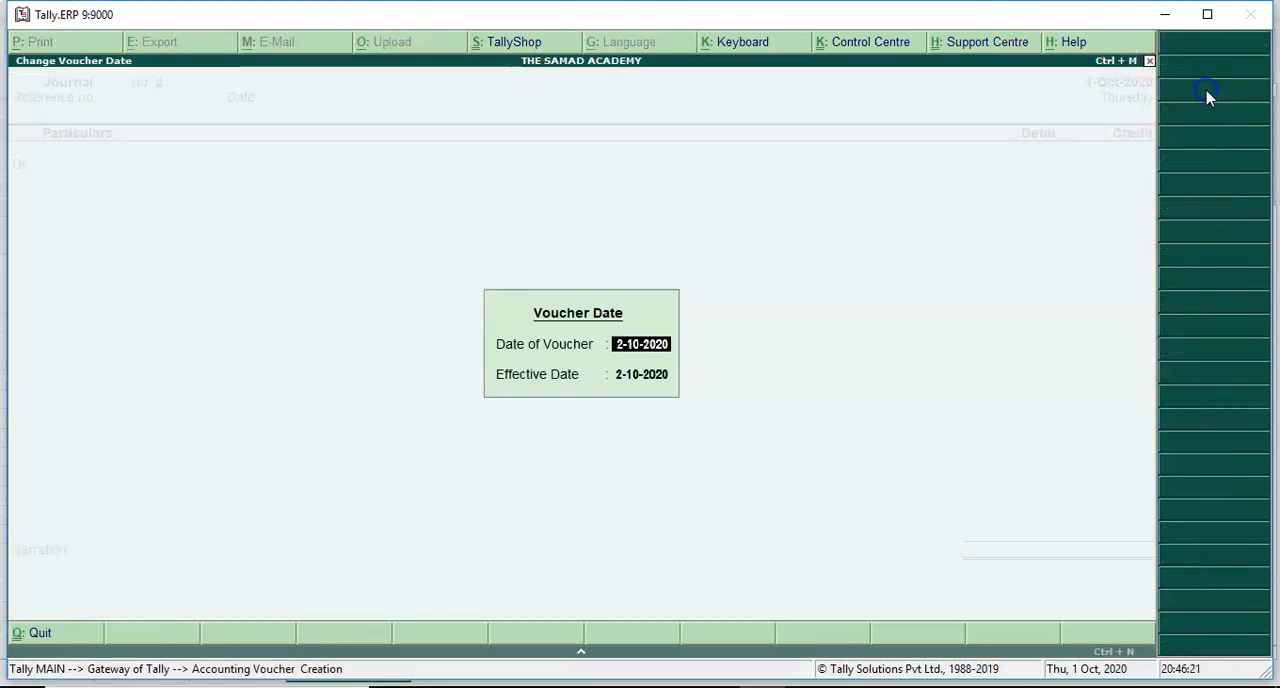
text(7.)
text(1)
key(BackSpace)
text(11)
key(Return)
key(Return)
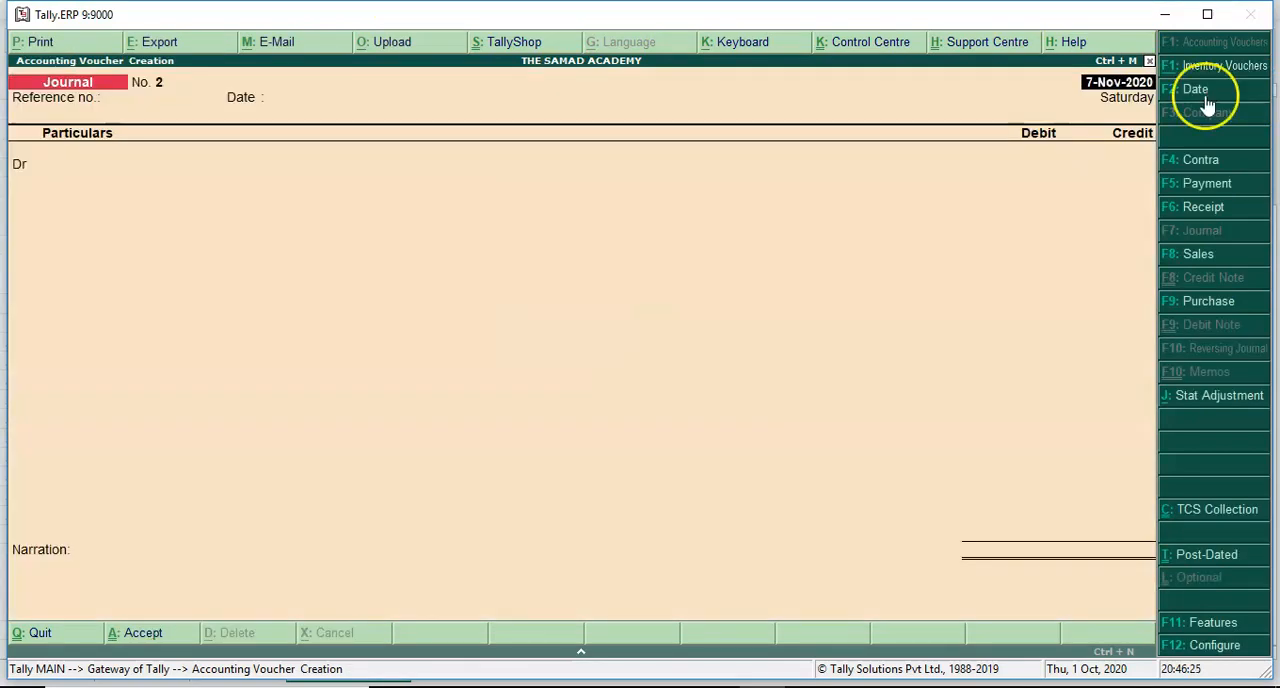
click(1200, 186)
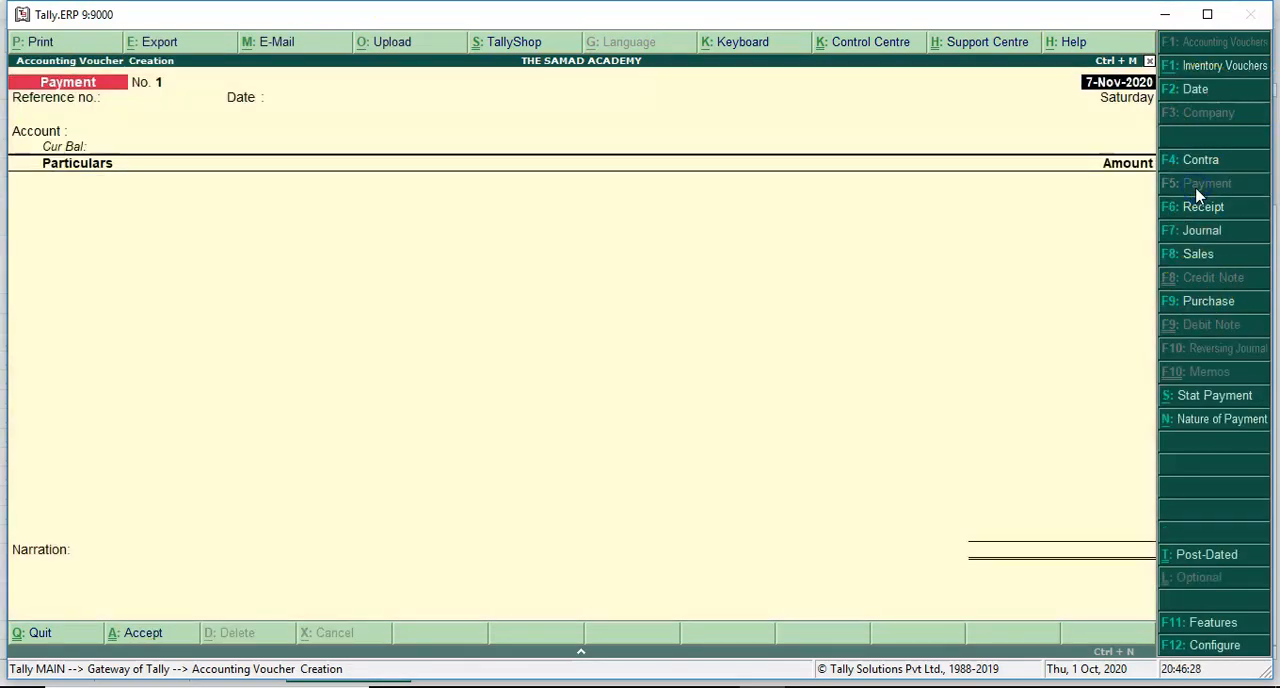
- Start a statutory payment for TCS, keeping the period 1-Oct-2020 to 31-Oct-2020, collected till 31-10-2020, and choose section 206
click(1192, 400)
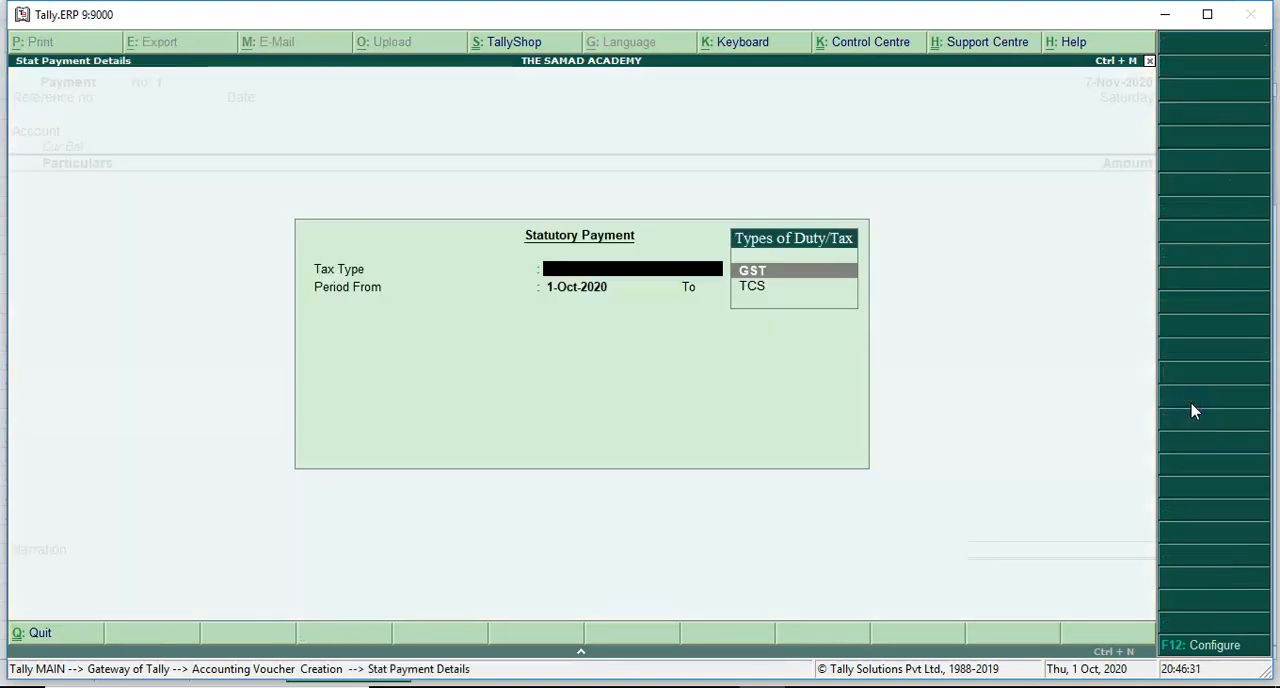
key(Down)
key(Return)
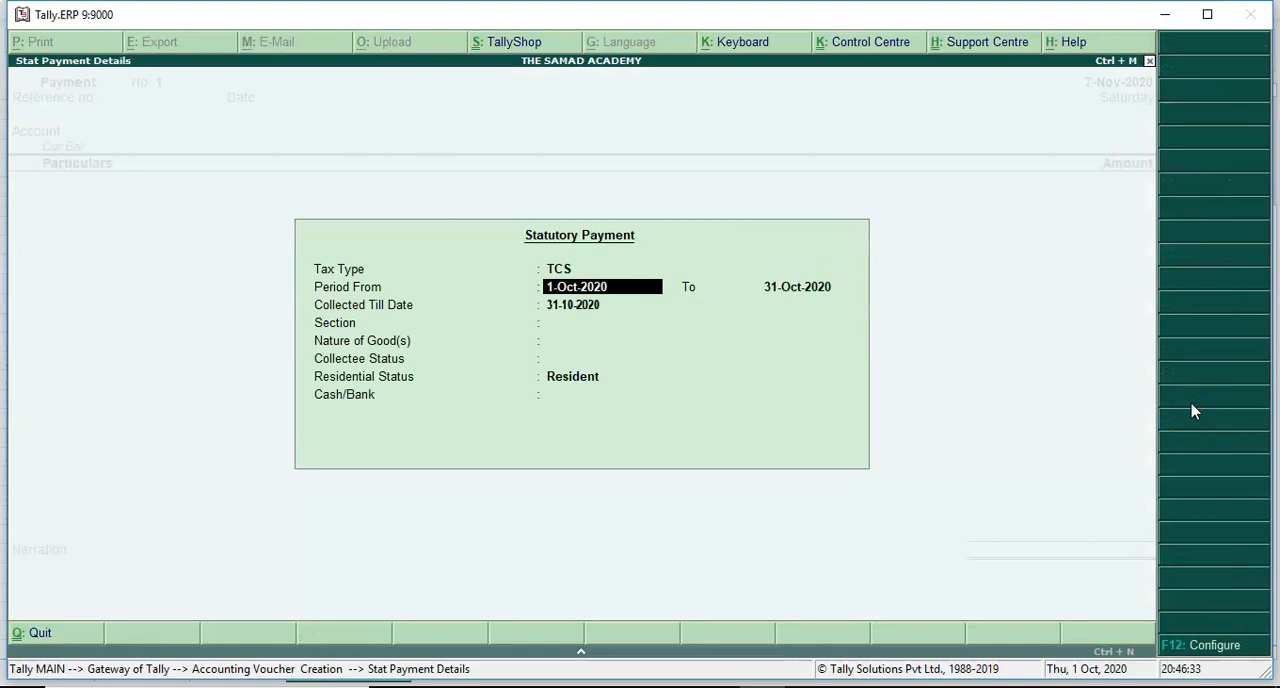
key(Return)
- Choose TCS on Other Goods as nature of goods, All Items for collectee and residential status, and Cash as the paying account
key(Return)
key(Return)
key(Return)
key(Return)
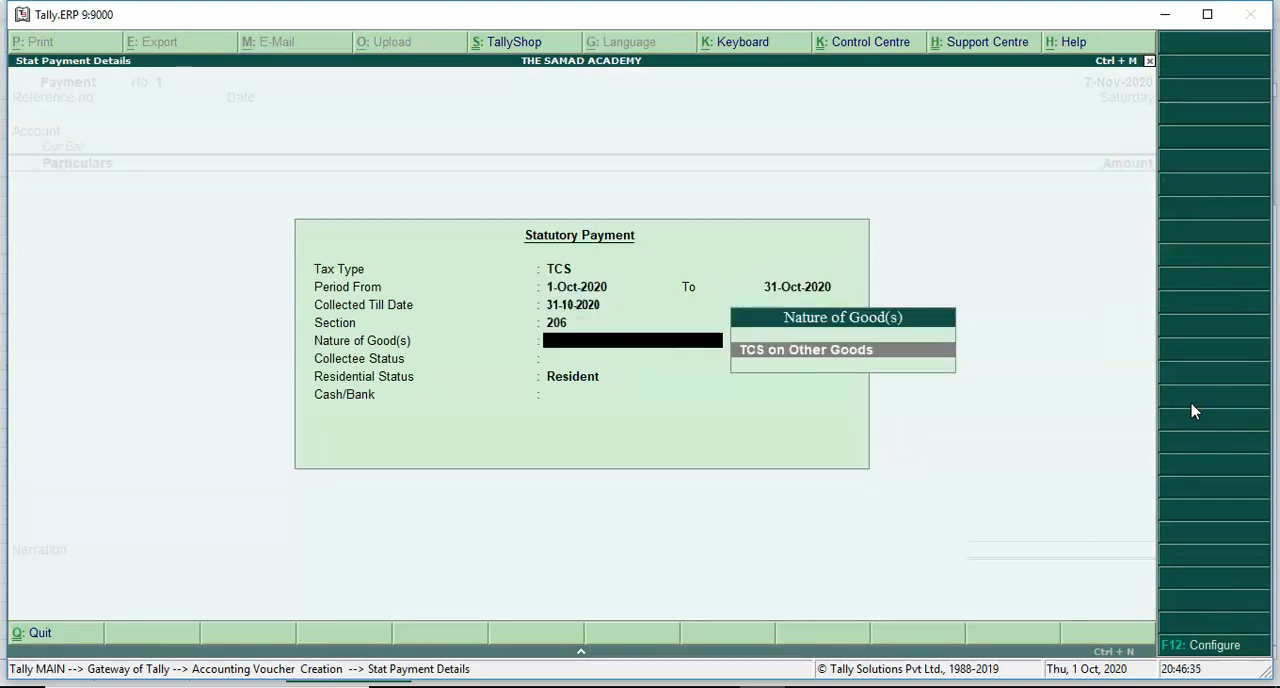
key(Return)
key(Up)
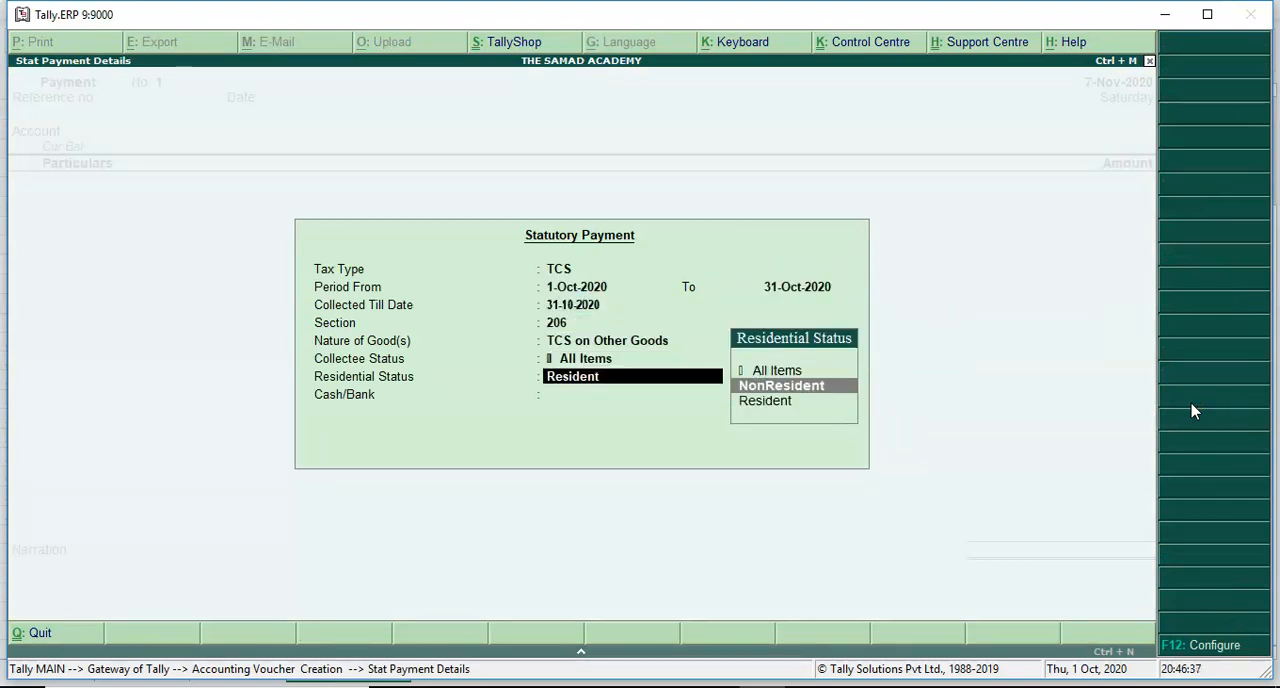
key(Up)
key(Return)
- Accept the TCS payment voucher with its filled-in details and no narration
key(Return)
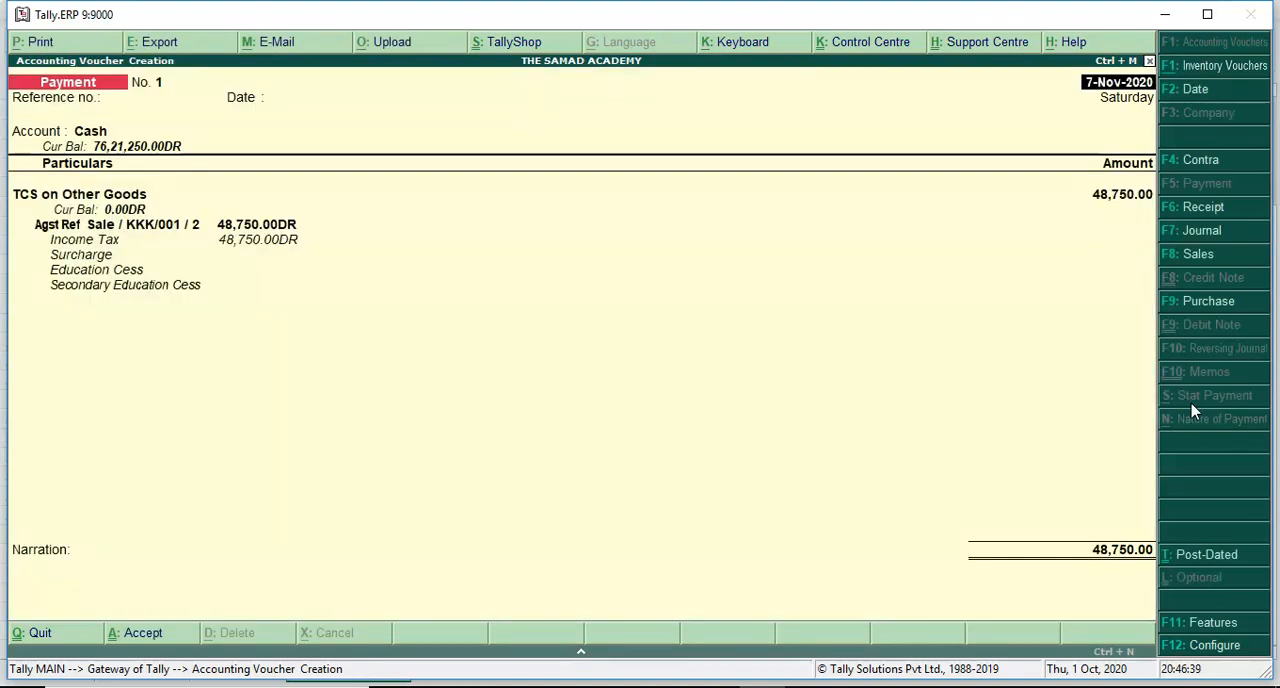
key(Return)
key(Return)
key(Return)
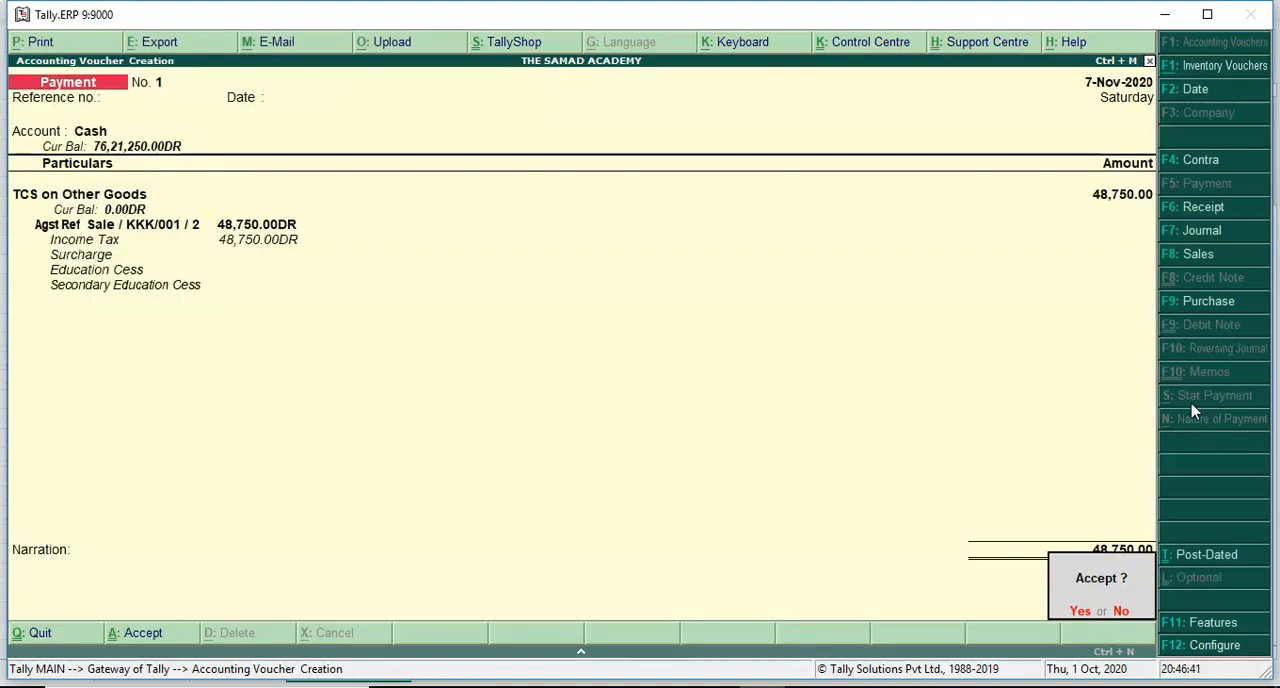
key(y)
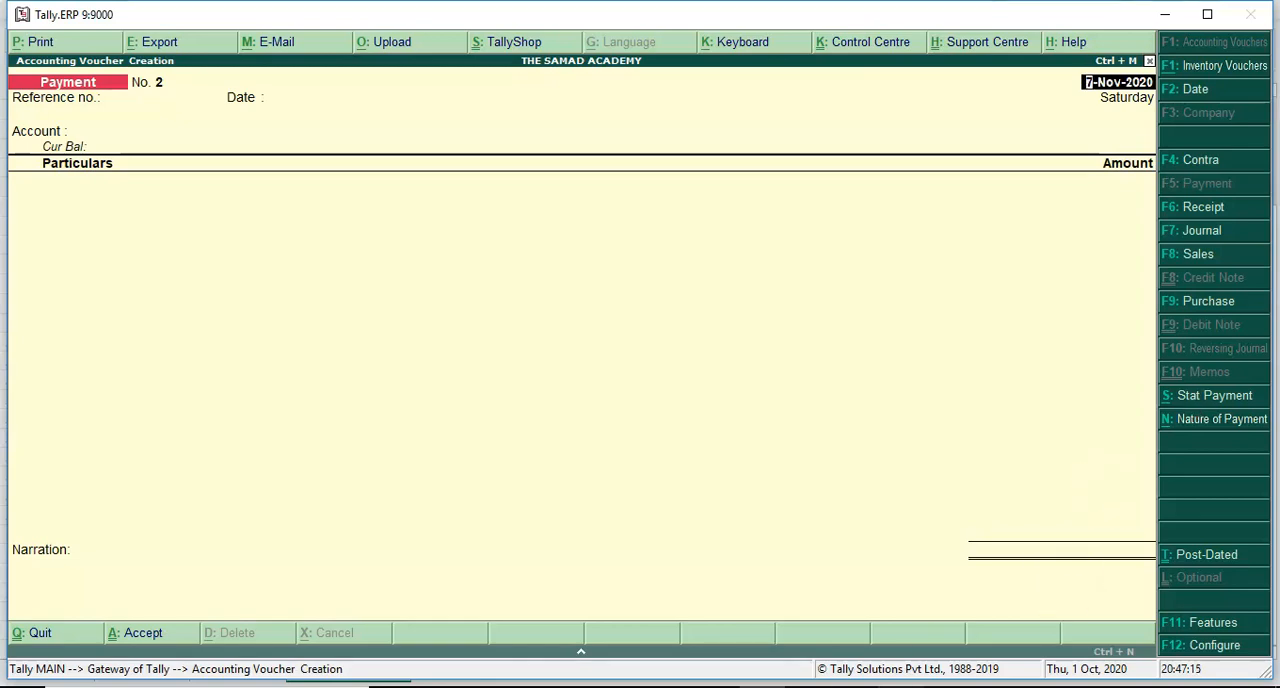
- Switch to the Excel workbook and enter the academy's e-mail address in cell H2 of the TCS Concept sheet
click(901, 687)
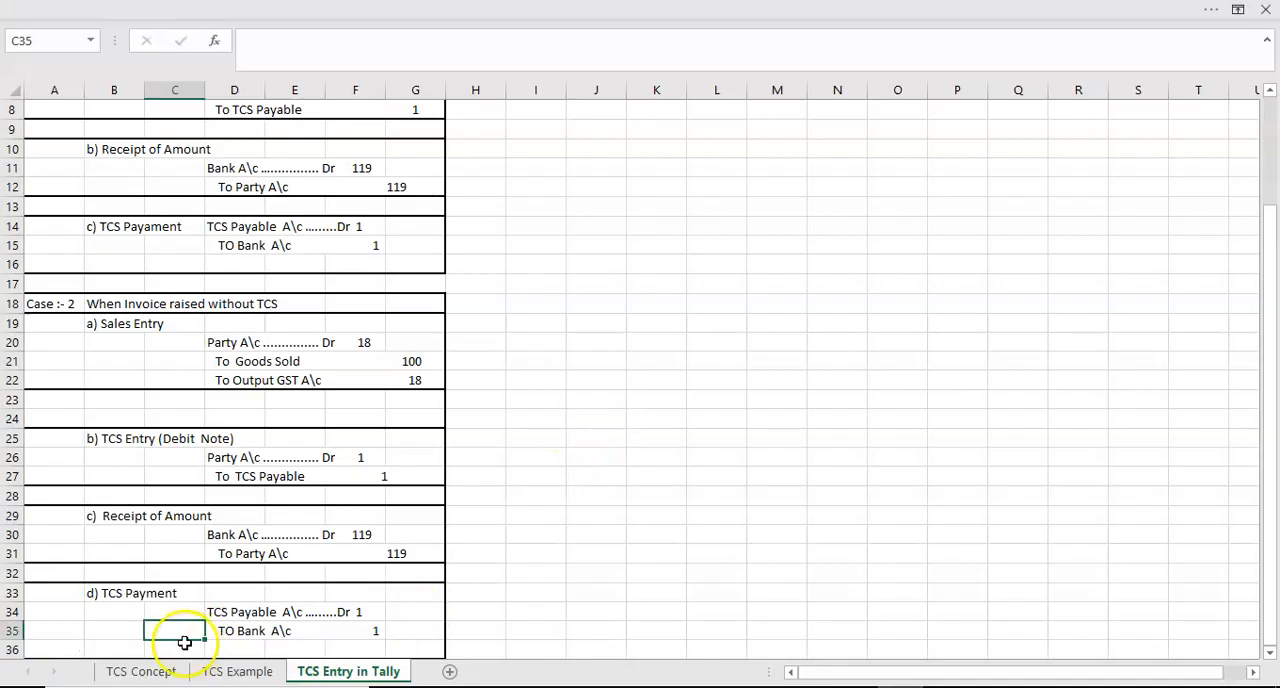
click(140, 672)
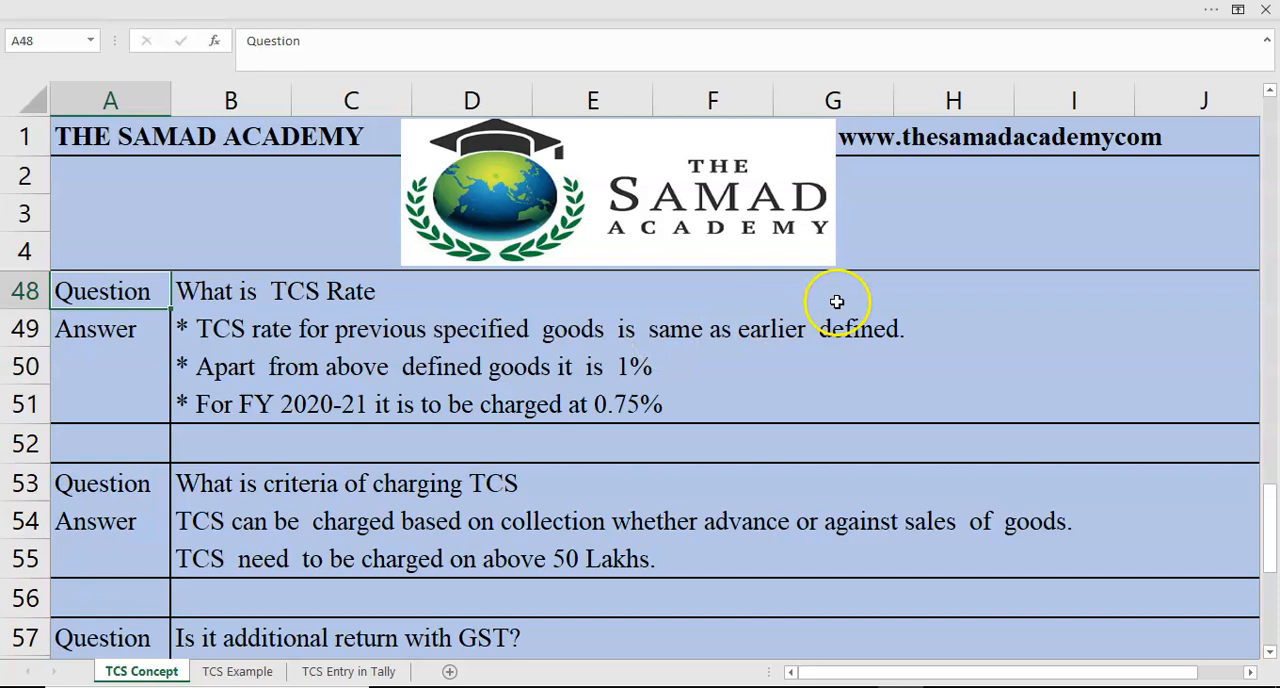
click(922, 176)
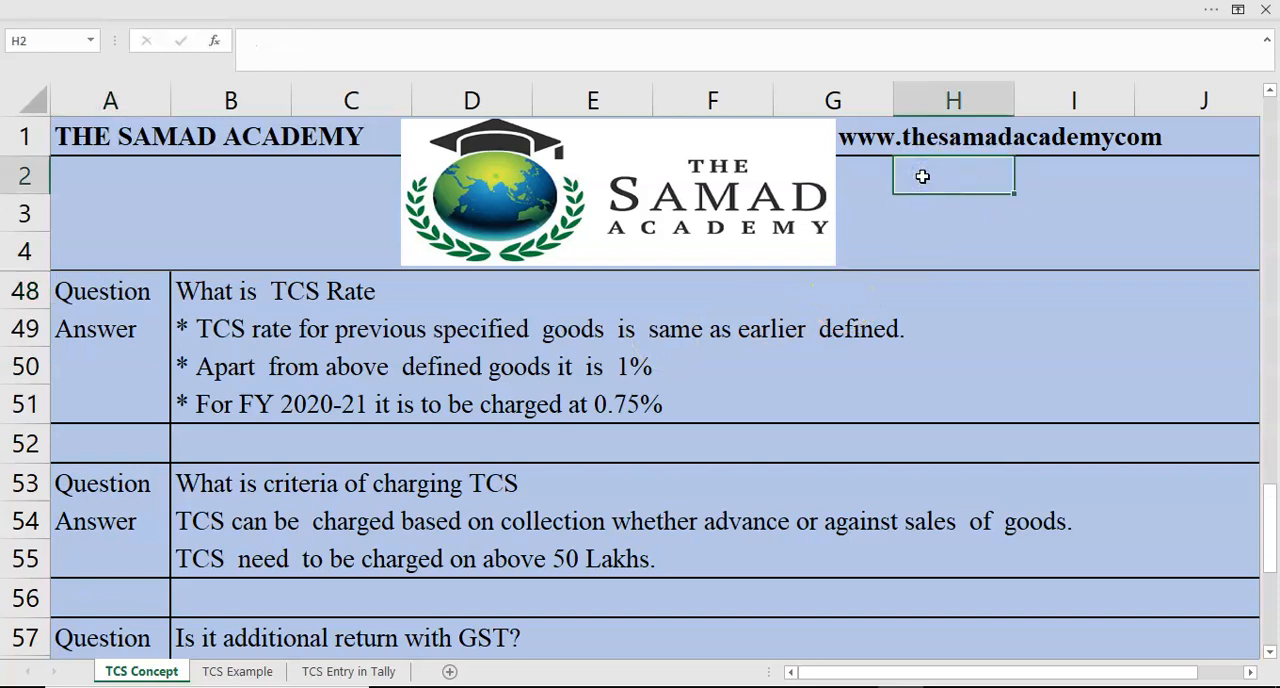
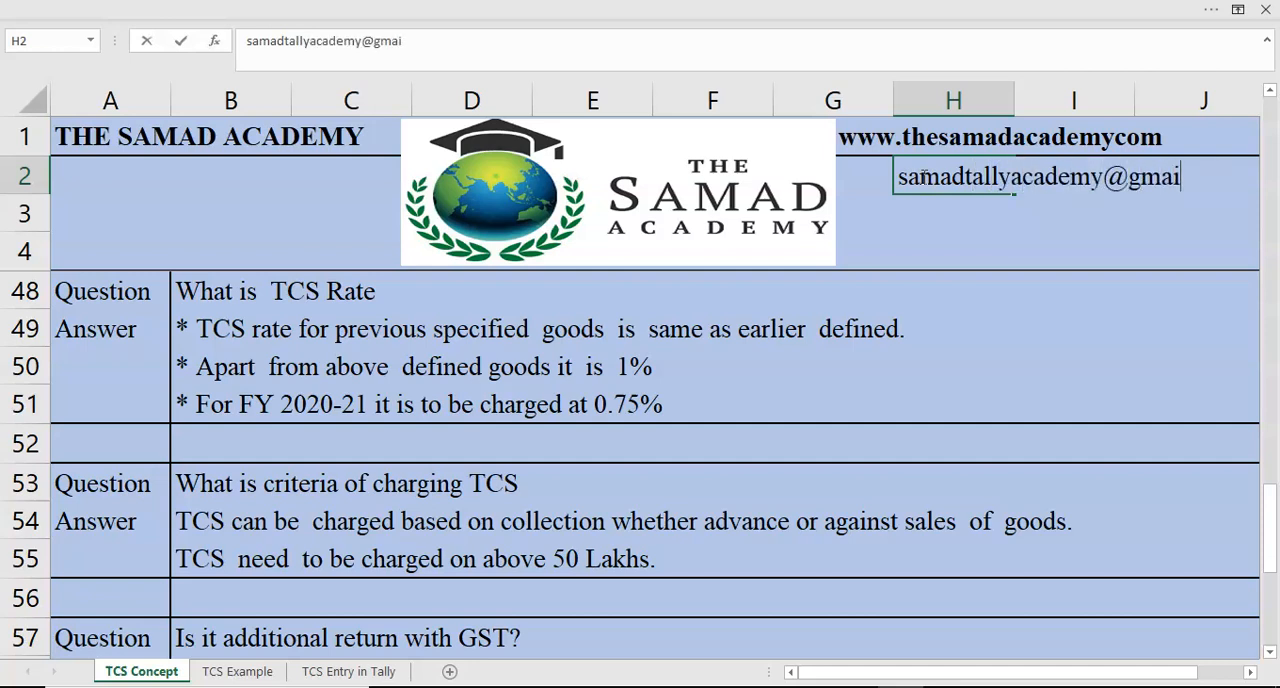
key(Return)
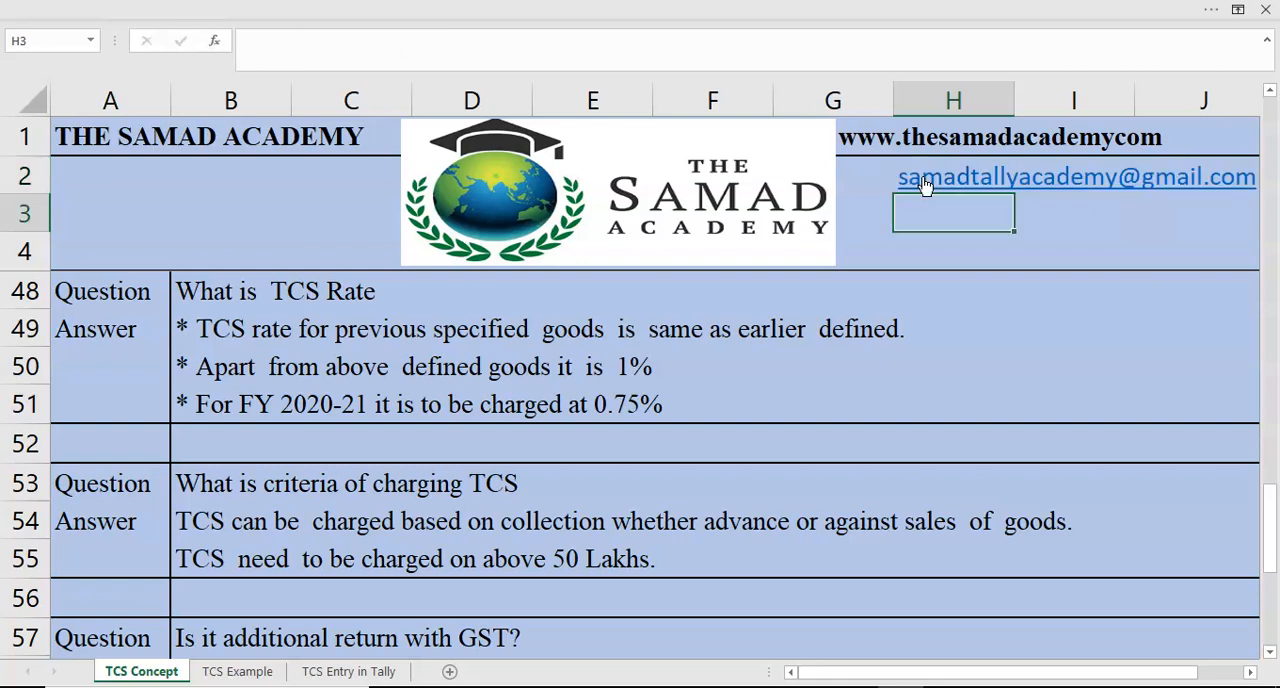